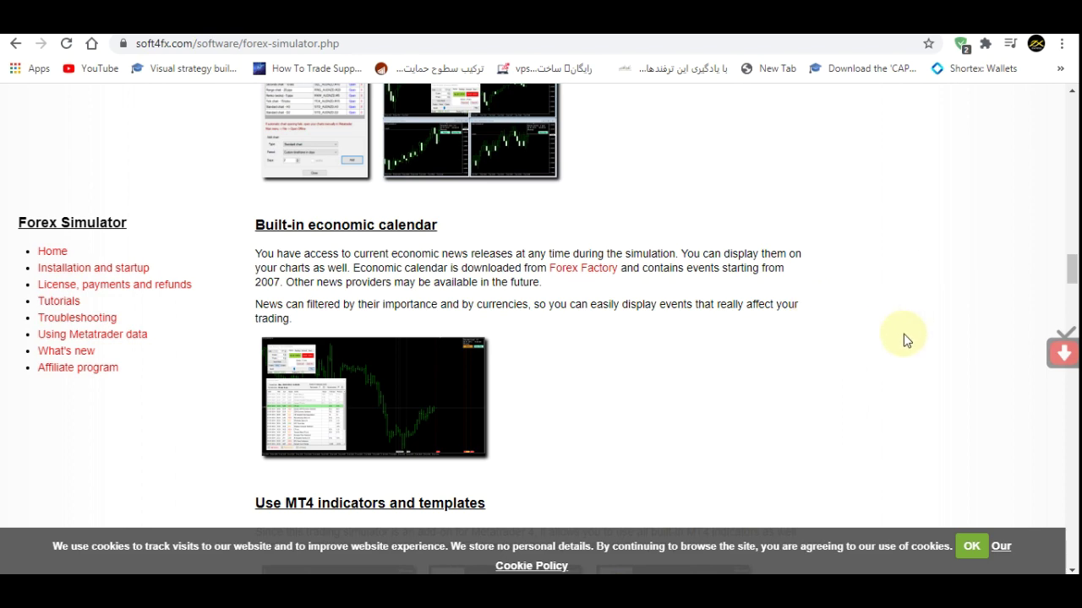
Read through the Forex Simulator page's feature descriptions, hotkeys, requirements, demo limitations and license price.
{"action": "scroll", "coordinate": [903, 334], "scroll_direction": "down", "scroll_amount": 5}
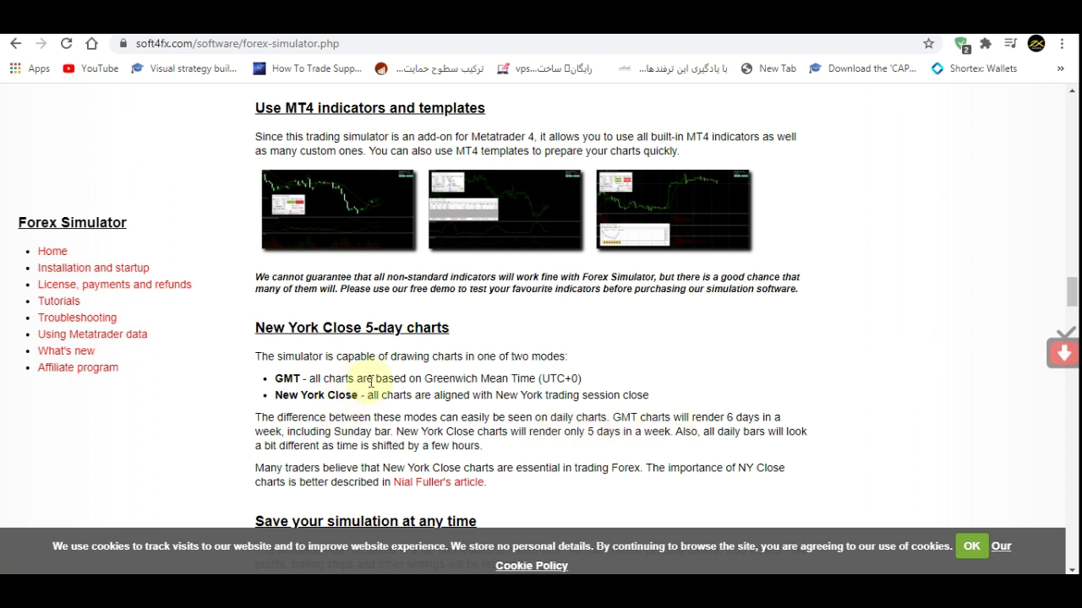
{"action": "scroll", "coordinate": [376, 380], "scroll_direction": "down", "scroll_amount": 4}
{"action": "scroll", "coordinate": [726, 312], "scroll_direction": "down", "scroll_amount": 4}
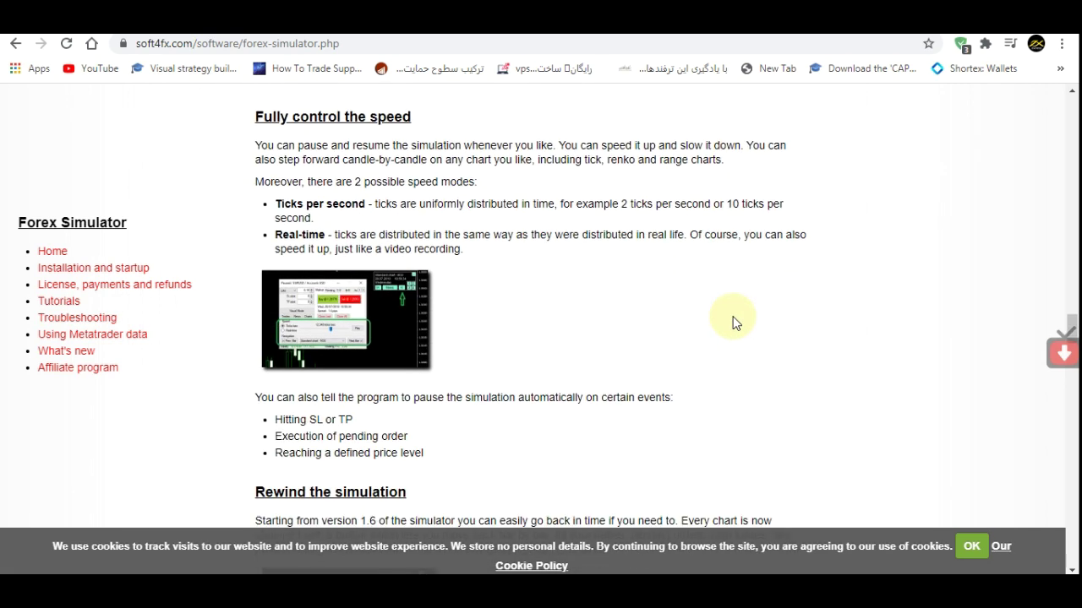
{"action": "scroll", "coordinate": [734, 317], "scroll_direction": "down", "scroll_amount": 3}
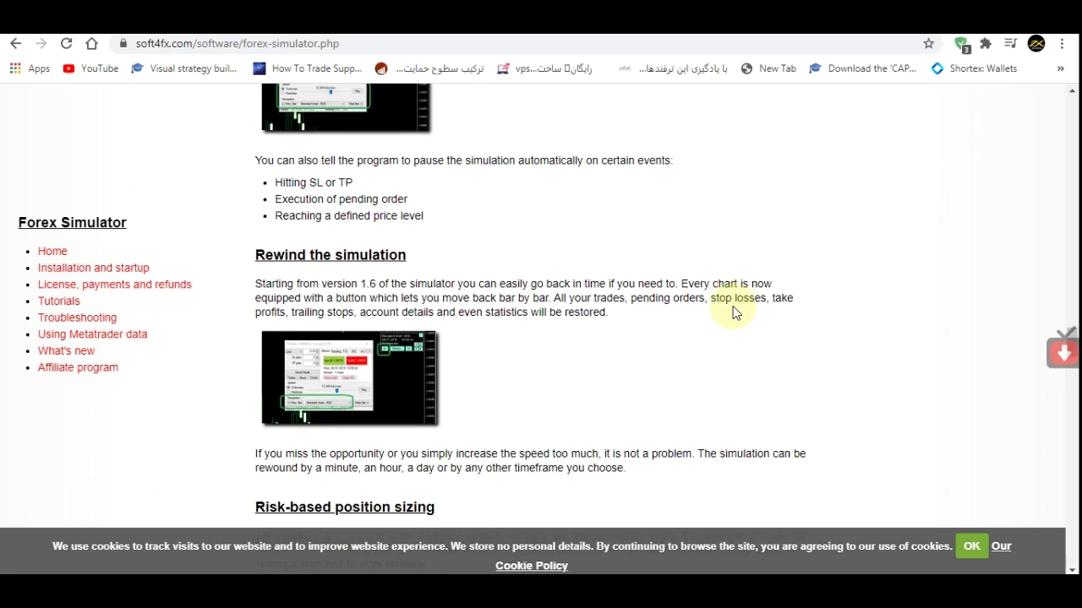
{"action": "scroll", "coordinate": [734, 313], "scroll_direction": "down", "scroll_amount": 4}
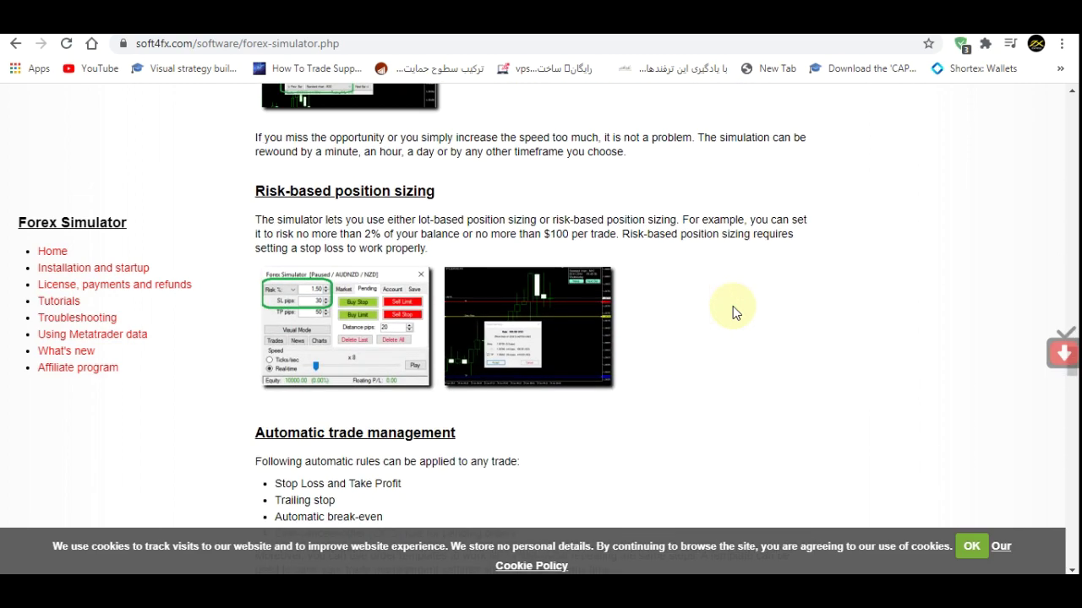
{"action": "scroll", "coordinate": [733, 313], "scroll_direction": "down", "scroll_amount": 10}
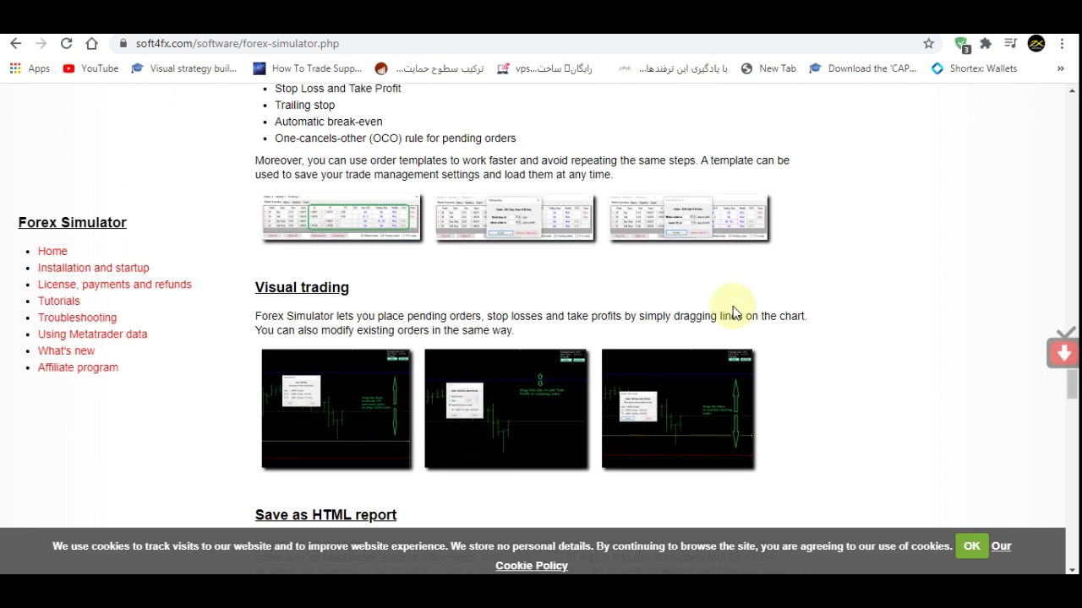
{"action": "scroll", "coordinate": [731, 309], "scroll_direction": "down", "scroll_amount": 10}
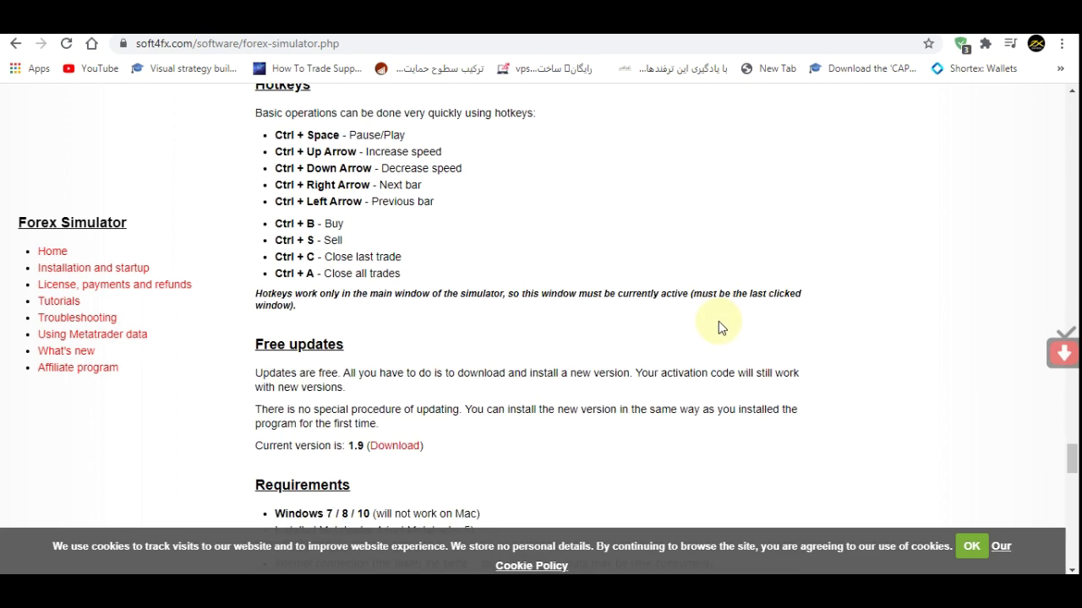
{"action": "scroll", "coordinate": [718, 321], "scroll_direction": "down", "scroll_amount": 2}
{"action": "scroll", "coordinate": [718, 321], "scroll_direction": "down", "scroll_amount": 5}
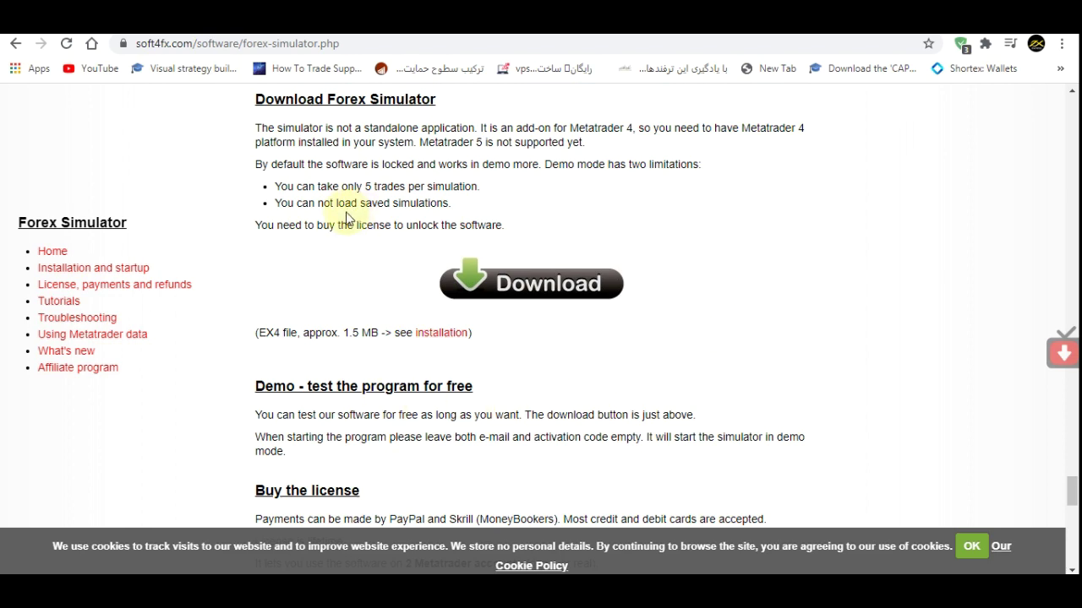
{"action": "scroll", "coordinate": [525, 376], "scroll_direction": "down", "scroll_amount": 7}
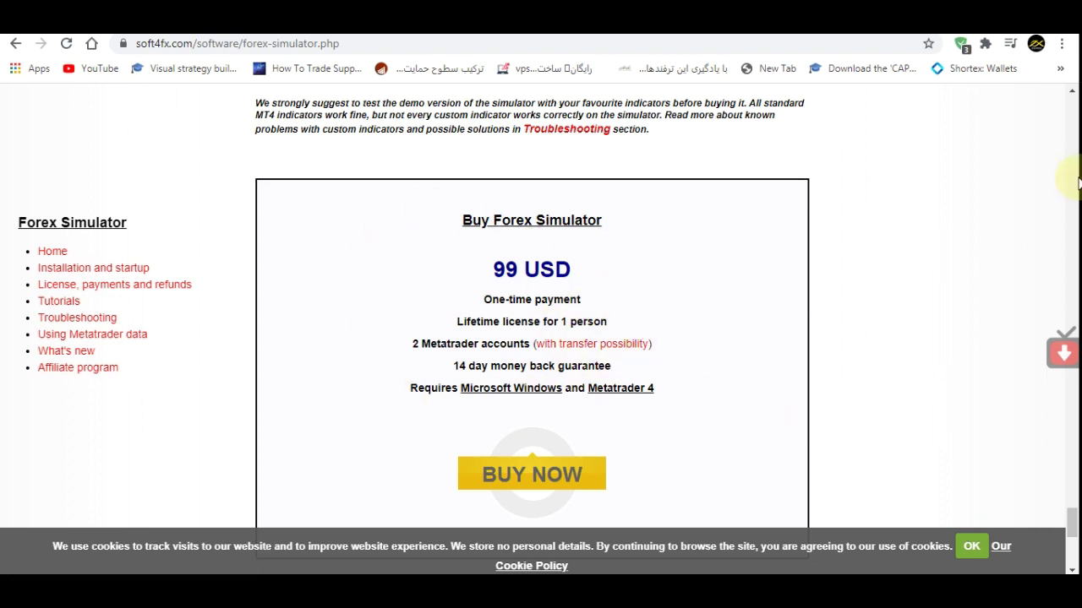
Cross out the Buy Forex Simulator box with a large green freehand X, then leave the annotation pen.
{"action": "left_click", "coordinate": [1063, 36]}
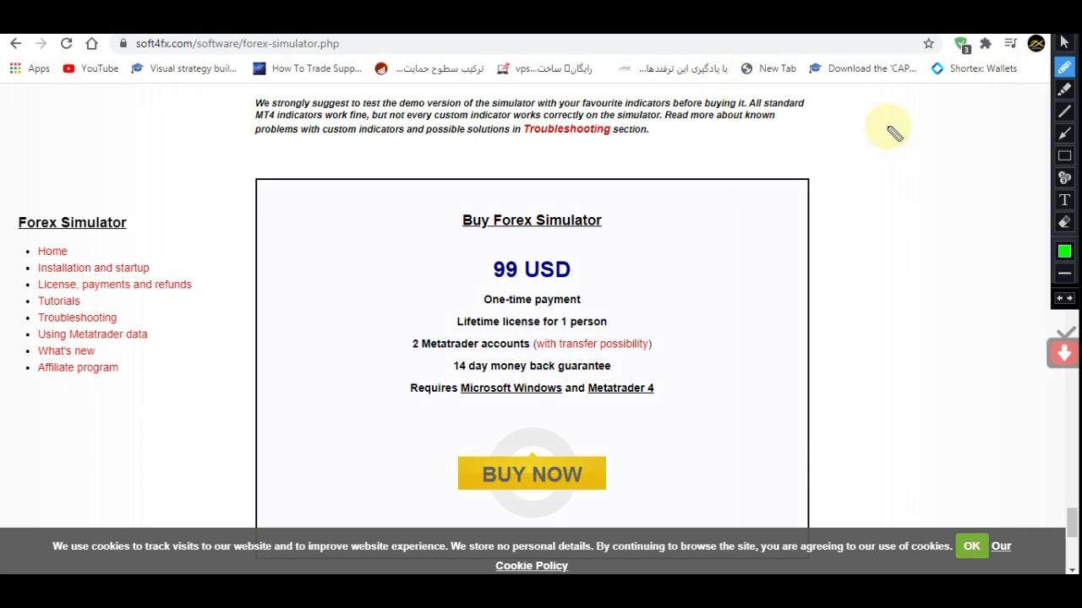
{"action": "left_click", "coordinate": [1064, 67]}
{"action": "left_click_drag", "start_coordinate": [646, 176], "coordinate": [541, 308]}
{"action": "left_click_drag", "start_coordinate": [441, 449], "coordinate": [359, 537]}
{"action": "left_click_drag", "start_coordinate": [389, 200], "coordinate": [699, 474]}
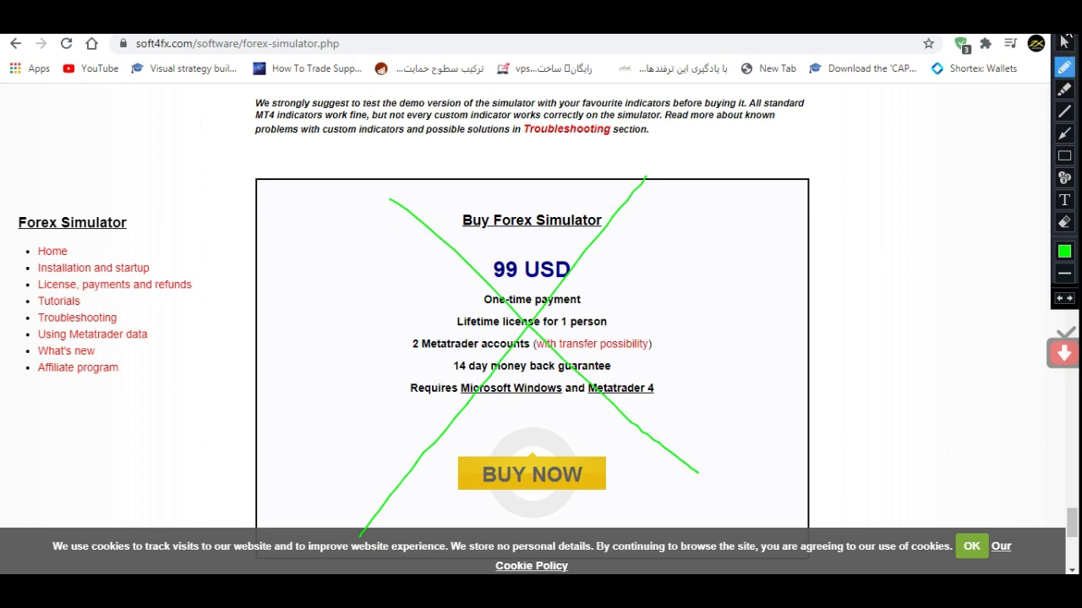
{"action": "left_click", "coordinate": [1063, 39]}
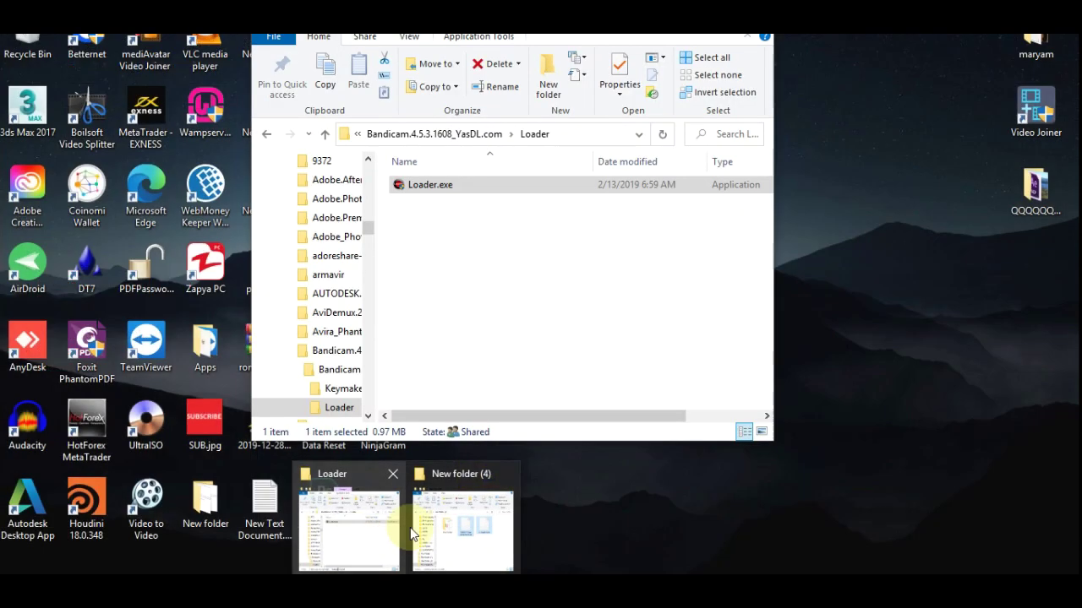
Switch to the New folder (4) window in File Explorer and copy the file Soft4FX Forex Simulator2.ex4.
{"action": "left_click", "coordinate": [427, 530]}
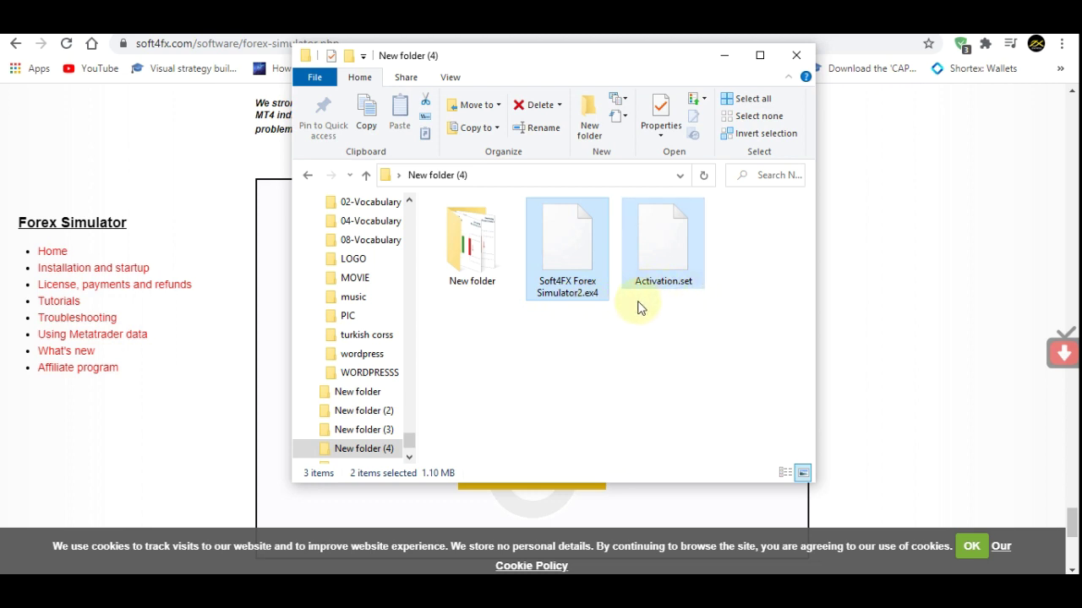
{"action": "left_click", "coordinate": [570, 338]}
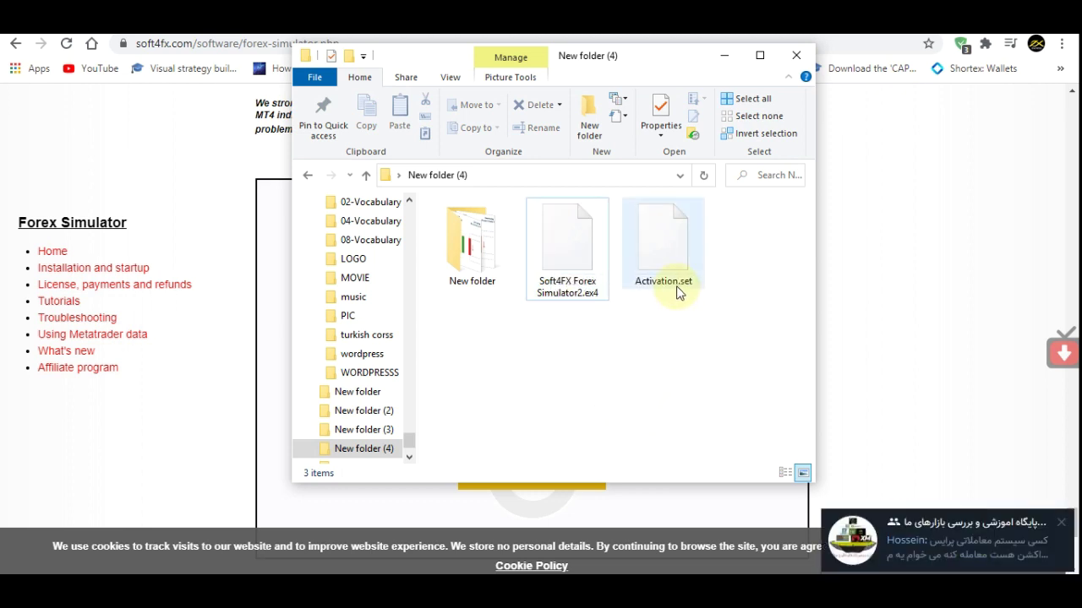
{"action": "left_click", "coordinate": [1060, 525]}
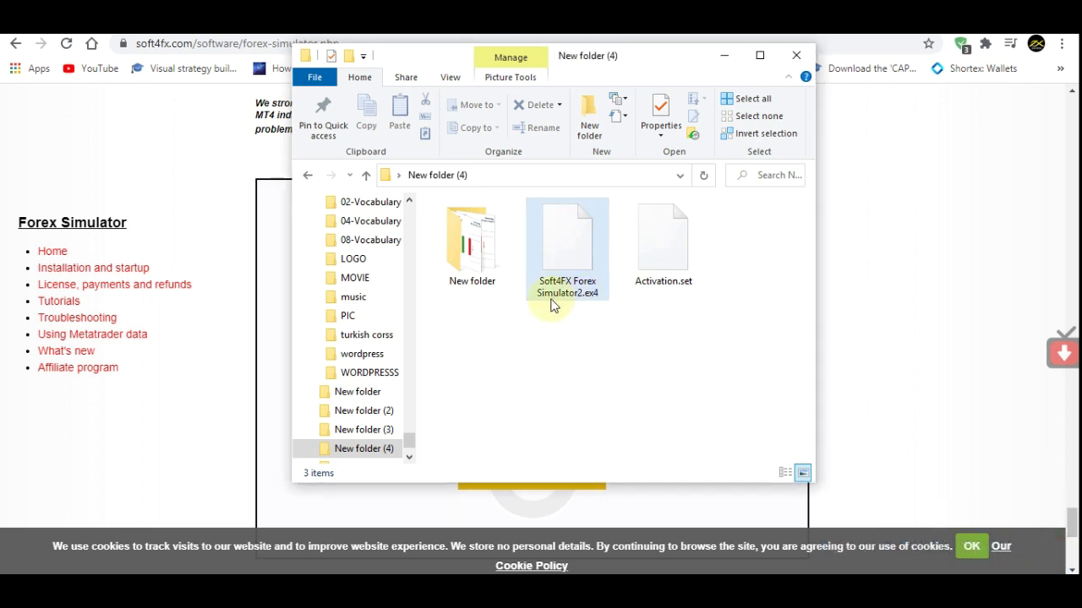
{"action": "left_click", "coordinate": [961, 54]}
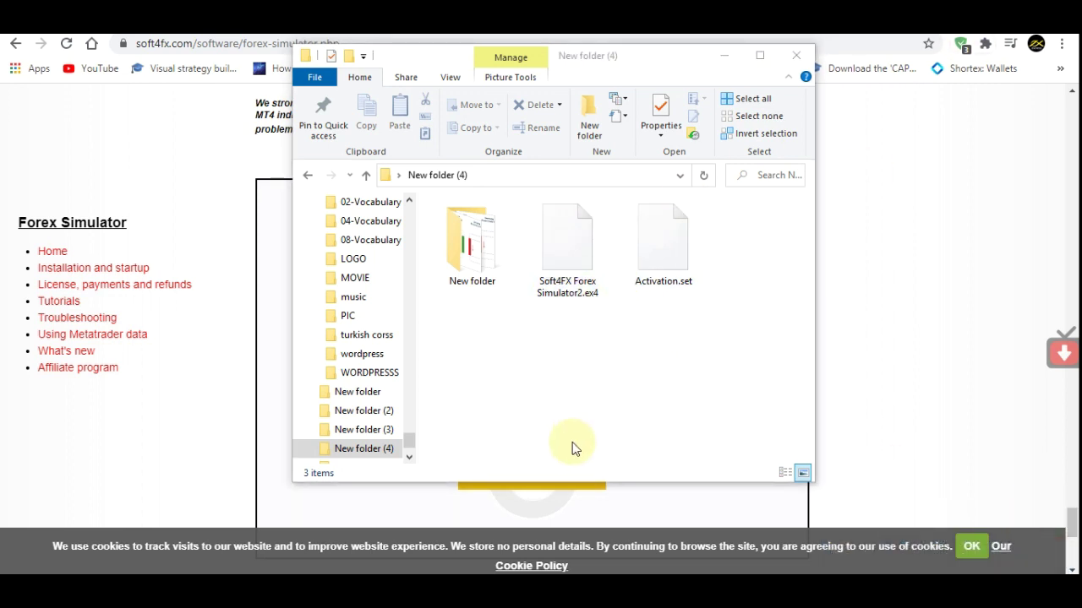
{"action": "left_click", "coordinate": [561, 269]}
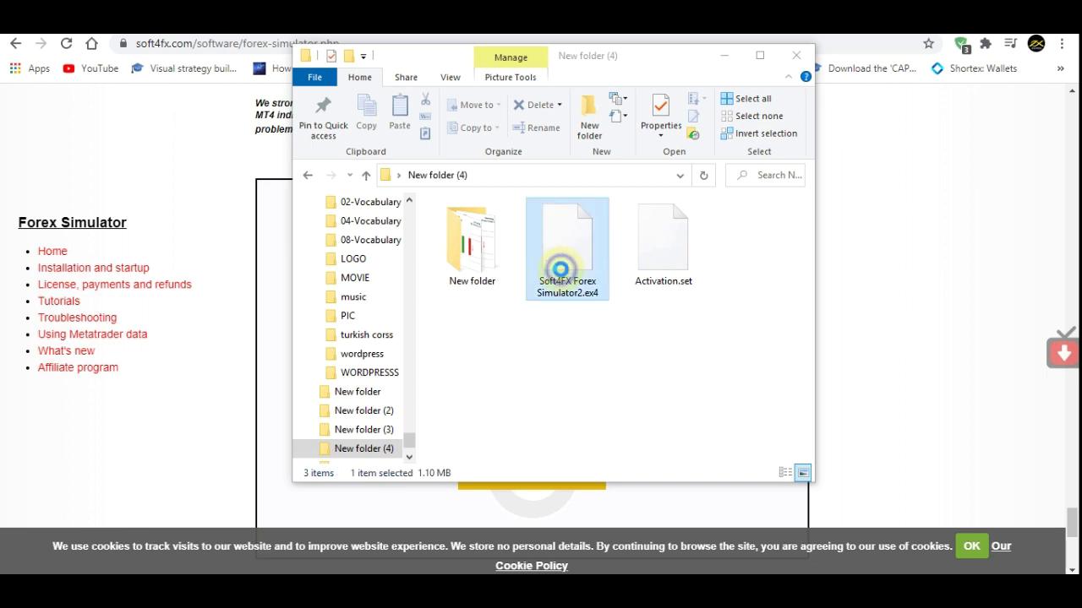
{"action": "right_click", "coordinate": [561, 269]}
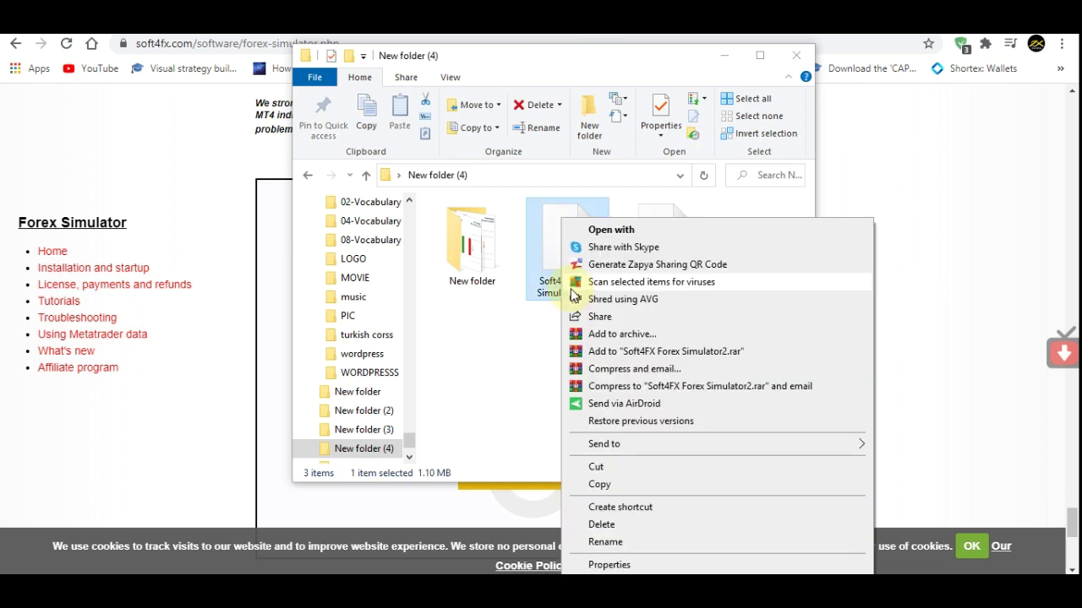
{"action": "left_click", "coordinate": [598, 483]}
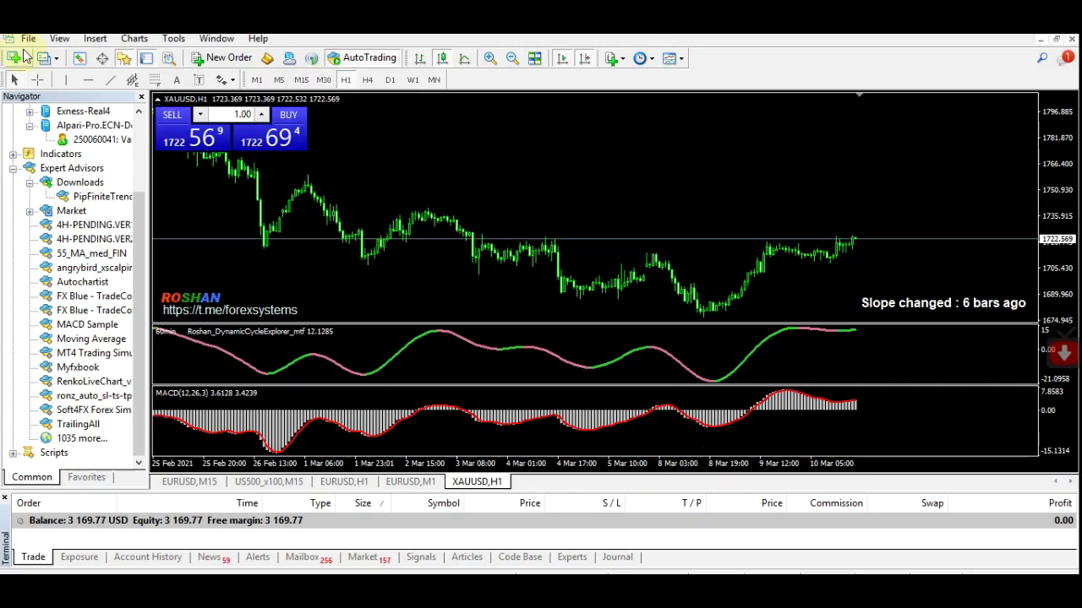
From MetaTrader 4, open the terminal's data folder and go to its MQL4\Experts subfolder.
{"action": "left_click", "coordinate": [28, 39]}
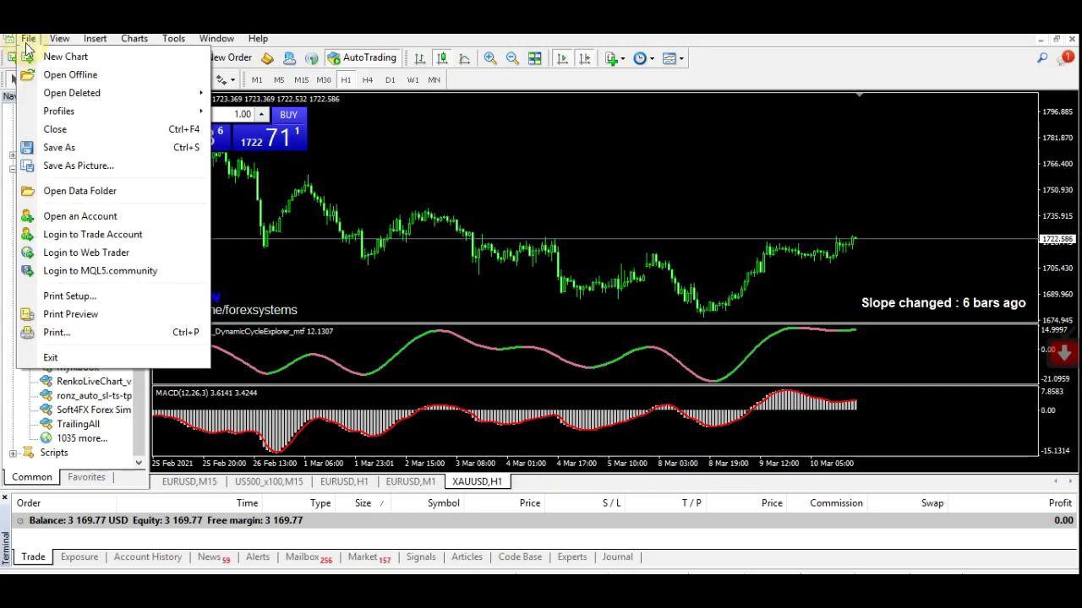
{"action": "left_click", "coordinate": [74, 191]}
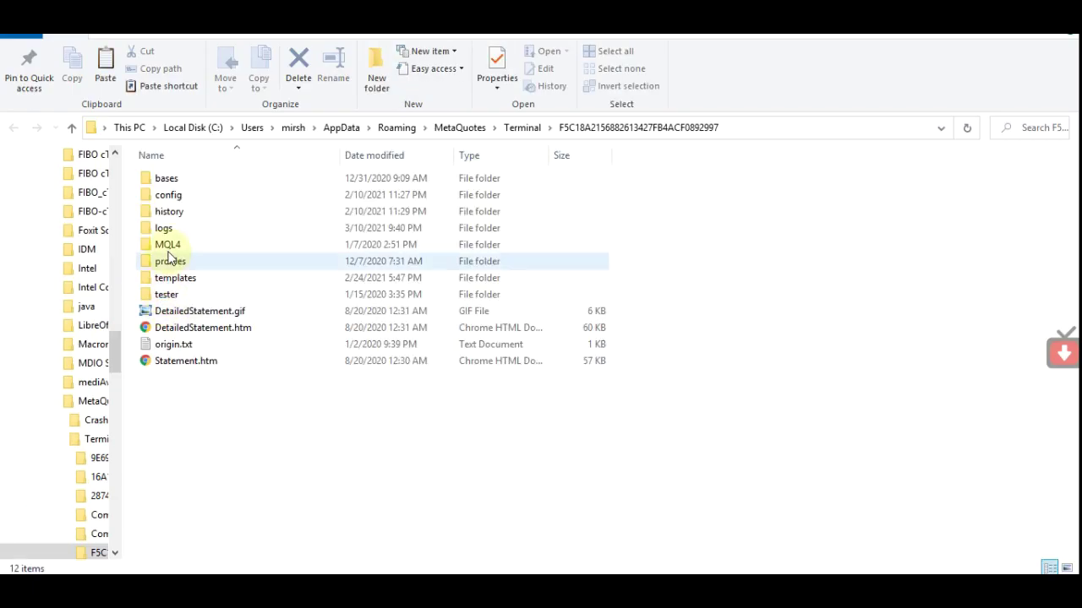
{"action": "left_click", "coordinate": [167, 244]}
{"action": "double_click", "coordinate": [170, 247]}
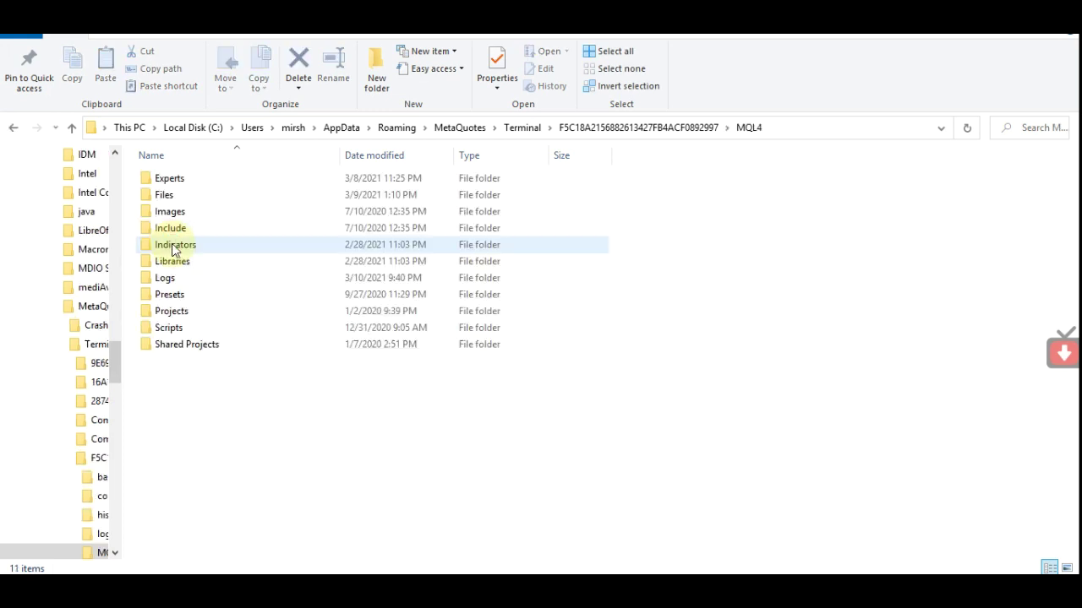
{"action": "left_click", "coordinate": [177, 183]}
{"action": "double_click", "coordinate": [177, 184]}
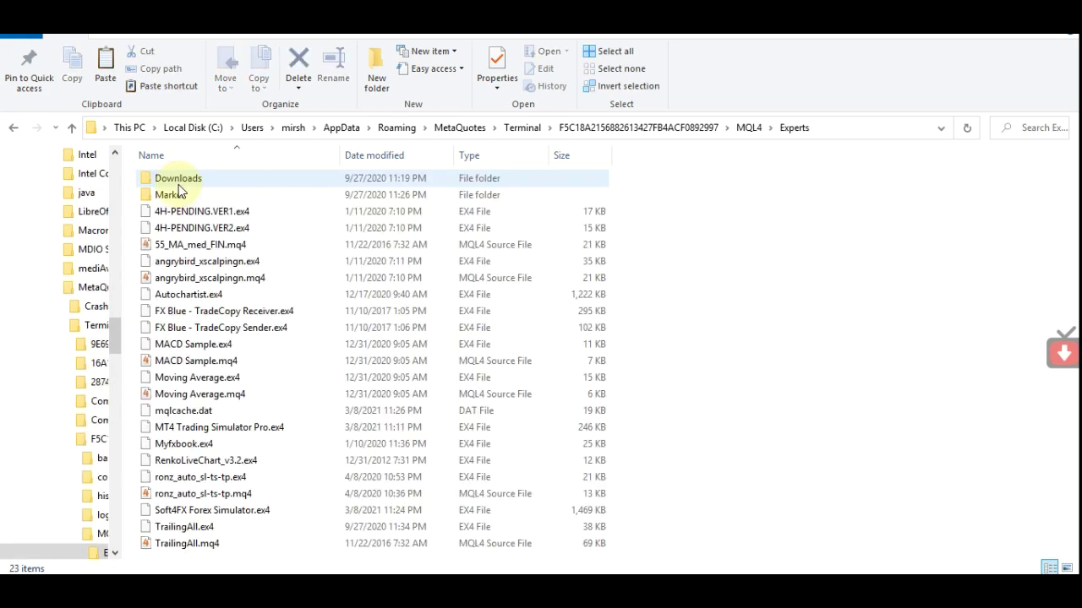
Paste Soft4FX Forex Simulator2.ex4 into the Experts folder and go back up to the MQL4 folder.
{"action": "right_click", "coordinate": [752, 306]}
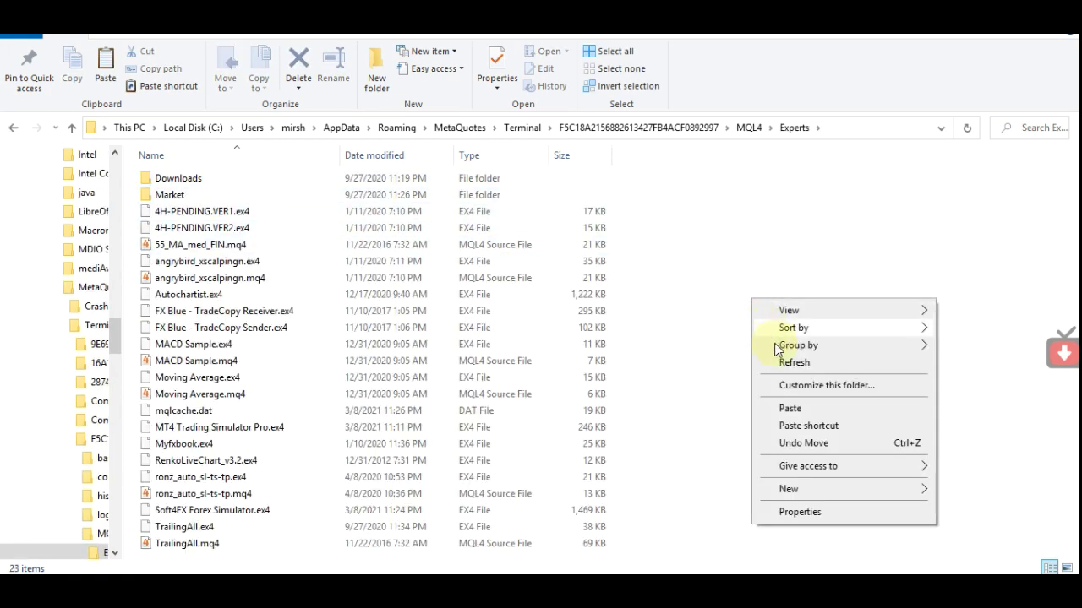
{"action": "left_click", "coordinate": [807, 411]}
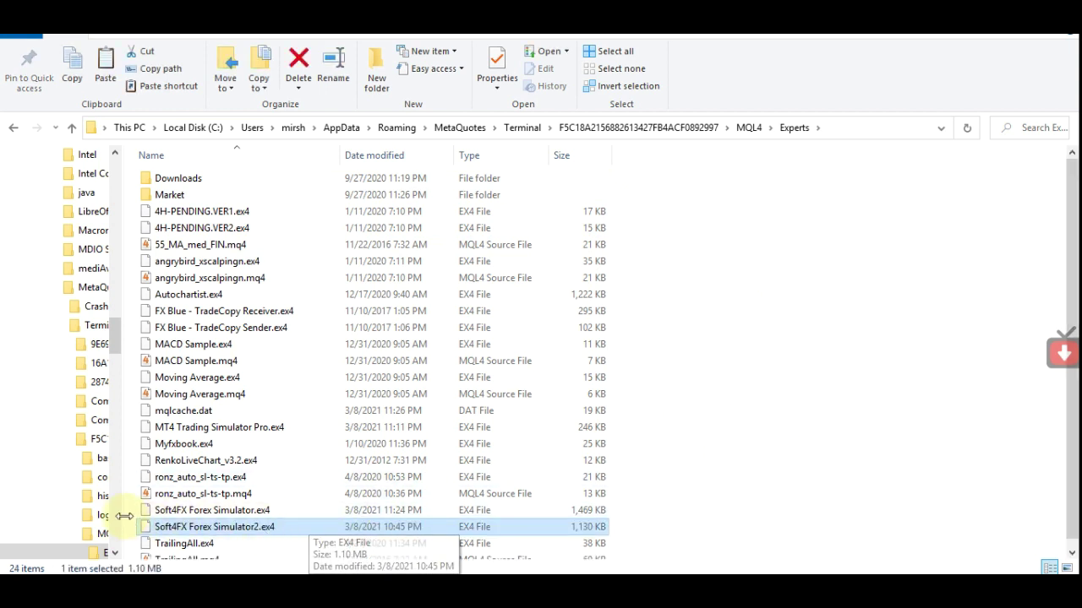
{"action": "left_click", "coordinate": [171, 516]}
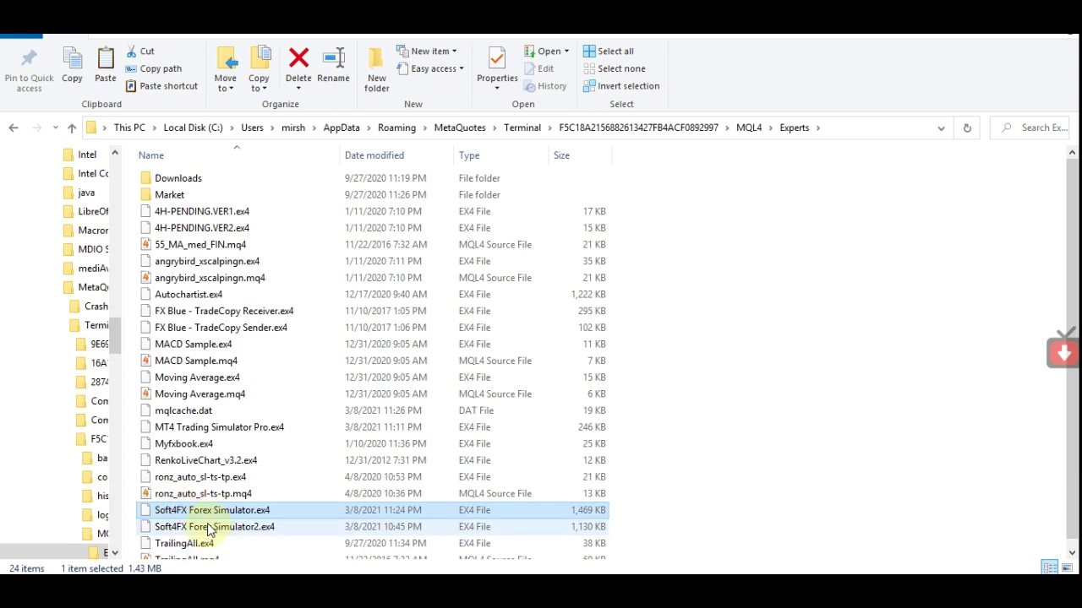
{"action": "left_click", "coordinate": [216, 526]}
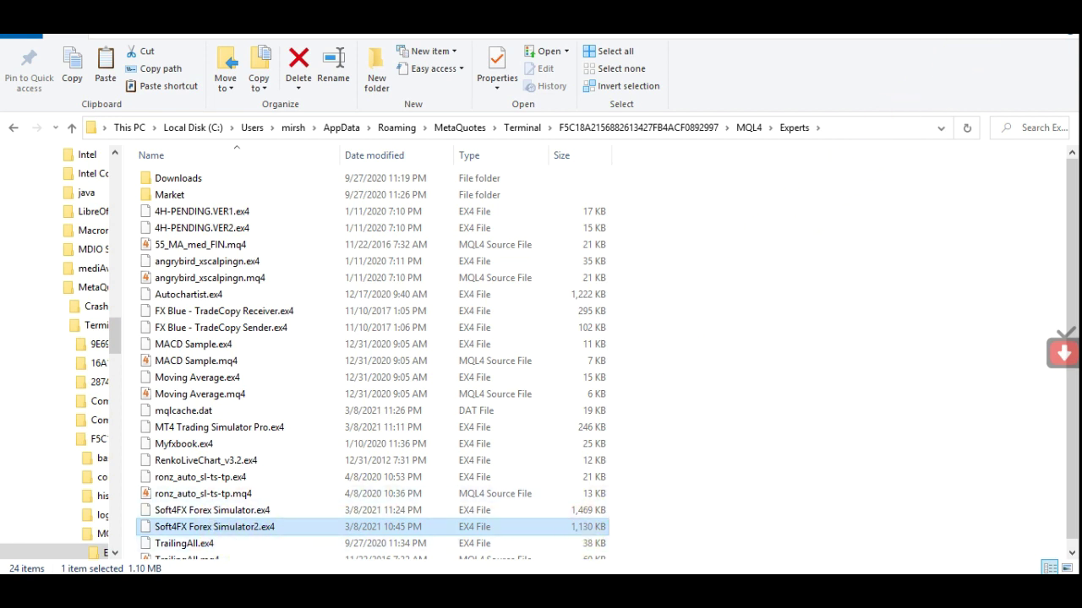
{"action": "left_click", "coordinate": [69, 136]}
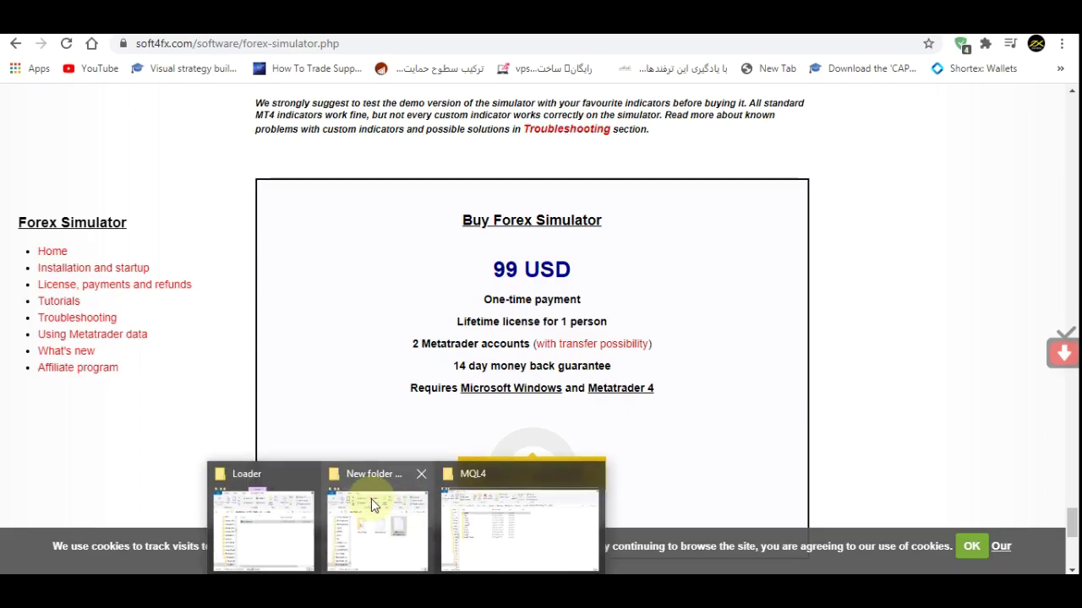
Copy the file Activation.set from New folder (4) and minimize that folder's window.
{"action": "mouse_move", "coordinate": [366, 507]}
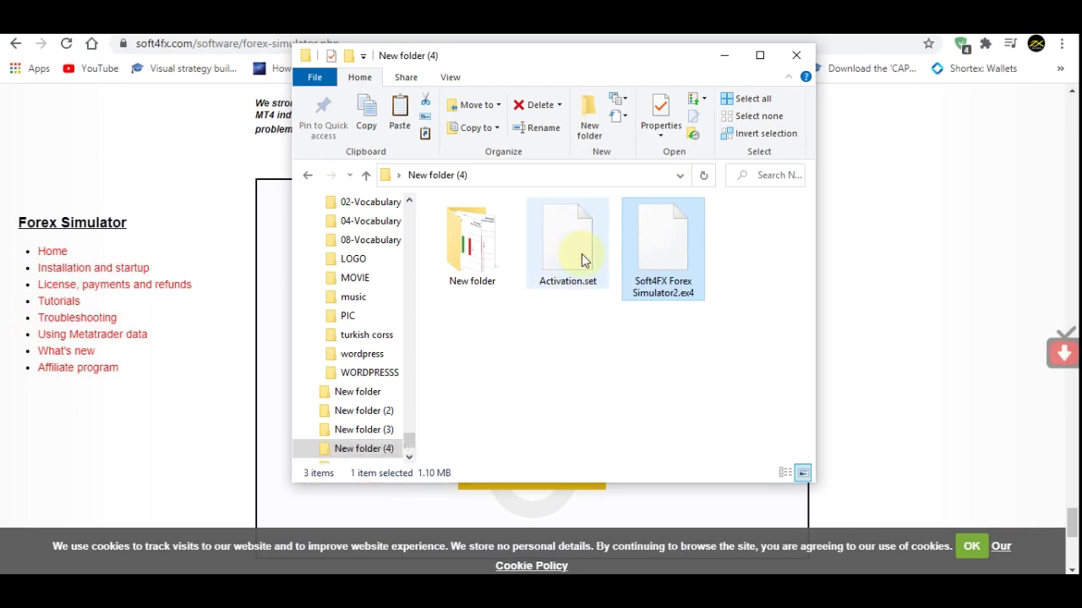
{"action": "left_click", "coordinate": [580, 254]}
{"action": "right_click", "coordinate": [581, 253]}
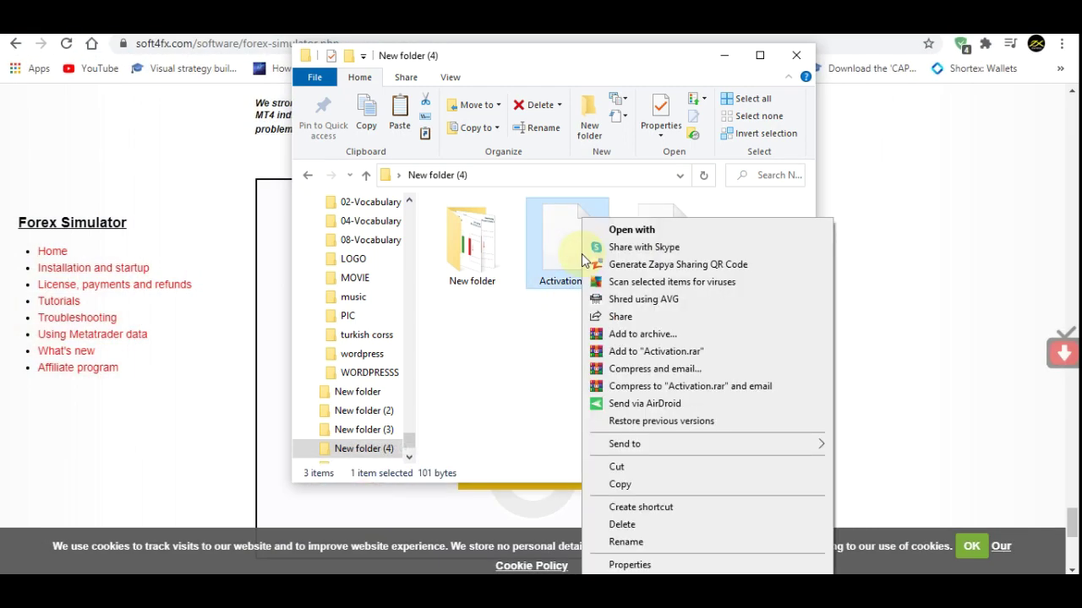
{"action": "left_click", "coordinate": [640, 483]}
{"action": "left_click", "coordinate": [722, 55]}
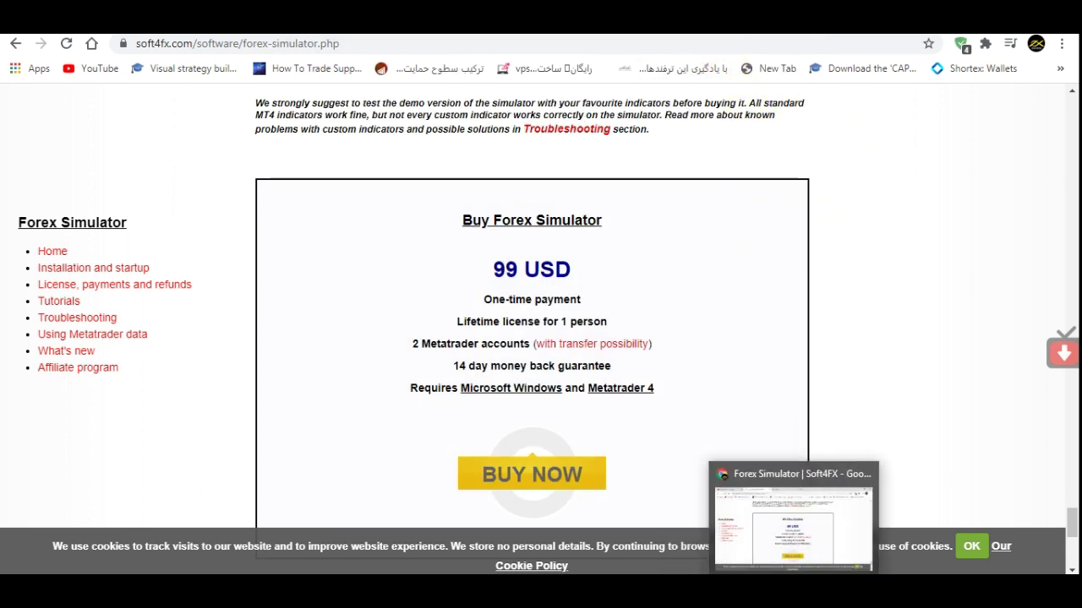
Return to the MQL4 folder window and paste Activation.set into its Presets subfolder.
{"action": "mouse_move", "coordinate": [406, 596]}
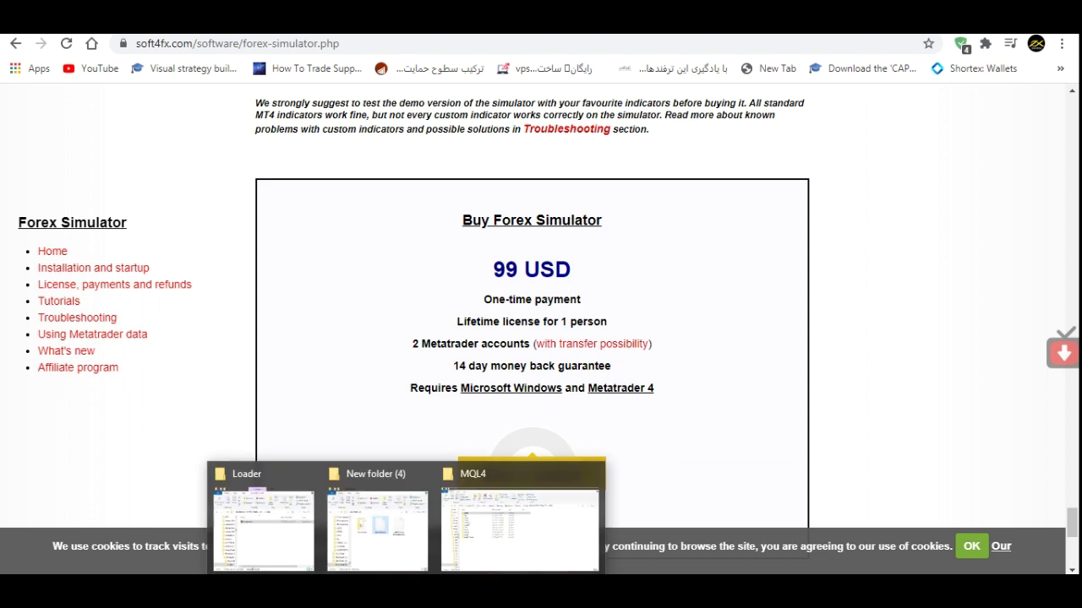
{"action": "mouse_move", "coordinate": [480, 563]}
{"action": "left_click", "coordinate": [480, 557]}
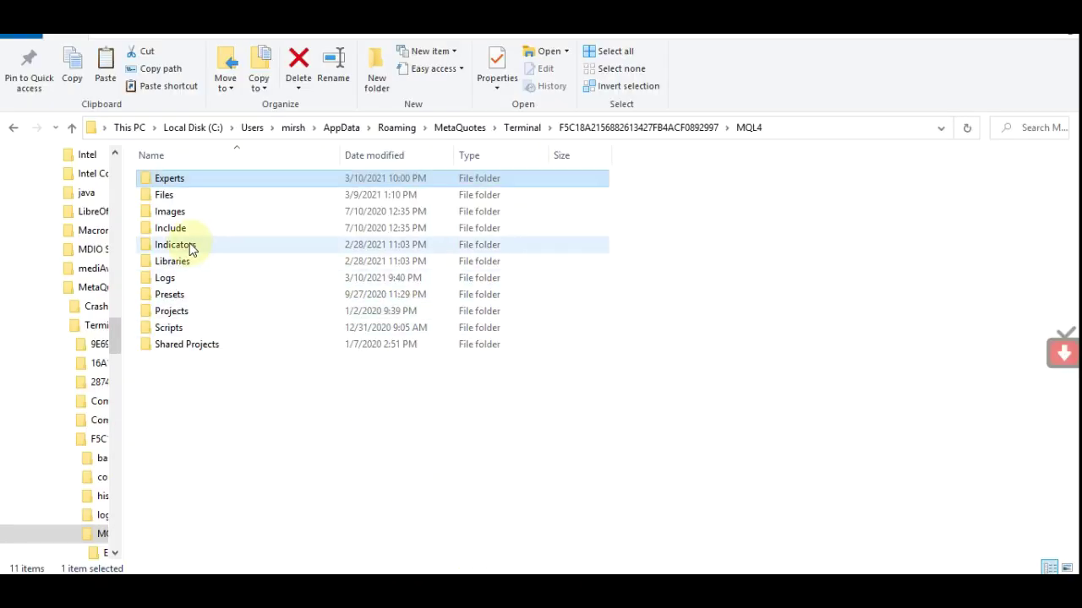
{"action": "double_click", "coordinate": [210, 294]}
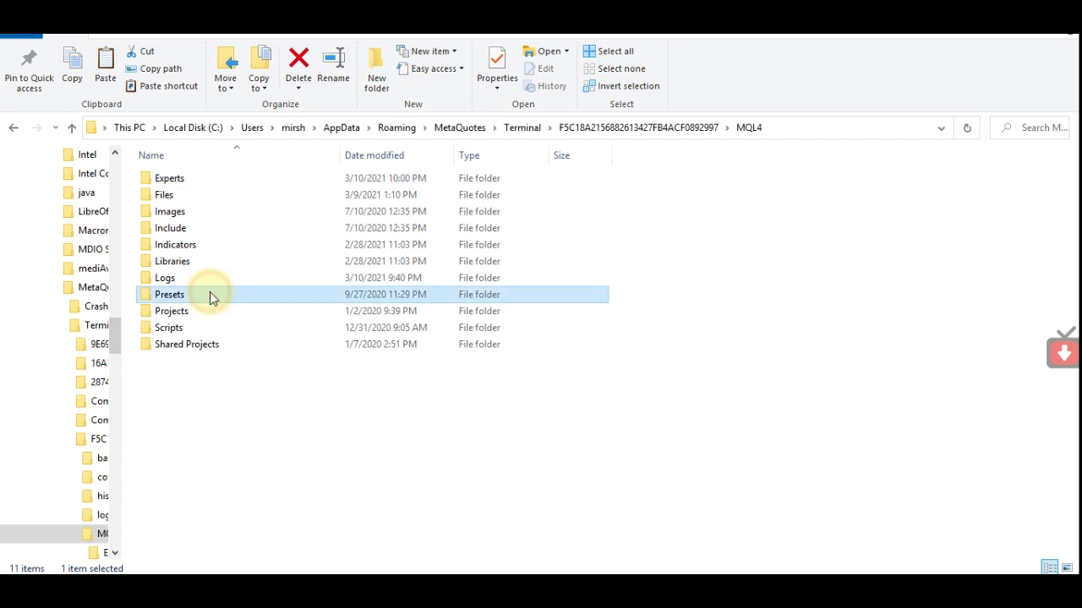
{"action": "right_click", "coordinate": [309, 340]}
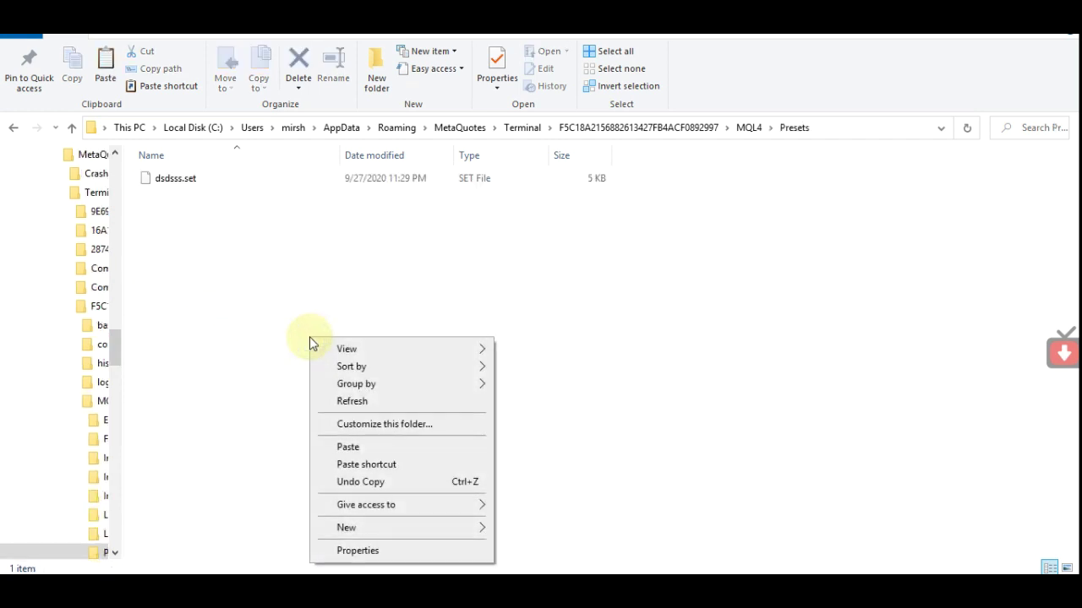
{"action": "left_click", "coordinate": [355, 448]}
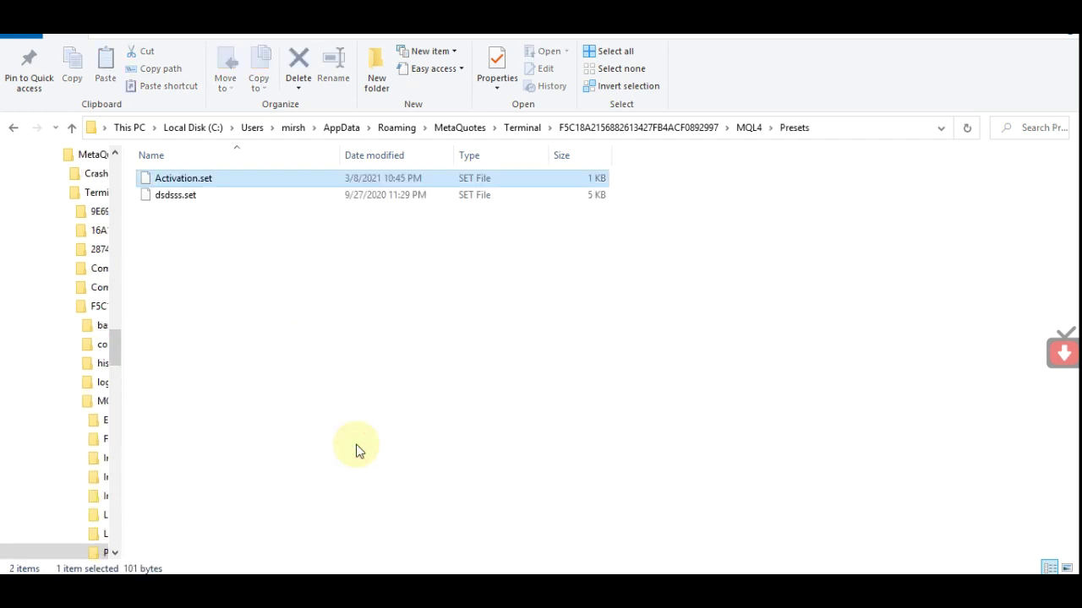
Check the pasted Activation.set in the MQL4 Presets folder by reopening it from the terminal's data folder.
{"action": "left_click", "coordinate": [74, 129]}
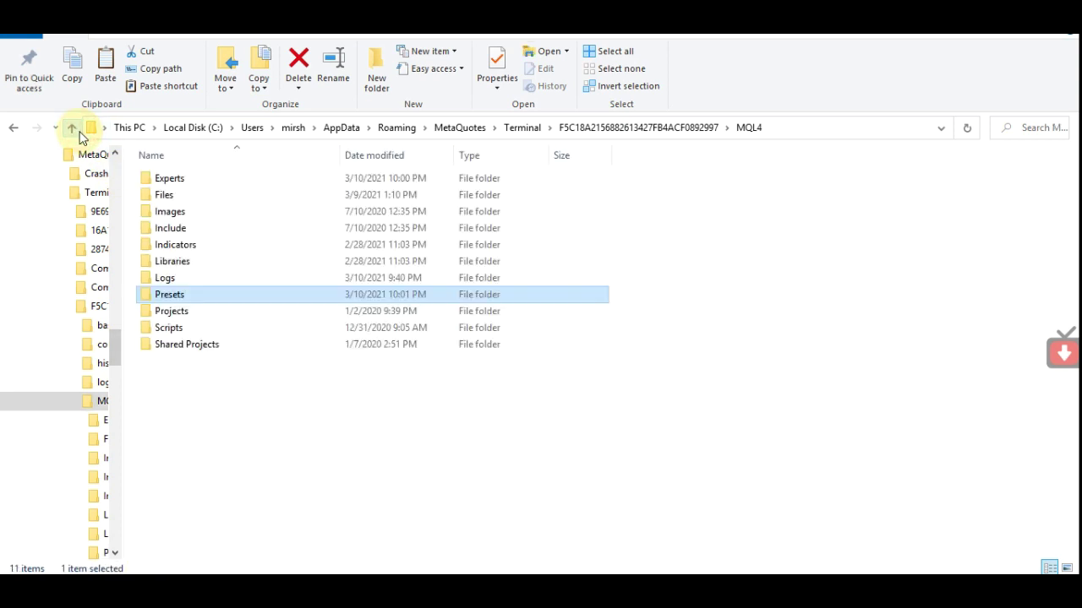
{"action": "left_click", "coordinate": [74, 130]}
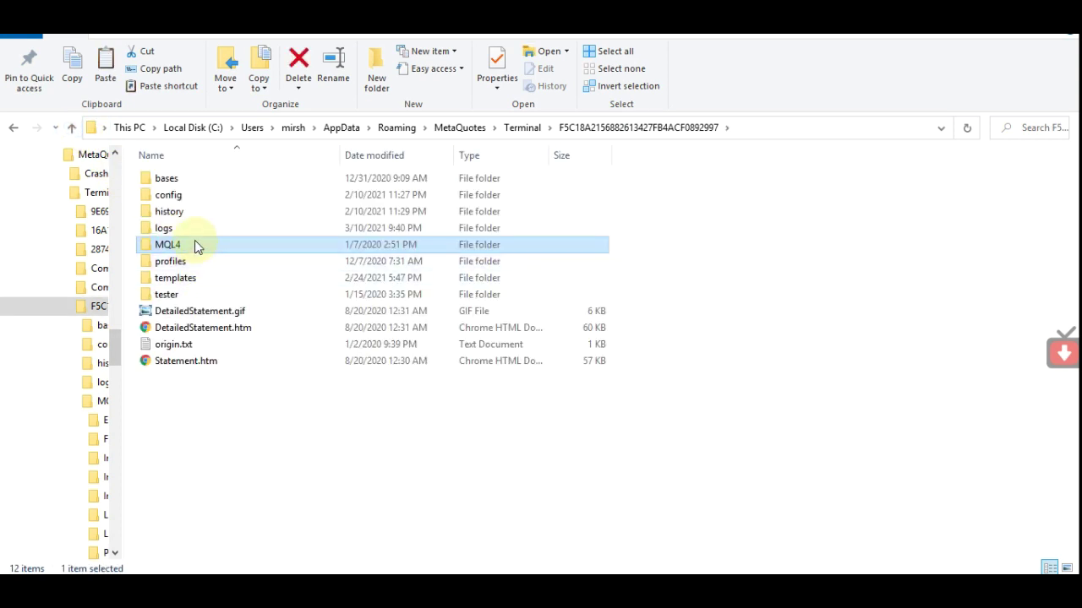
{"action": "double_click", "coordinate": [193, 246]}
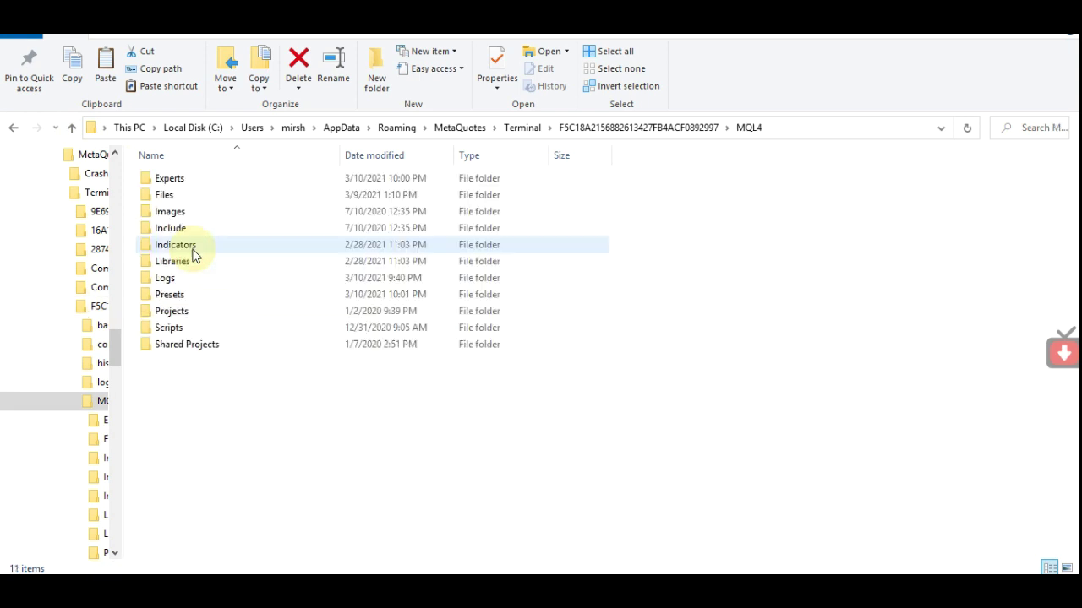
{"action": "left_click", "coordinate": [185, 306]}
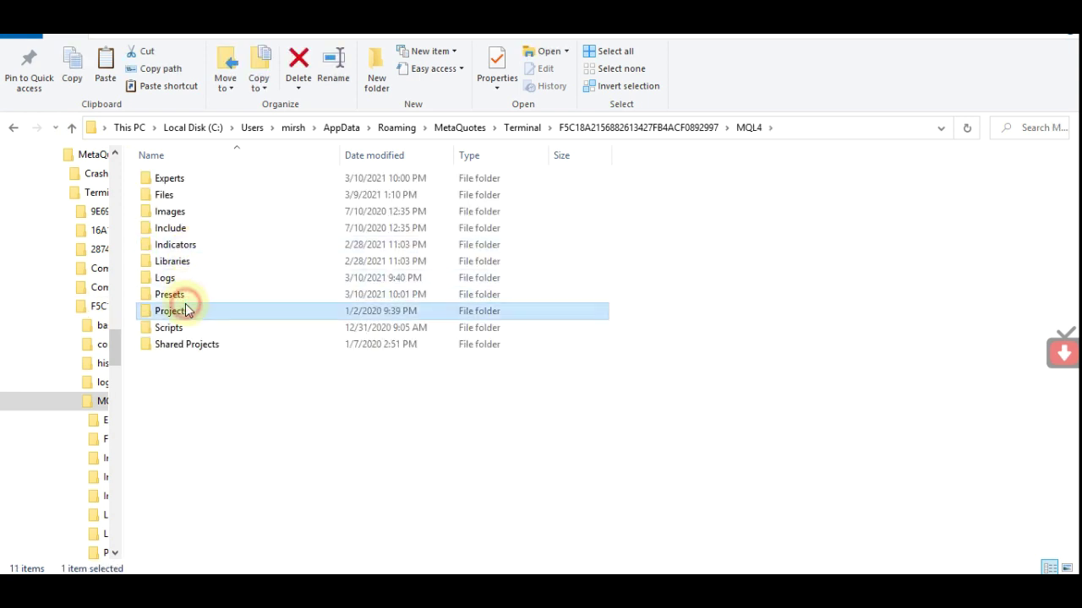
{"action": "left_click", "coordinate": [185, 295]}
{"action": "double_click", "coordinate": [185, 295]}
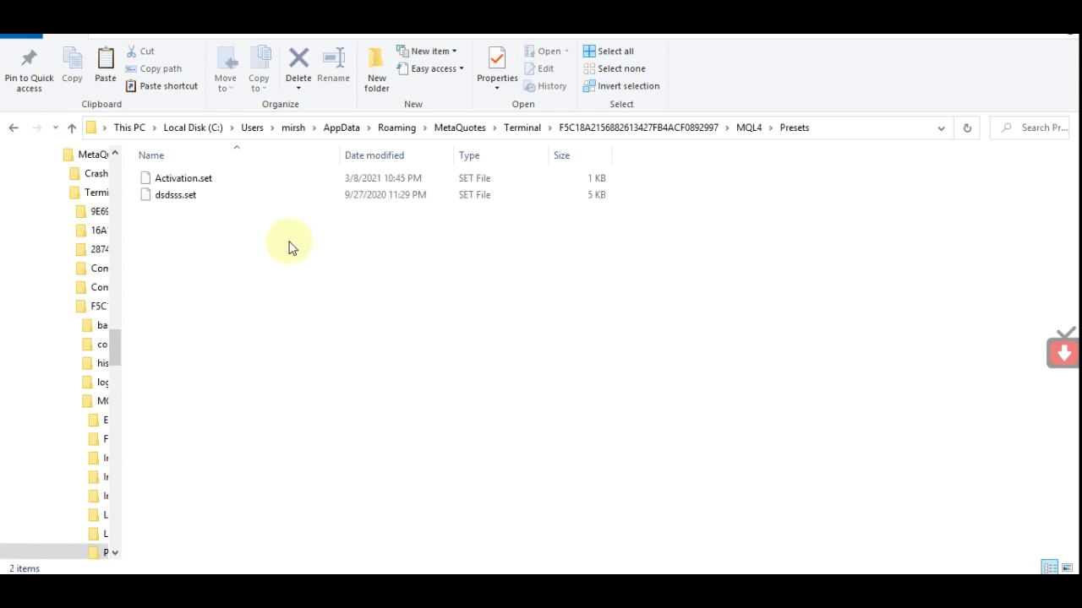
{"action": "left_click", "coordinate": [175, 180]}
{"action": "left_click", "coordinate": [72, 128]}
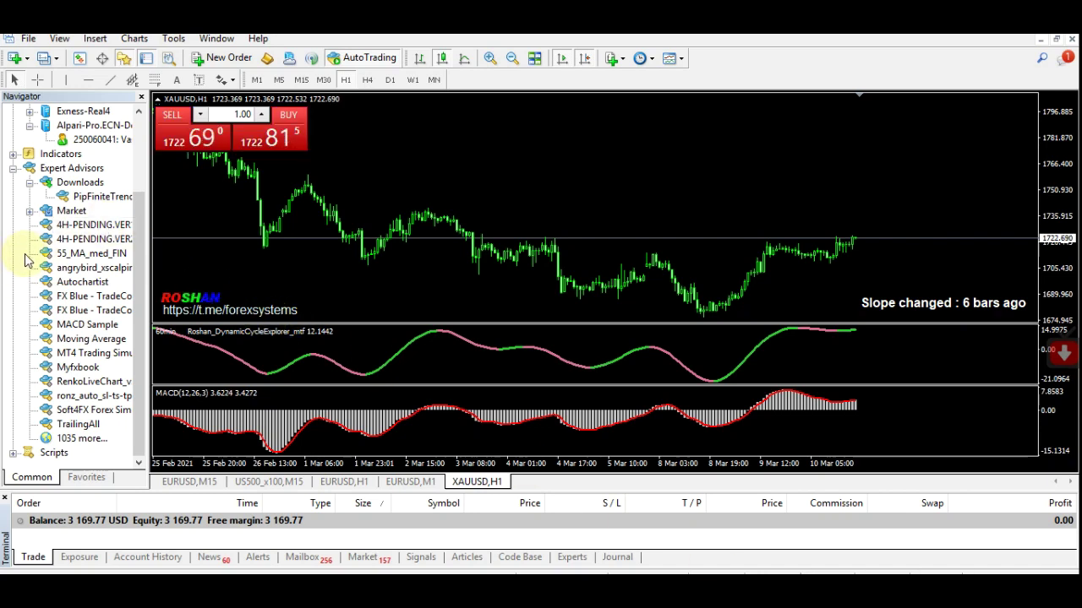
In MetaTrader 4, refresh the Navigator's list of expert advisors and collapse the Accounts group.
{"action": "right_click", "coordinate": [24, 255]}
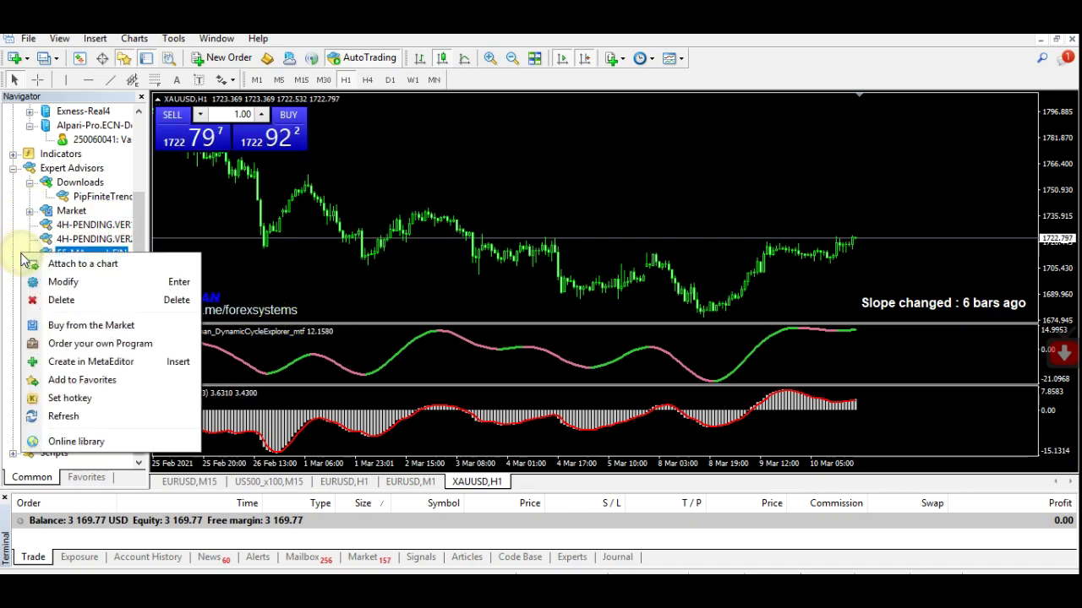
{"action": "left_click", "coordinate": [52, 415]}
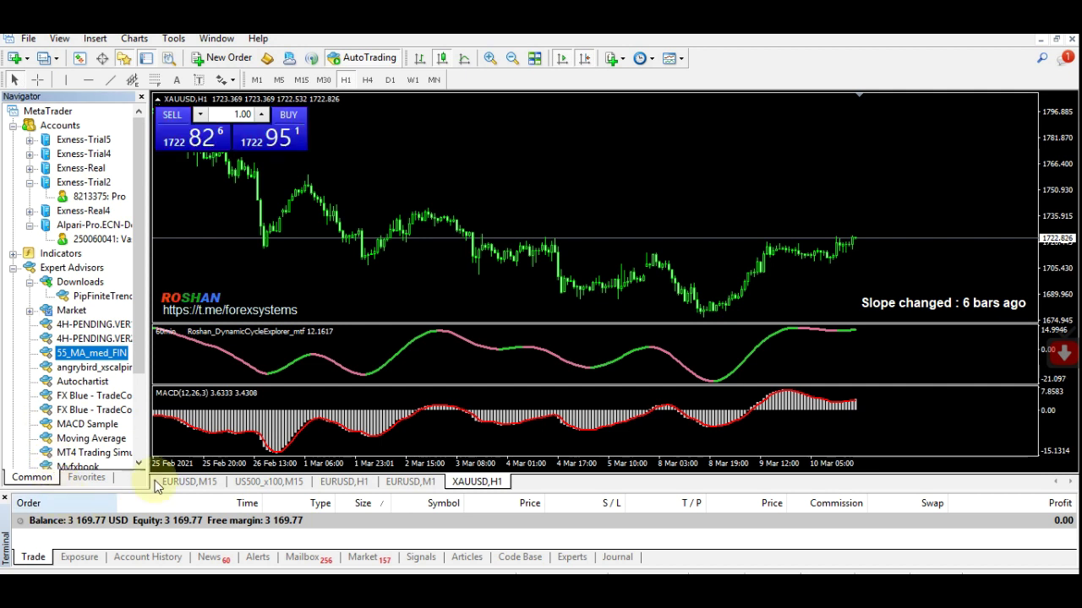
{"action": "left_click", "coordinate": [14, 125]}
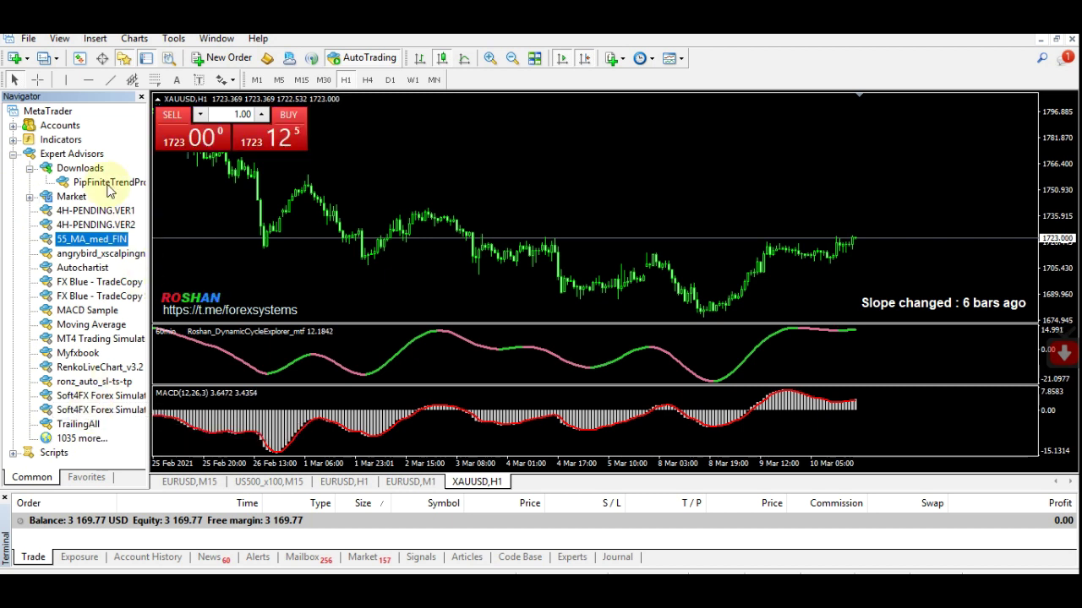
Show the Market Watch, open a new XAUUSD chart window from it, and close the Market Watch.
{"action": "left_click", "coordinate": [101, 58]}
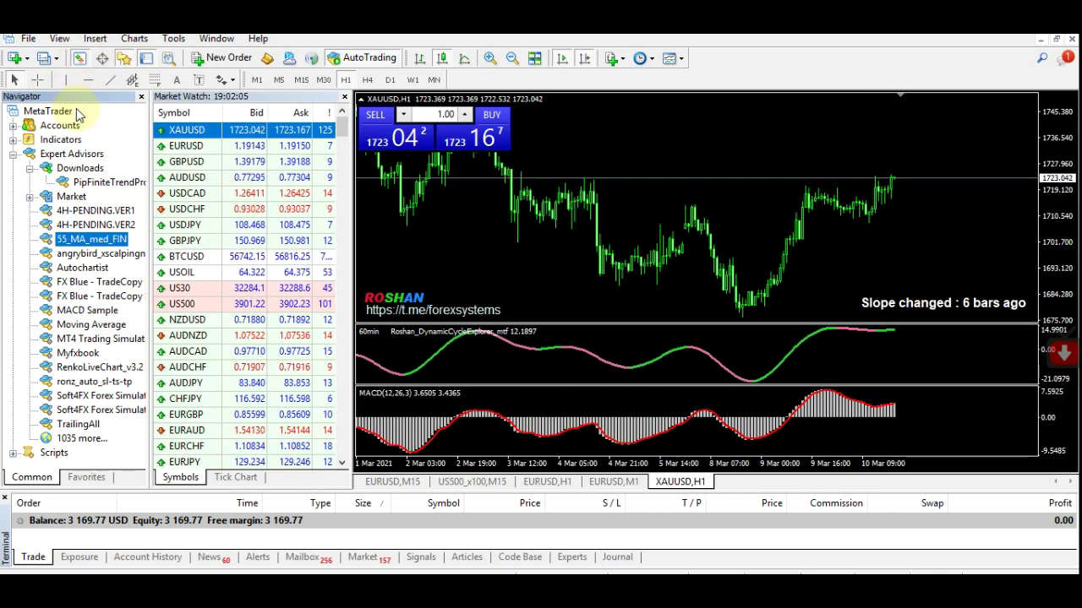
{"action": "right_click", "coordinate": [190, 132]}
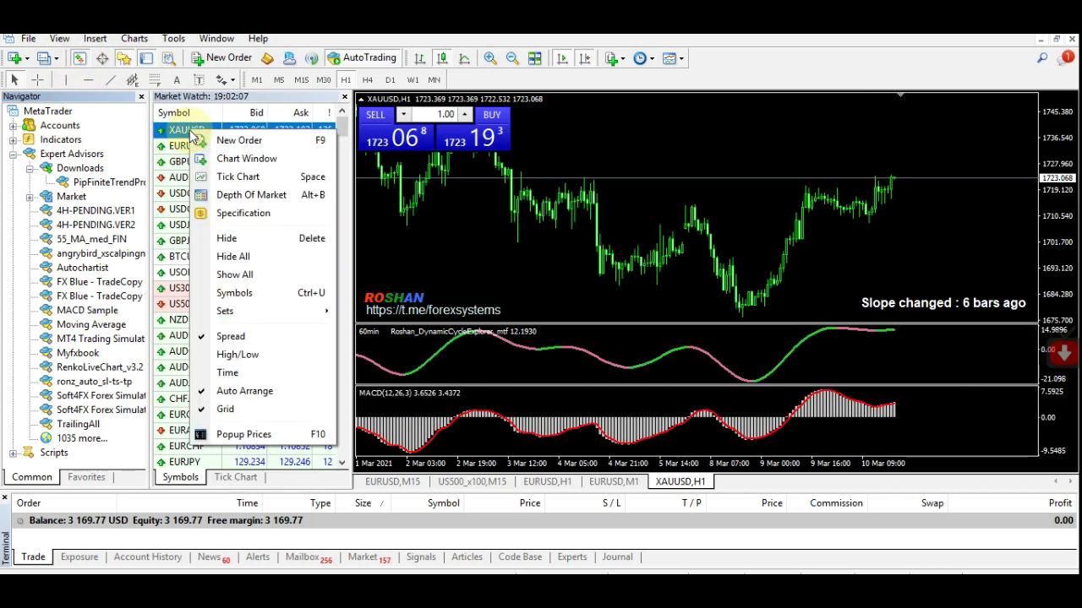
{"action": "left_click", "coordinate": [241, 159]}
{"action": "left_click", "coordinate": [344, 99]}
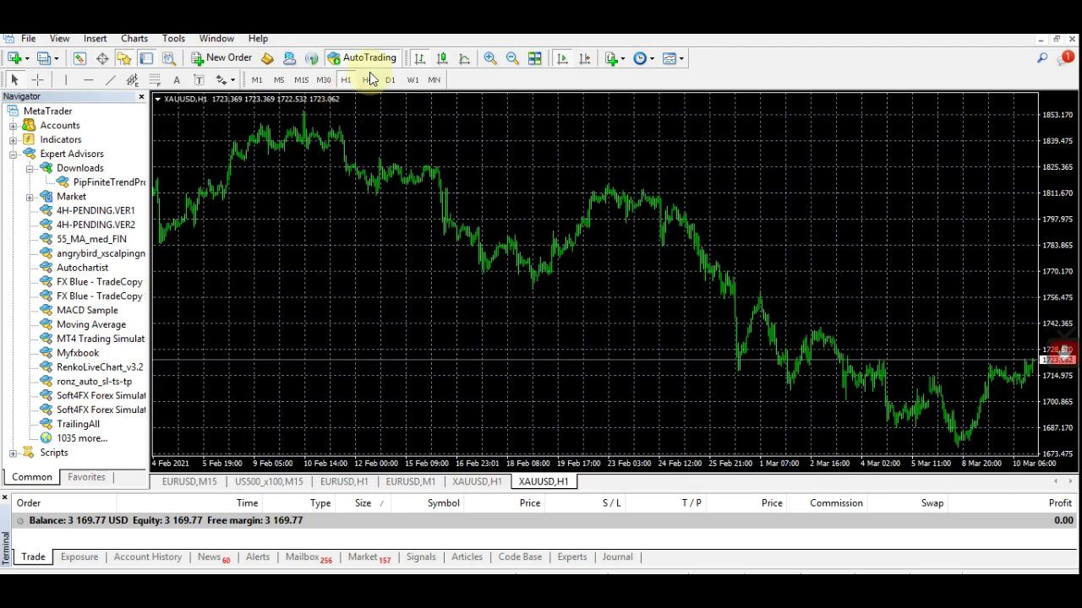
Display the new XAUUSD chart as enlarged candlesticks with chart shift on and the grid off.
{"action": "left_click", "coordinate": [490, 57]}
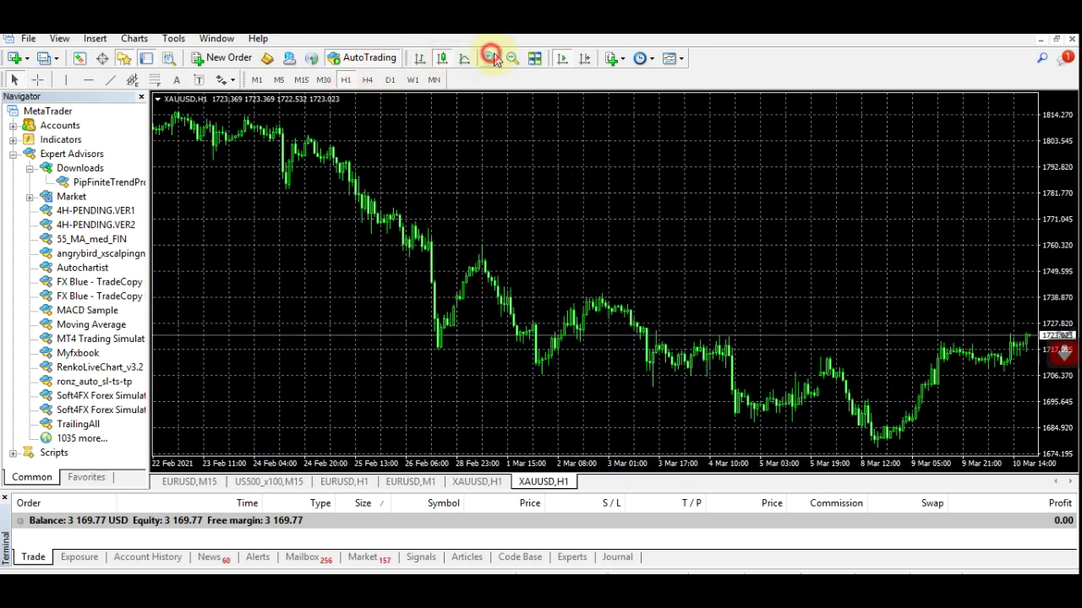
{"action": "left_click", "coordinate": [584, 58]}
{"action": "right_click", "coordinate": [483, 198]}
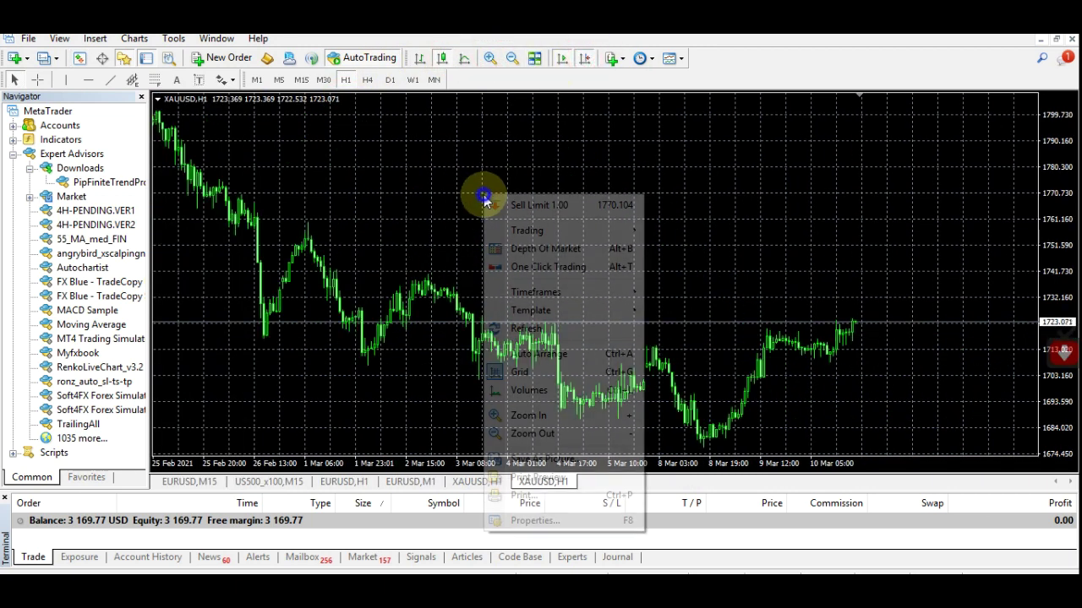
{"action": "left_click", "coordinate": [519, 372]}
Attach Soft4FX Forex Simulator2 to the XAUUSD chart with its default inputs after reviewing its settings, and close the simulator window.
{"action": "left_click_drag", "start_coordinate": [102, 410], "coordinate": [338, 271]}
{"action": "left_click", "coordinate": [141, 108]}
{"action": "left_click", "coordinate": [321, 230]}
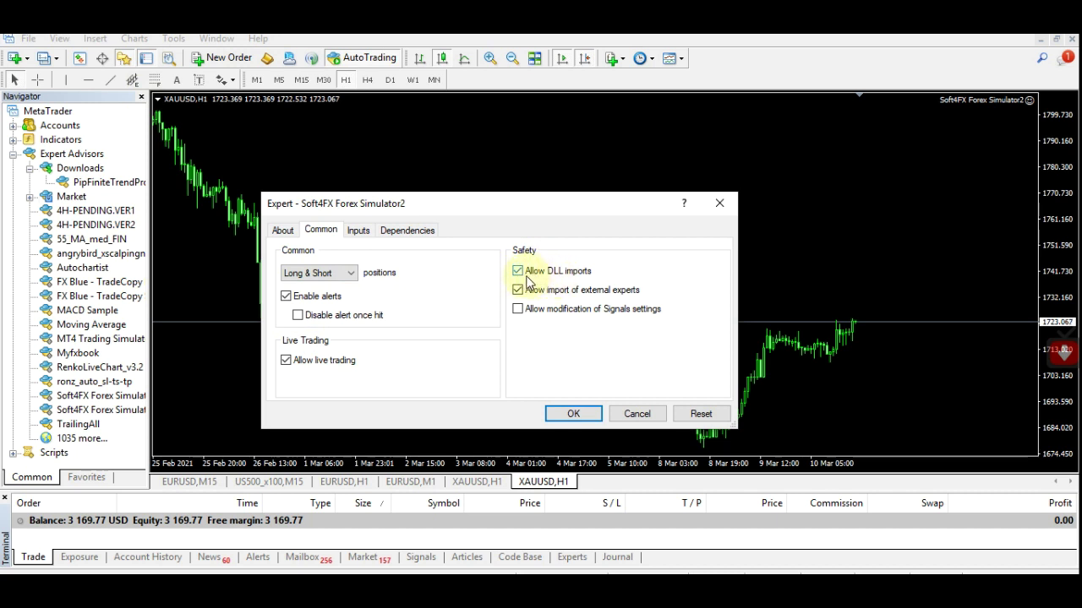
{"action": "left_click", "coordinate": [358, 235]}
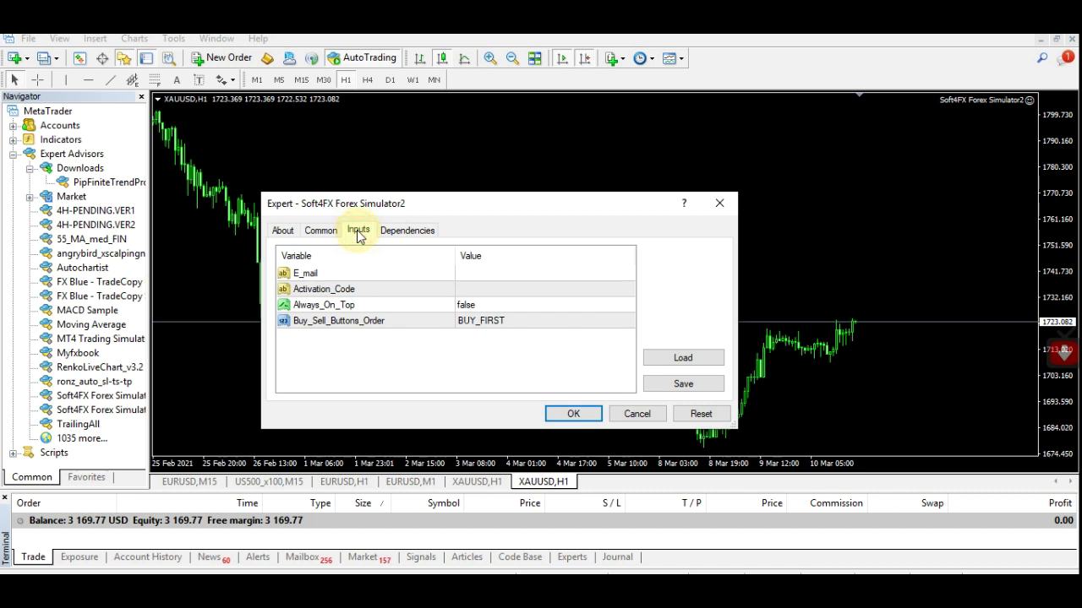
{"action": "left_click", "coordinate": [404, 234]}
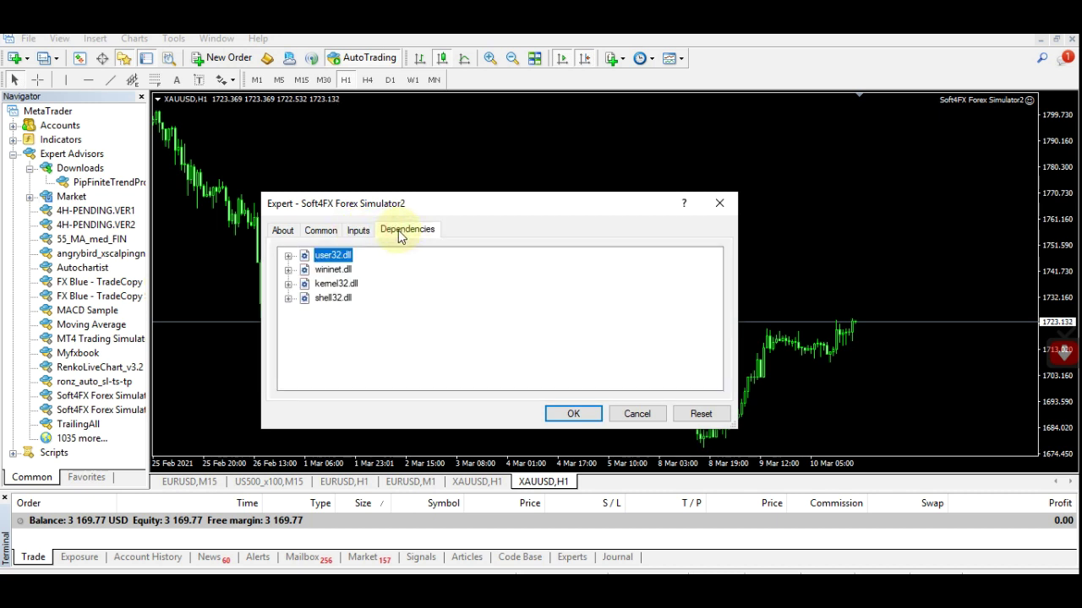
{"action": "left_click", "coordinate": [283, 231]}
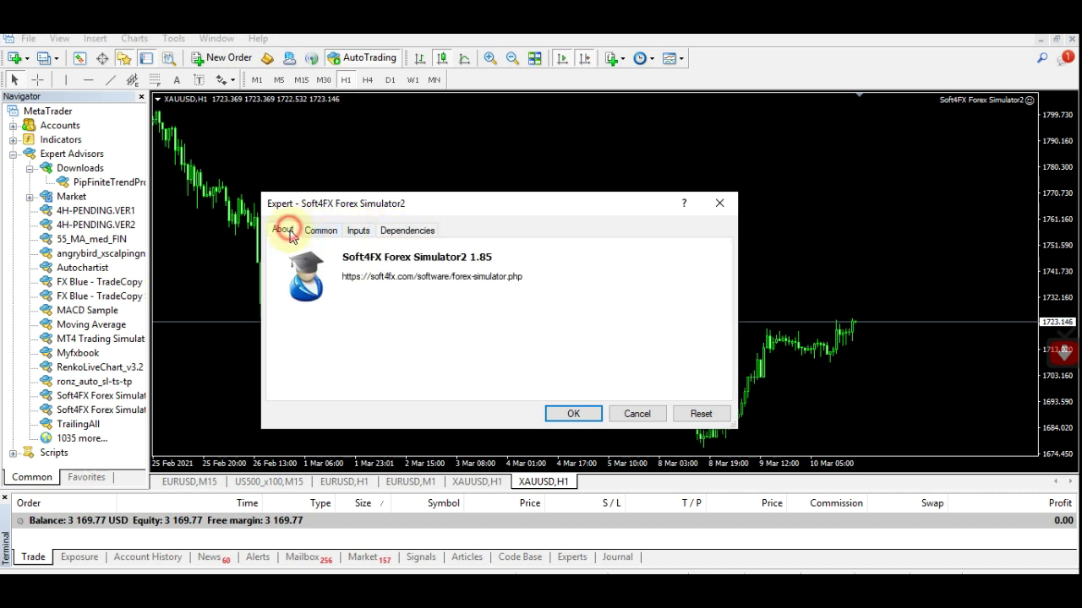
{"action": "left_click", "coordinate": [578, 419]}
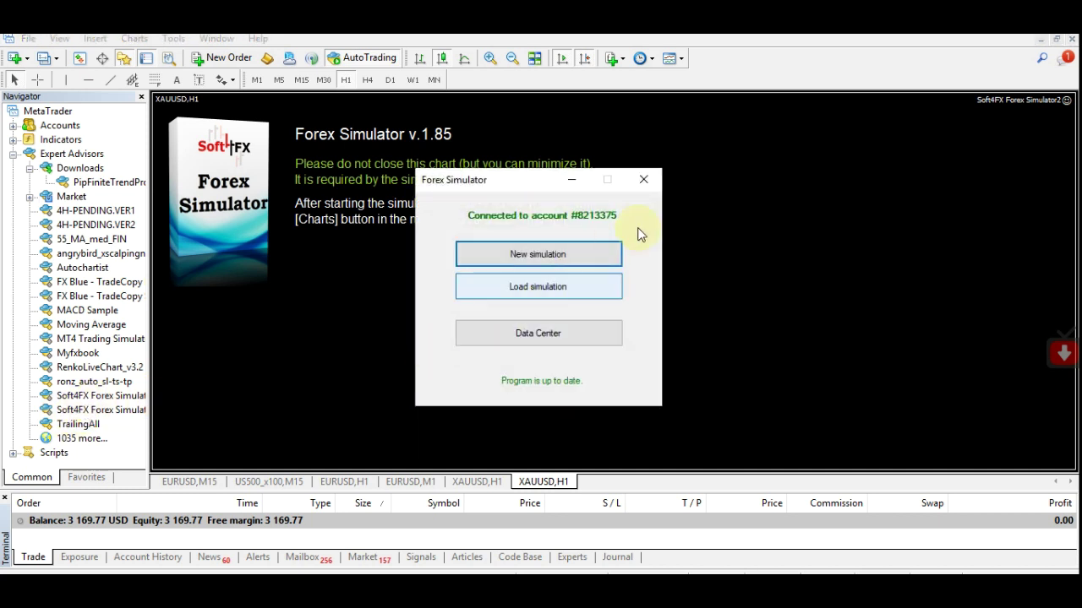
{"action": "left_click", "coordinate": [643, 179]}
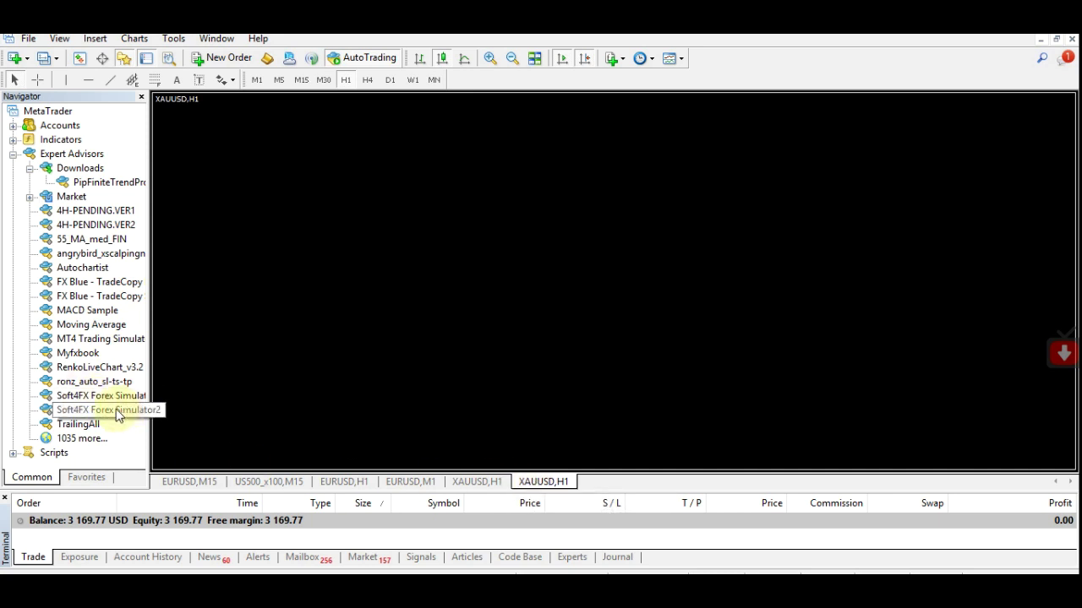
Attach Soft4FX Forex Simulator2 to the XAUUSD chart, loading its e-mail and activation code inputs from the preset Activation.set.
{"action": "left_click_drag", "start_coordinate": [98, 410], "coordinate": [401, 267]}
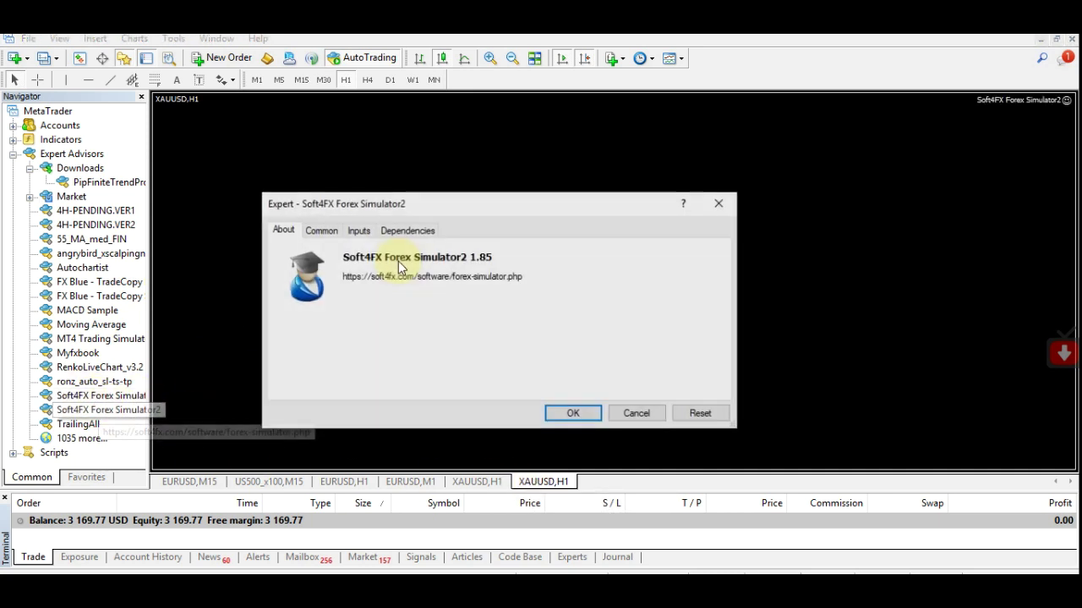
{"action": "left_click", "coordinate": [325, 232]}
{"action": "left_click", "coordinate": [358, 233]}
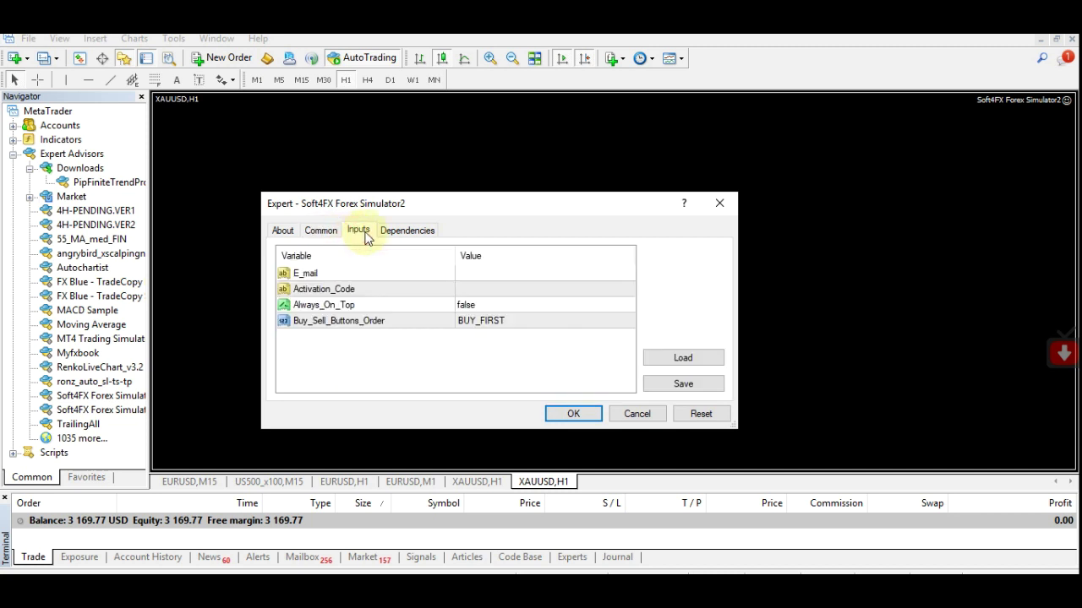
{"action": "left_click", "coordinate": [657, 356]}
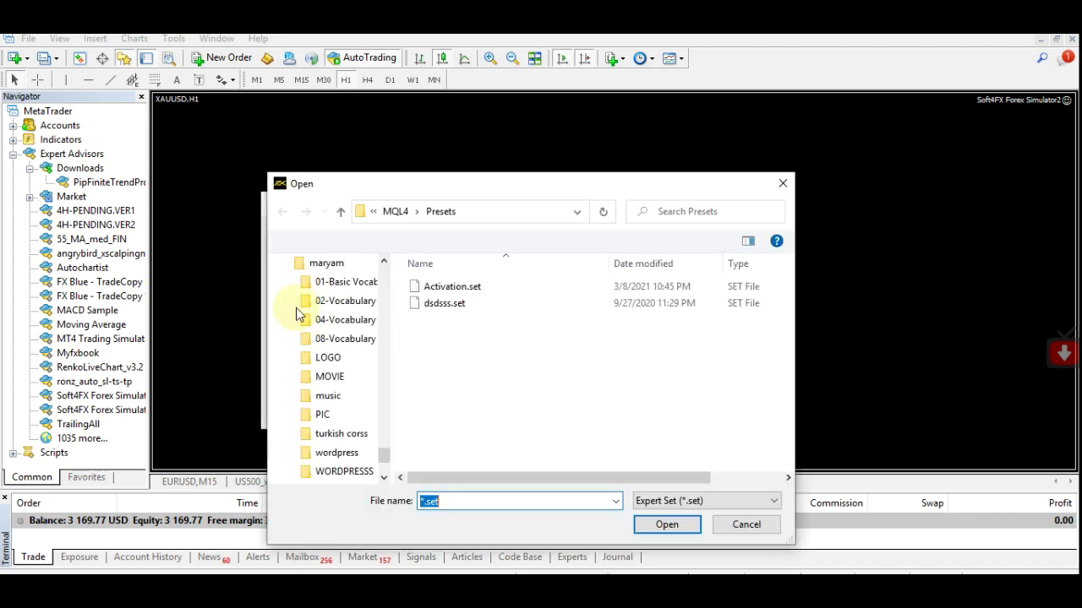
{"action": "double_click", "coordinate": [442, 289]}
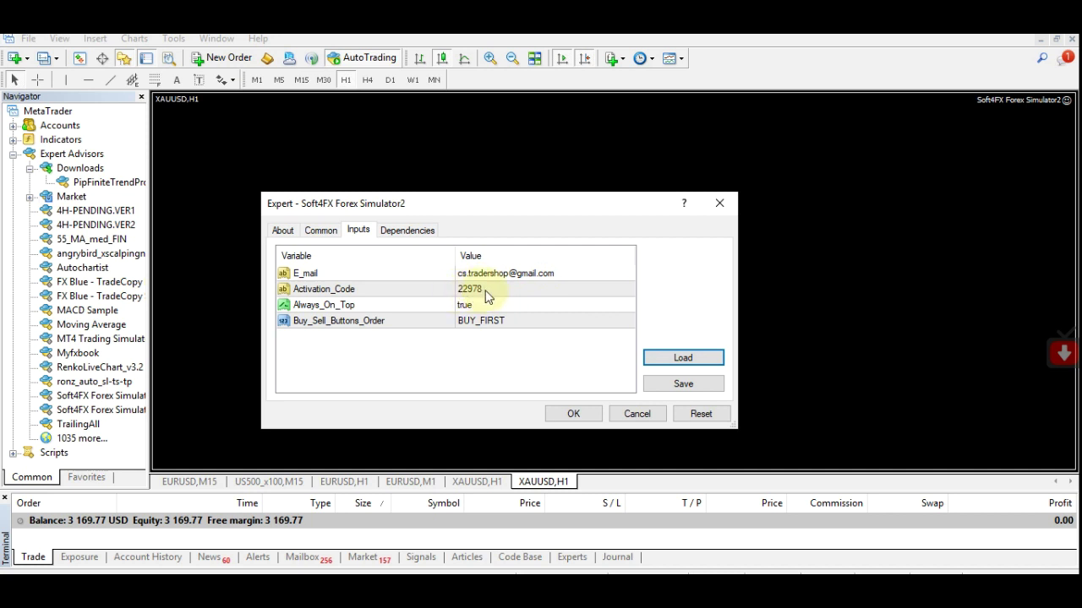
{"action": "left_click", "coordinate": [571, 415]}
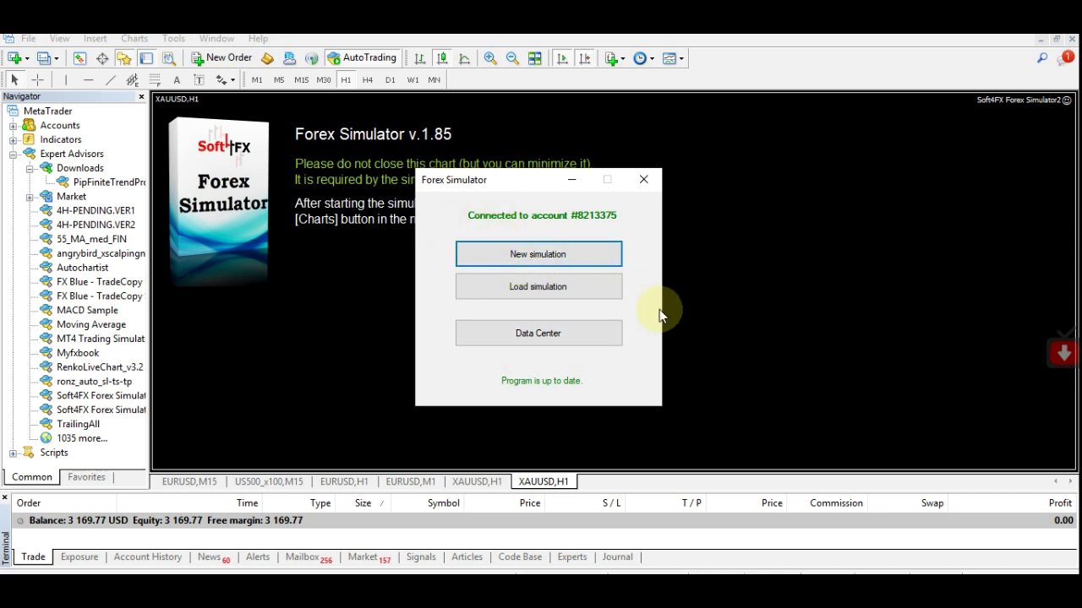
Begin a new simulation with Metatrader as its historical data provider, closing the Navigator to clear space.
{"action": "left_click", "coordinate": [532, 261]}
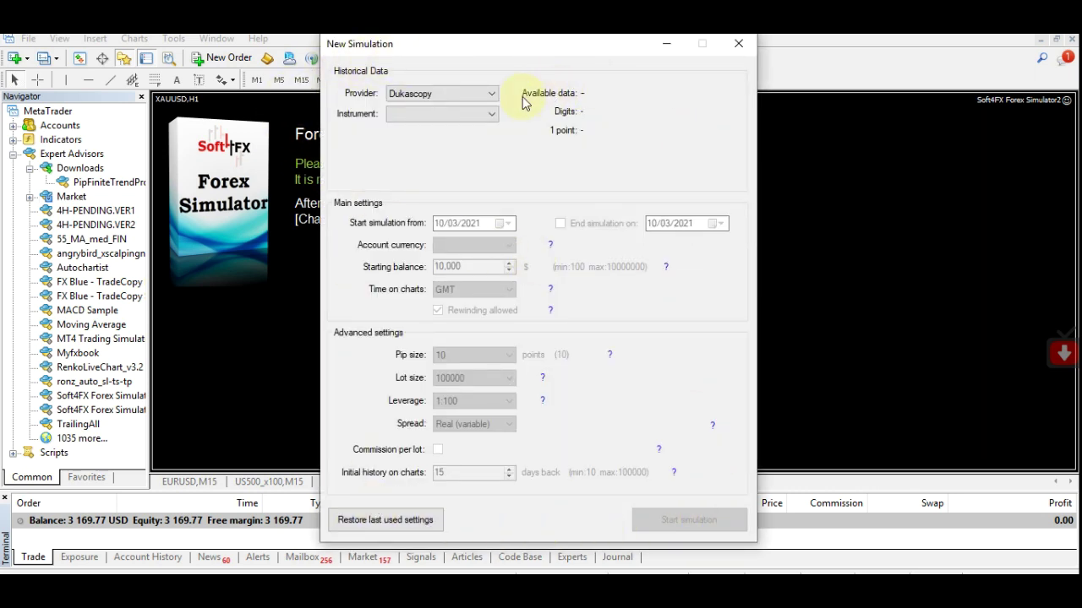
{"action": "left_click", "coordinate": [141, 96]}
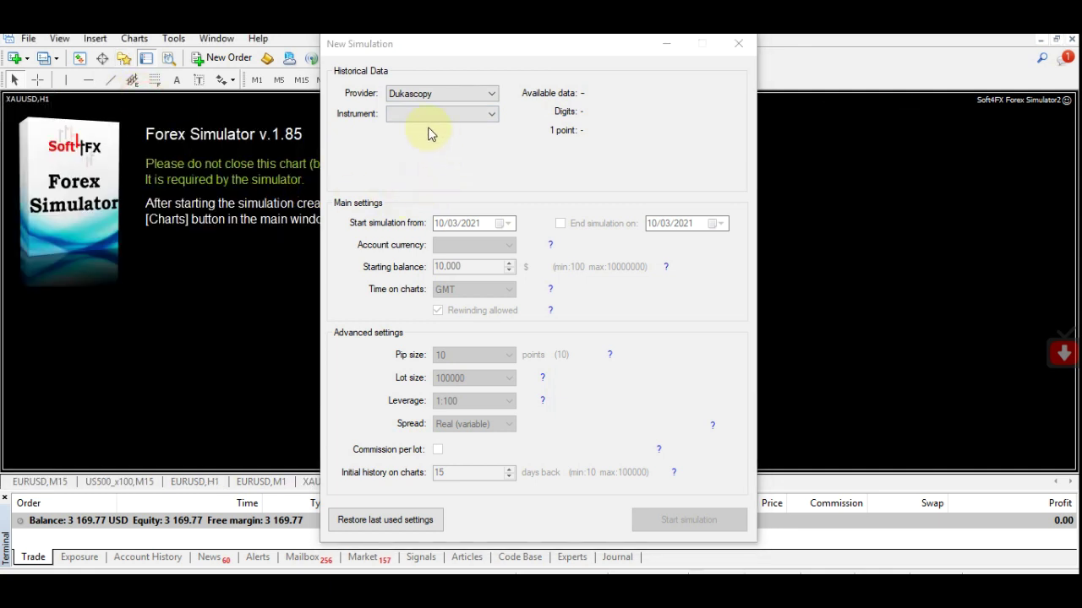
{"action": "left_click", "coordinate": [485, 93]}
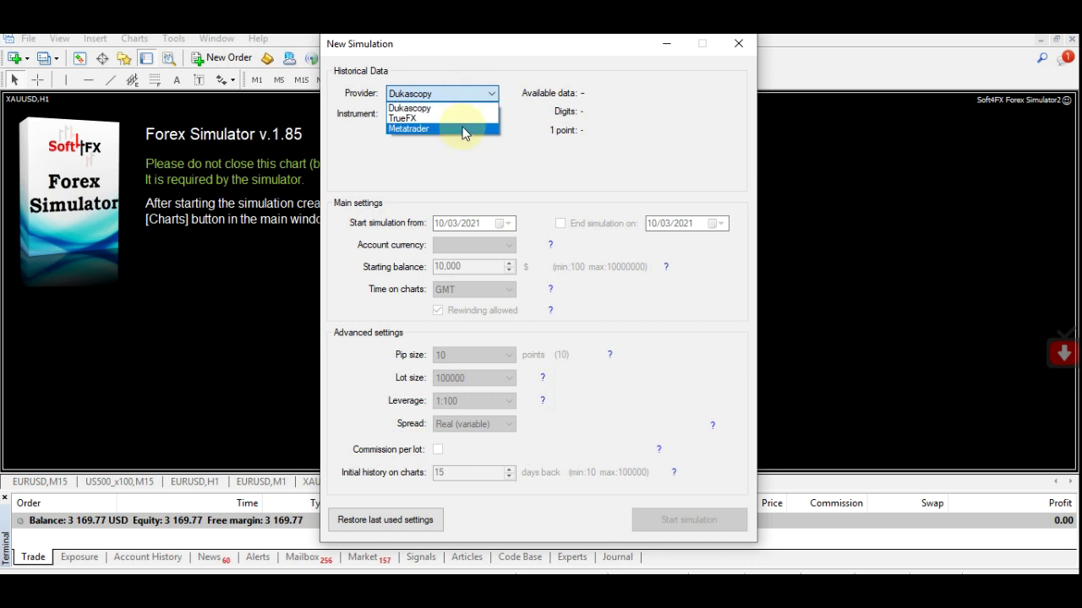
{"action": "left_click", "coordinate": [464, 129]}
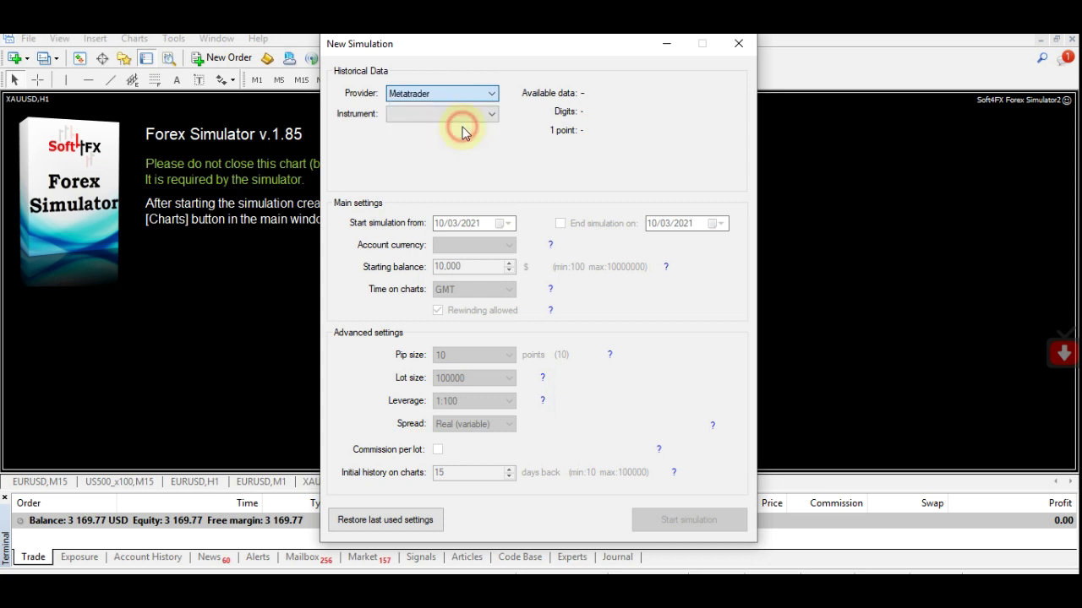
Switch the historical data provider to Dukascopy, to TrueFX and back to Metatrader.
{"action": "left_click", "coordinate": [482, 99]}
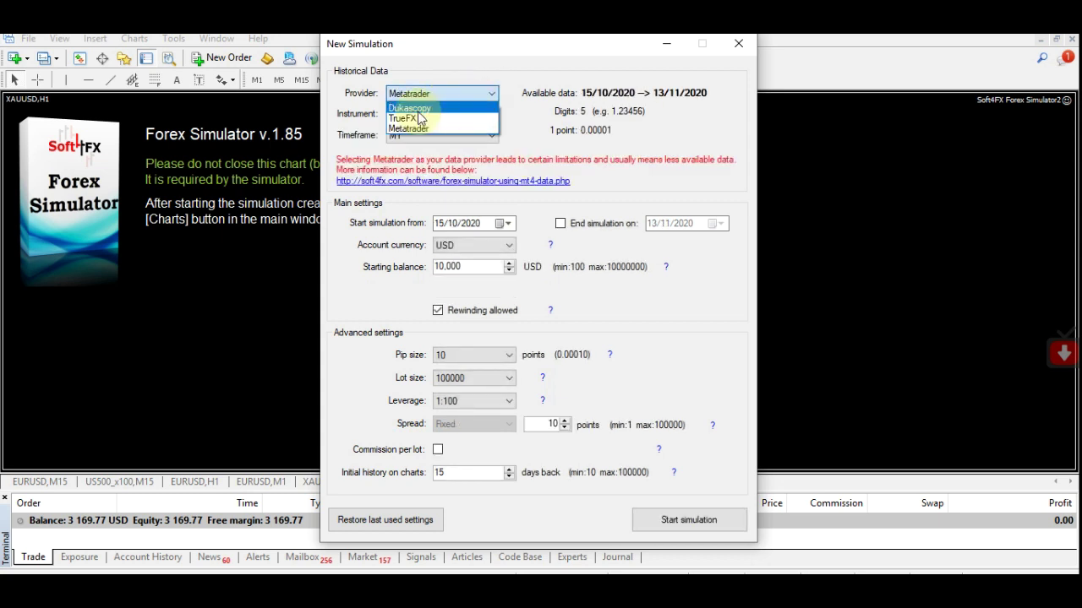
{"action": "left_click", "coordinate": [416, 109]}
{"action": "left_click", "coordinate": [456, 93]}
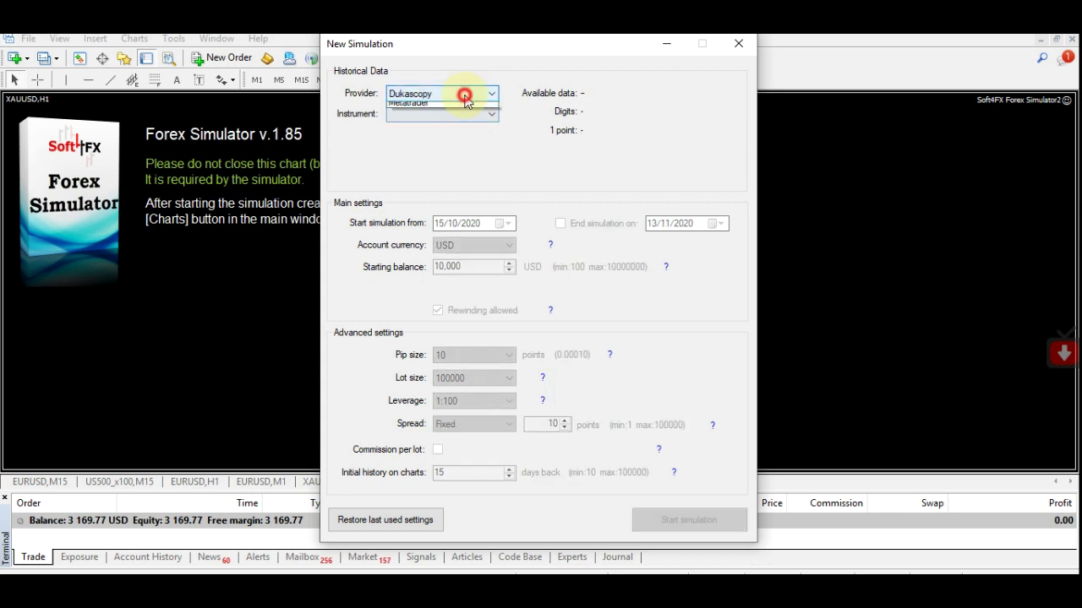
{"action": "left_click", "coordinate": [427, 118]}
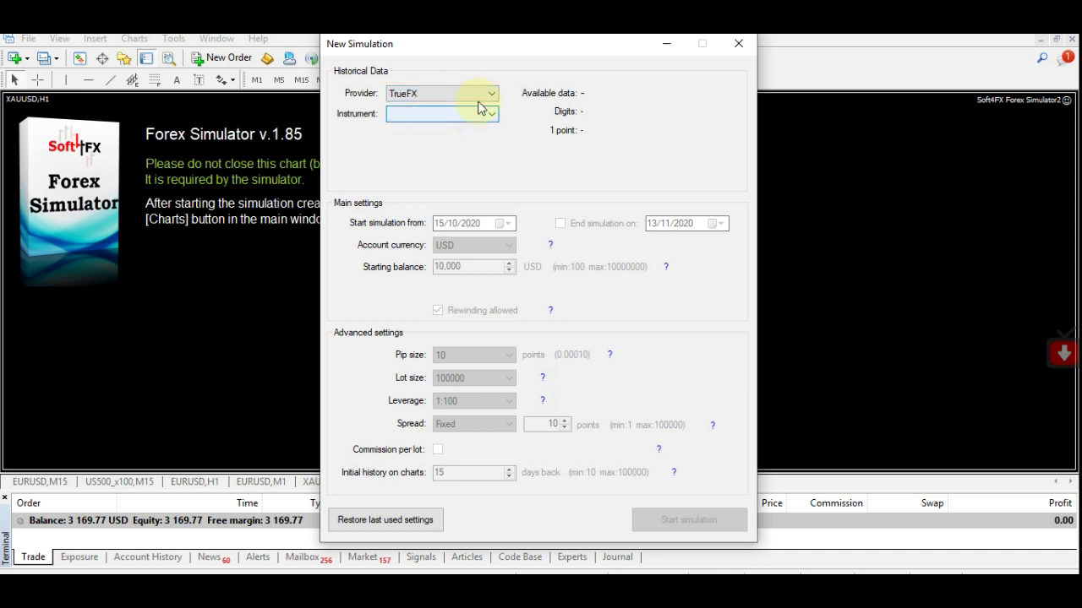
{"action": "left_click", "coordinate": [484, 98]}
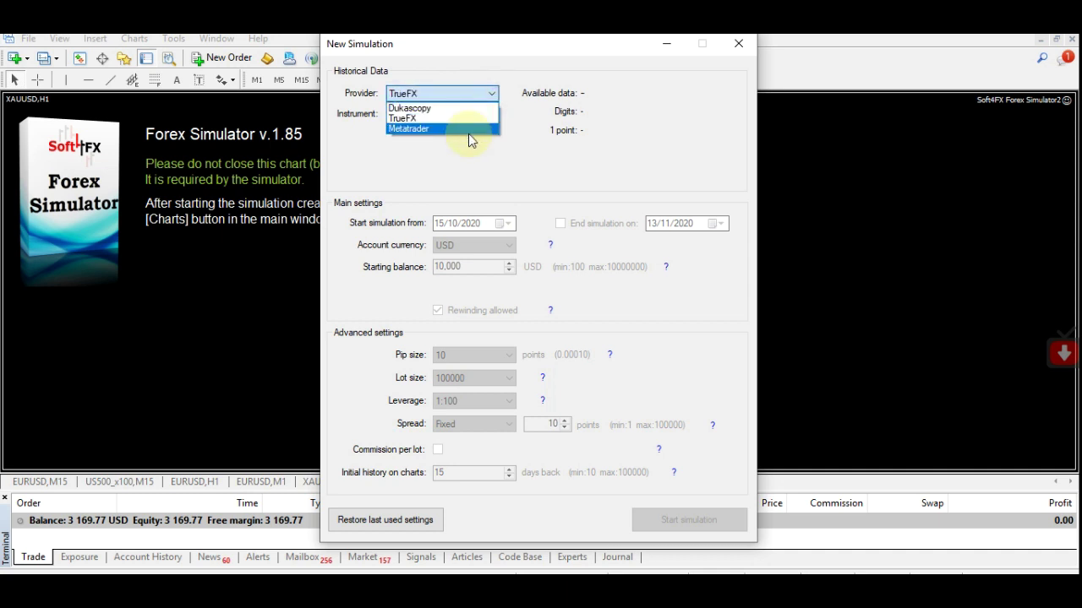
{"action": "left_click", "coordinate": [462, 137]}
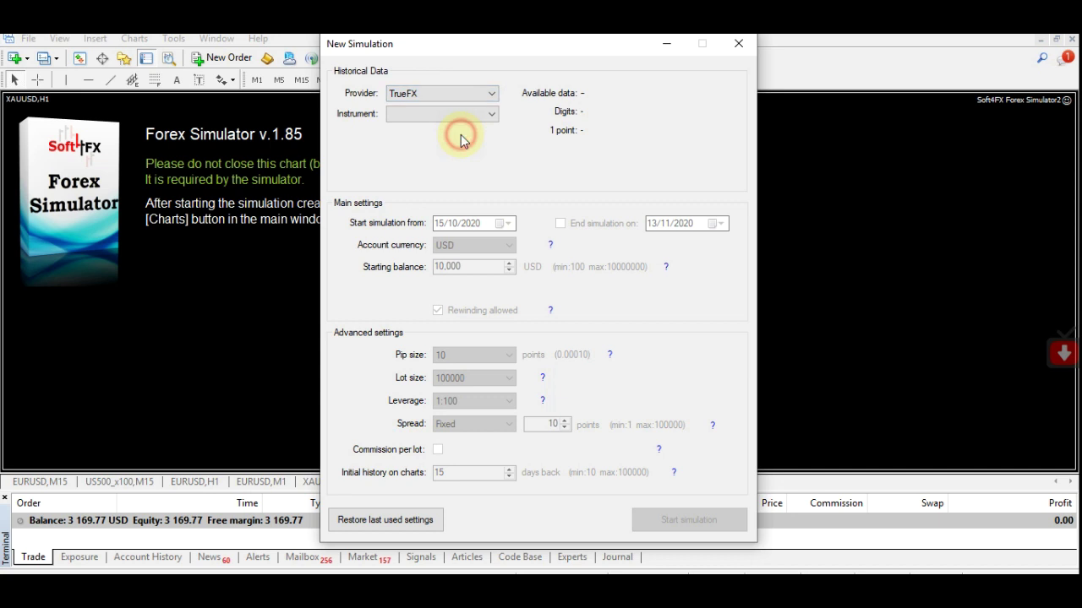
{"action": "left_click", "coordinate": [490, 96]}
{"action": "left_click", "coordinate": [468, 125]}
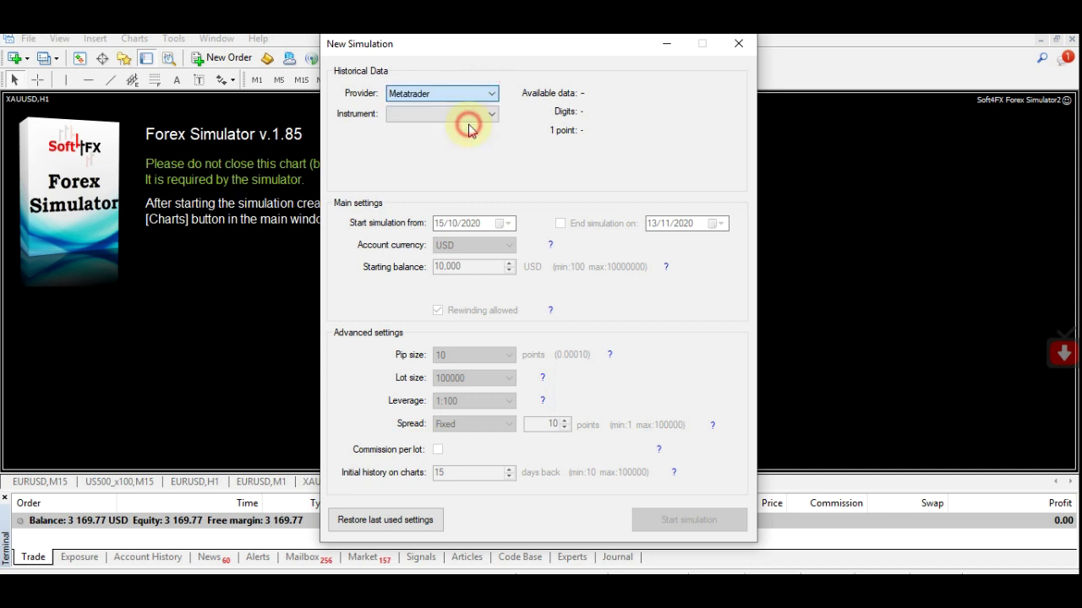
Choose XAUUSD as the simulation instrument, and close and reopen the new simulation setup.
{"action": "left_click", "coordinate": [490, 114]}
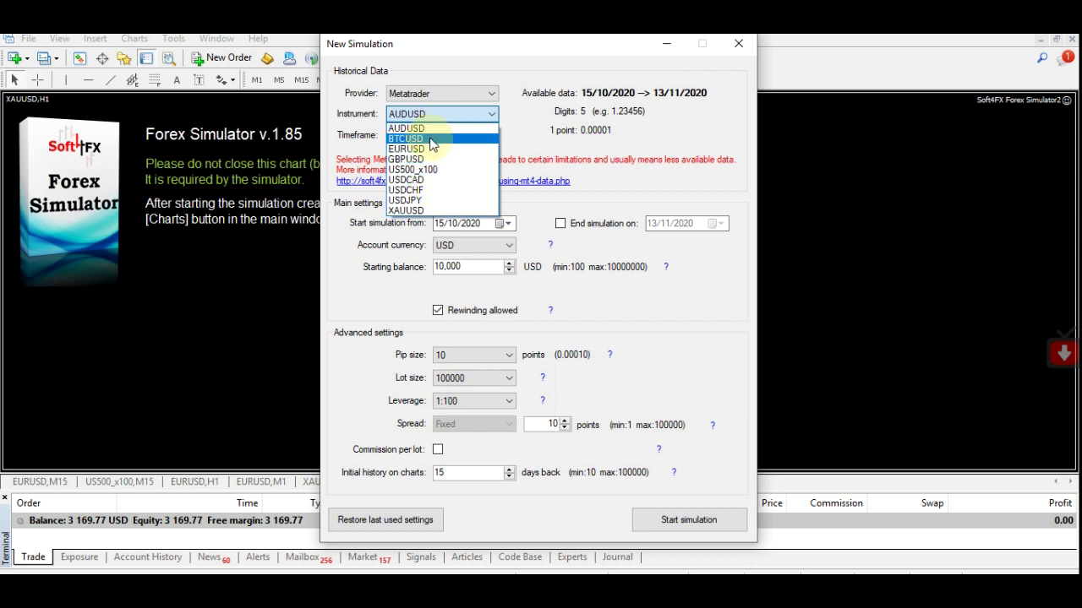
{"action": "left_click", "coordinate": [425, 210]}
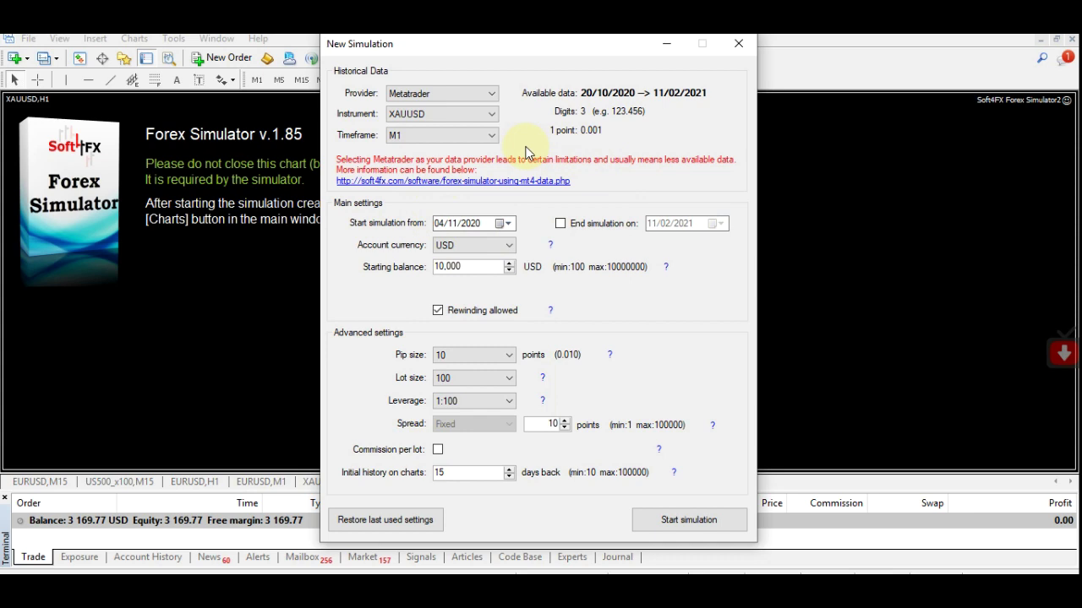
{"action": "left_click", "coordinate": [736, 42]}
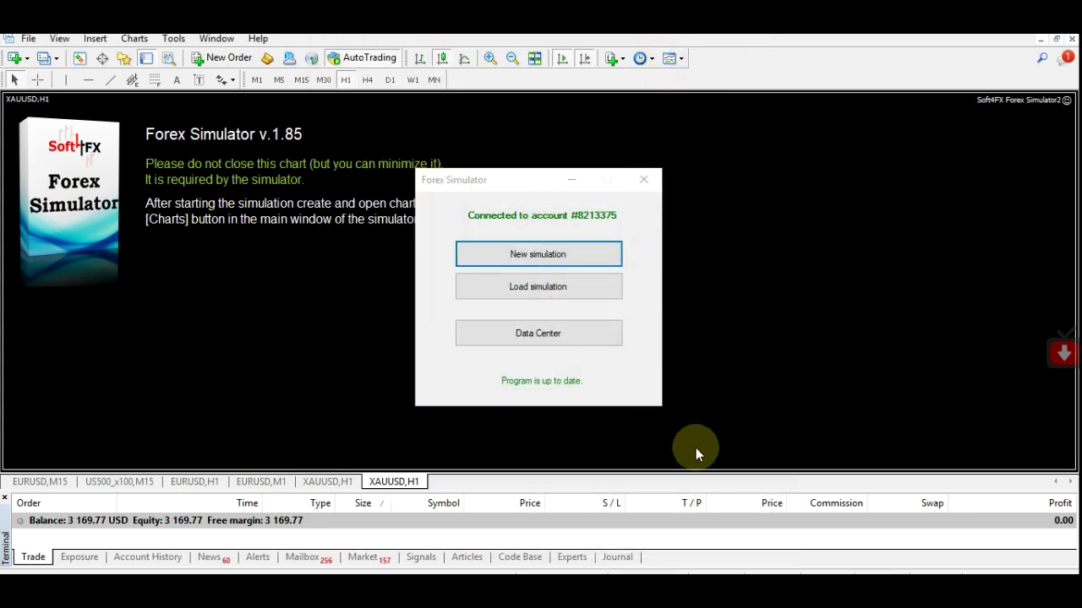
{"action": "left_click", "coordinate": [538, 253]}
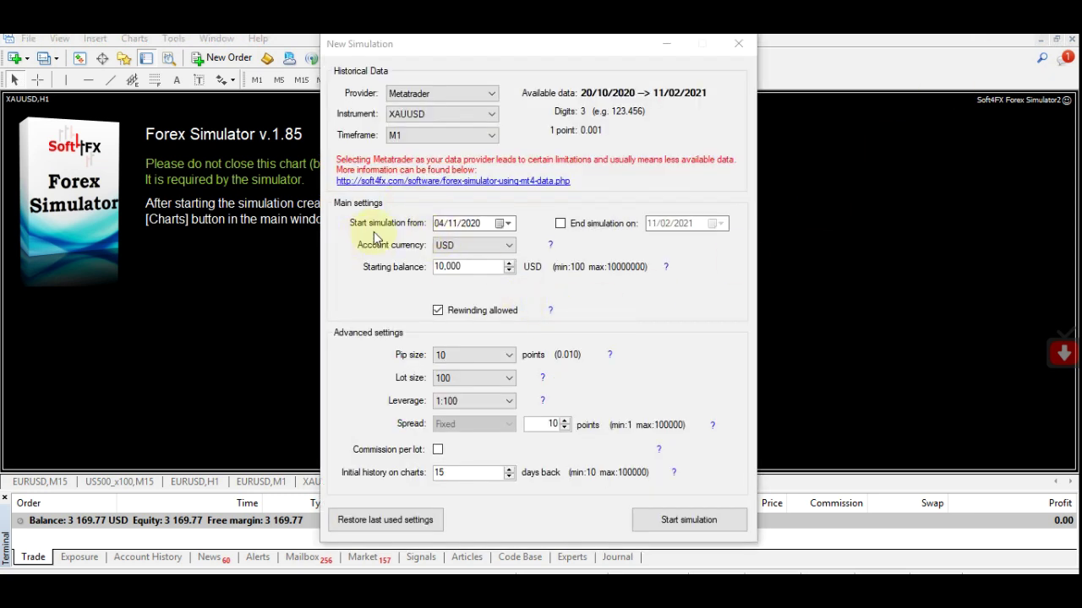
Set the simulation's start date to 20/10/2020.
{"action": "left_click", "coordinate": [504, 225]}
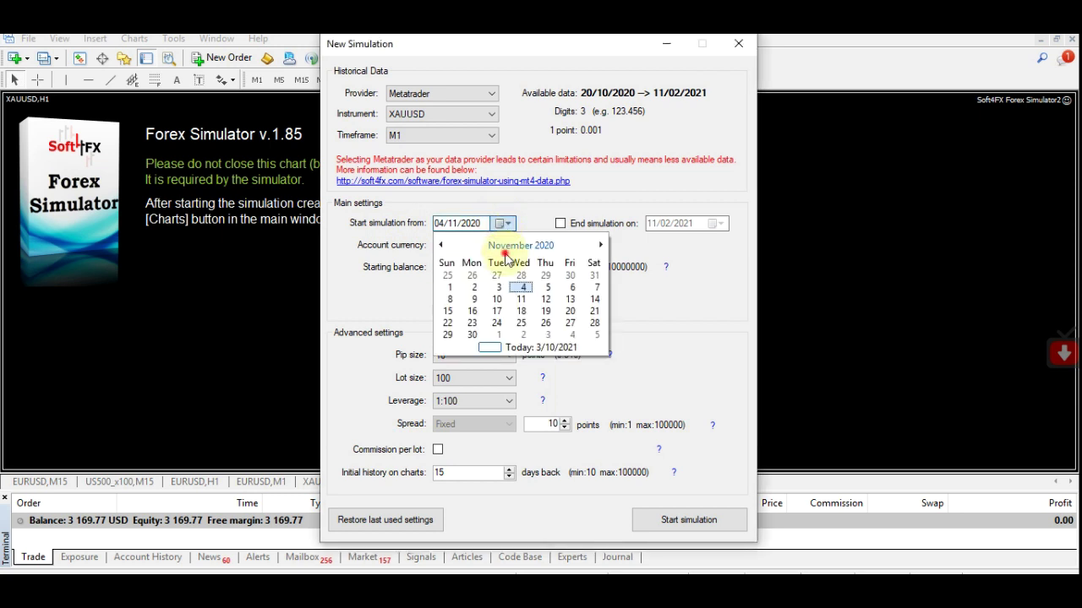
{"action": "left_click", "coordinate": [512, 246]}
{"action": "left_click", "coordinate": [509, 245]}
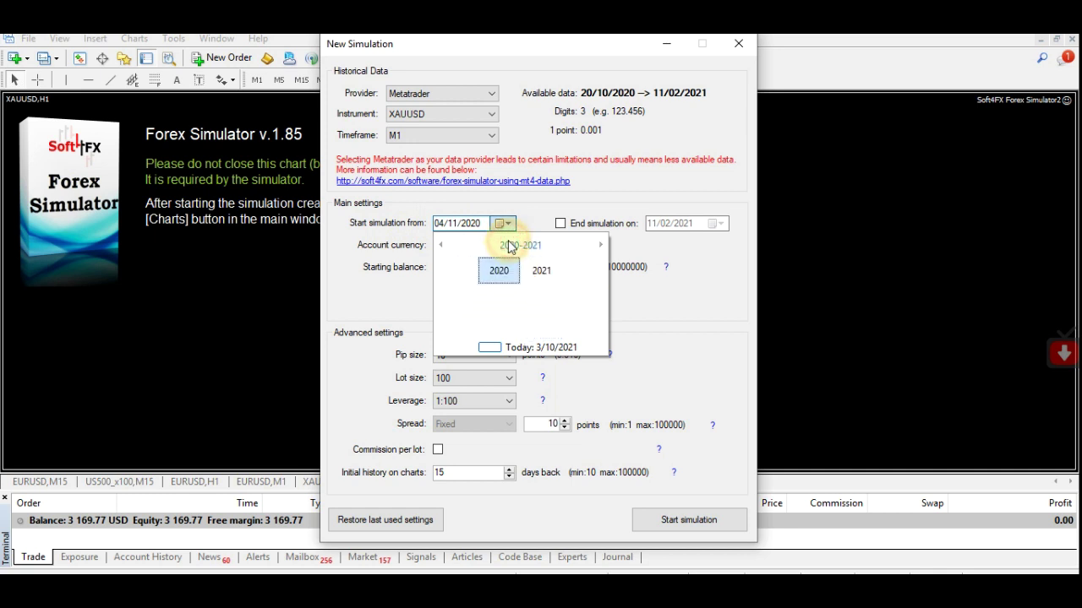
{"action": "left_click", "coordinate": [510, 246]}
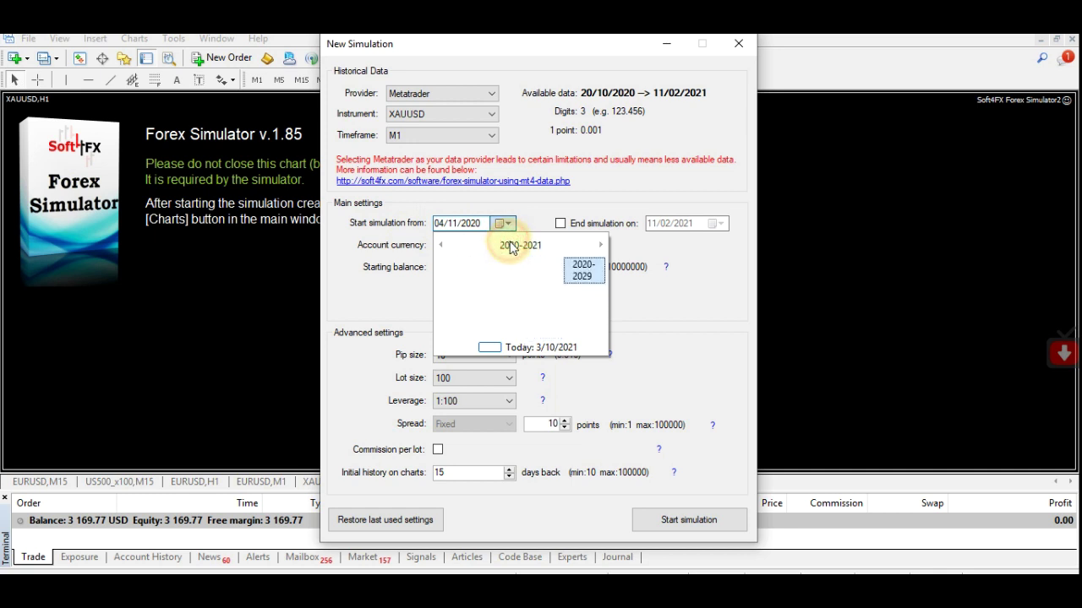
{"action": "left_click", "coordinate": [591, 271]}
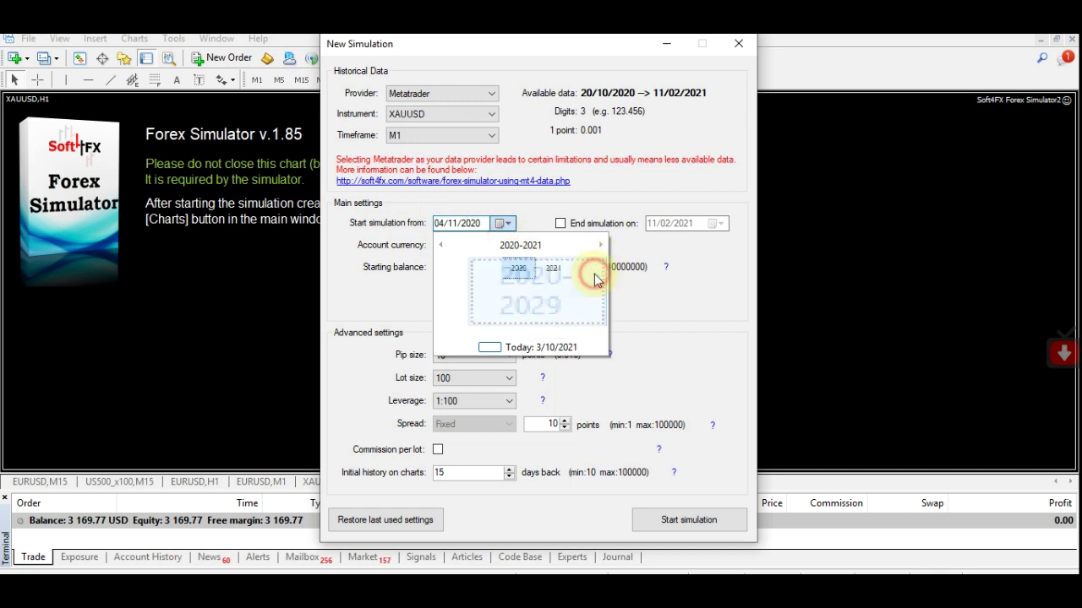
{"action": "left_click", "coordinate": [510, 272]}
{"action": "left_click", "coordinate": [499, 326]}
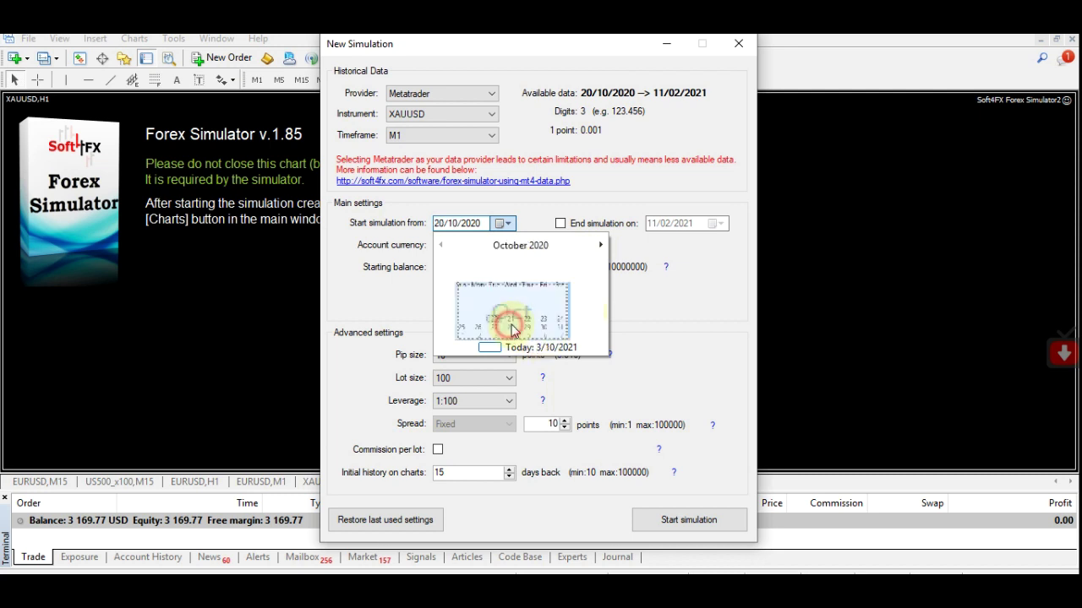
{"action": "left_click", "coordinate": [496, 311]}
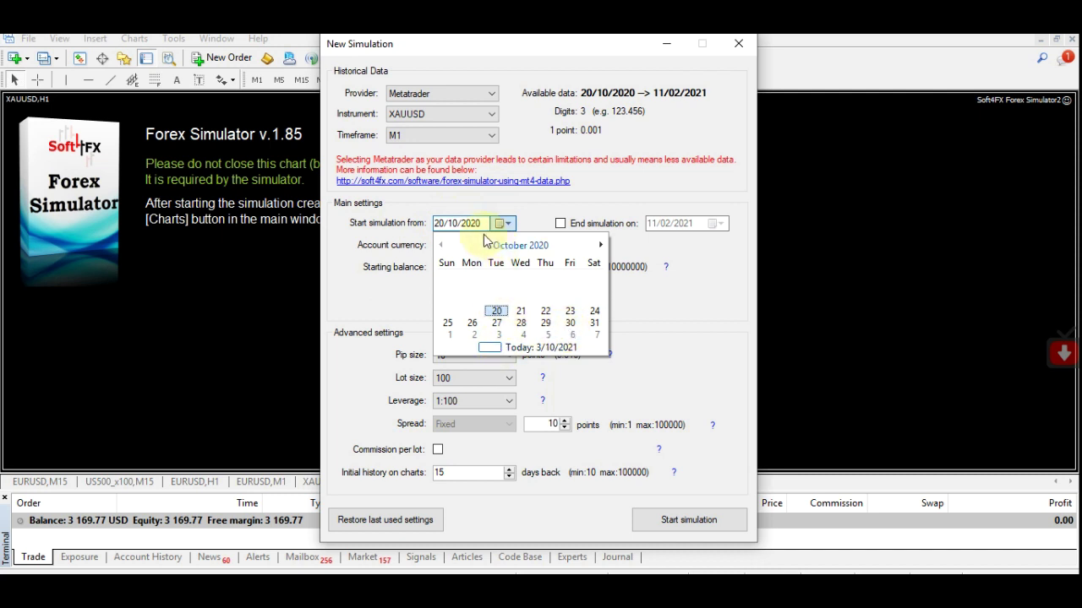
{"action": "left_click", "coordinate": [496, 311]}
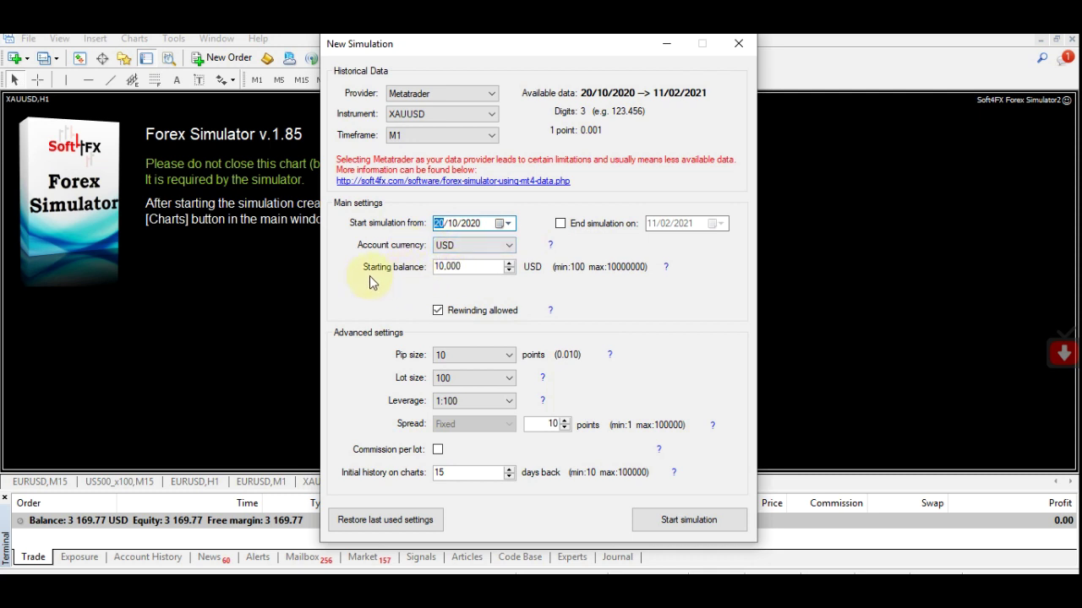
Set the starting balance to 1,000 USD and enable a simulation end date of 11/02/2021.
{"action": "double_click", "coordinate": [471, 266]}
{"action": "type", "text": "100"}
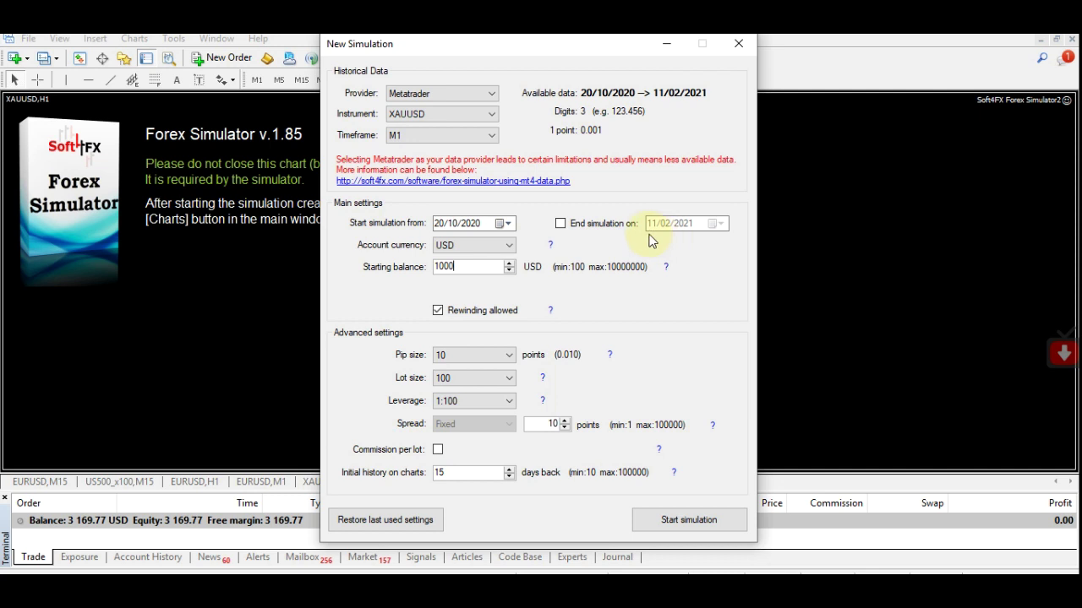
{"action": "left_click", "coordinate": [572, 230]}
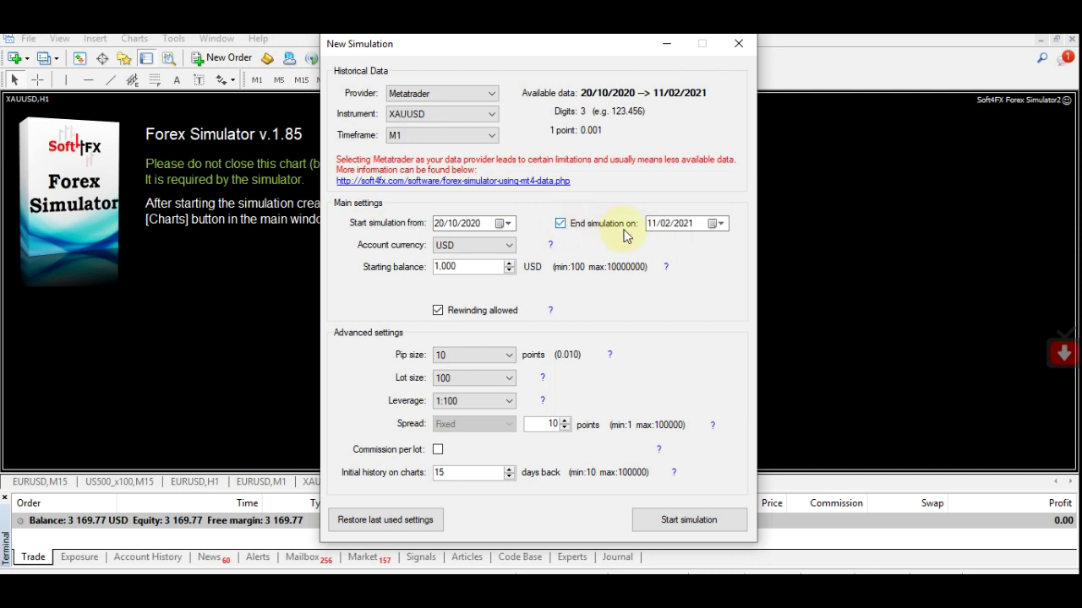
{"action": "left_click", "coordinate": [720, 223]}
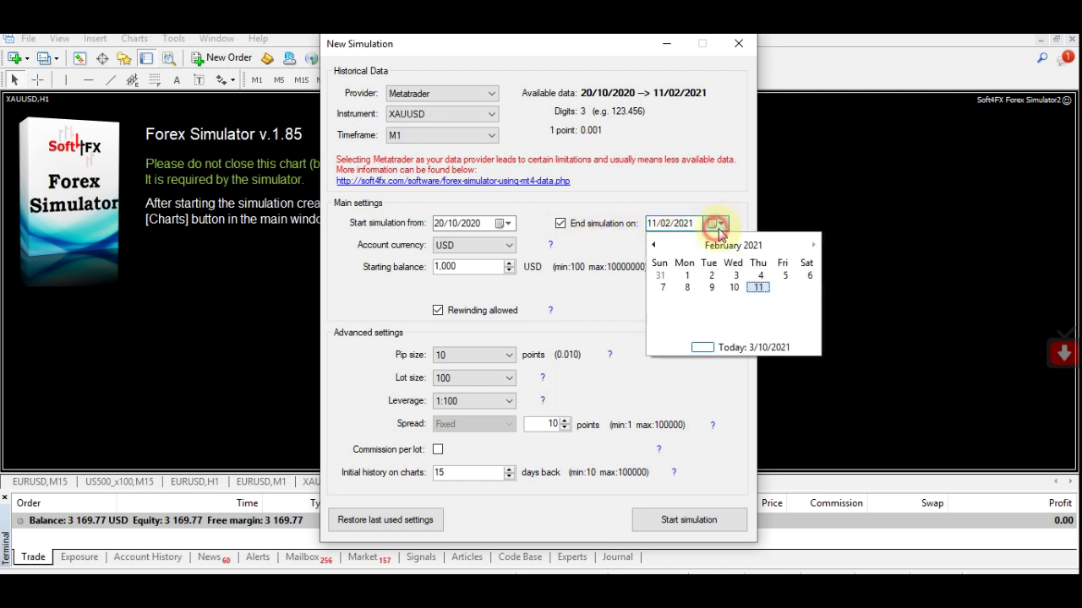
{"action": "left_click", "coordinate": [756, 288]}
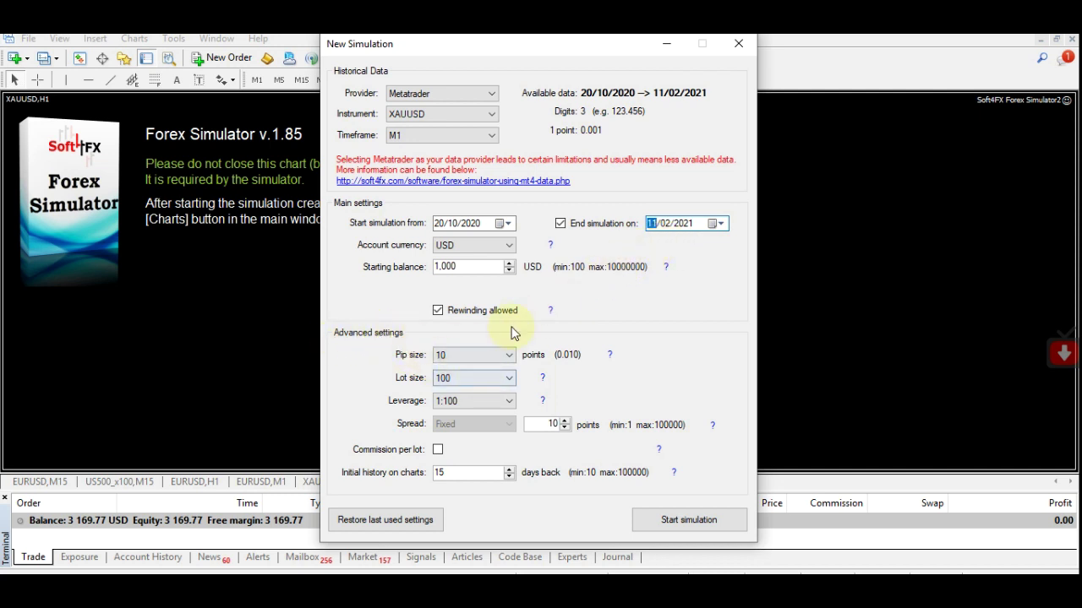
Set the lot size to 1, keeping the pip size at 10 points and the timeframe at M1.
{"action": "left_click", "coordinate": [512, 362]}
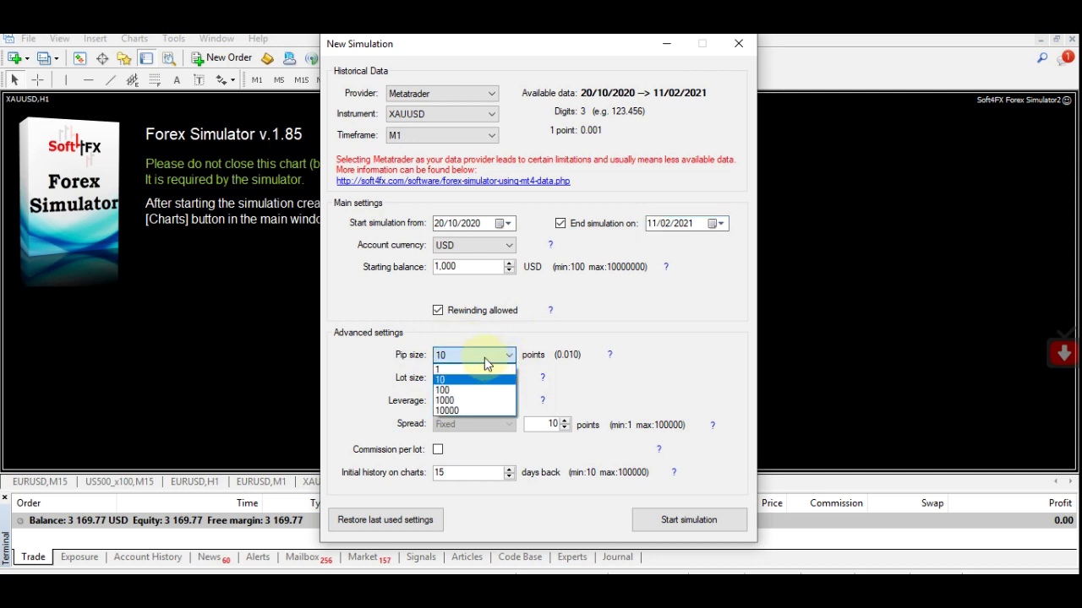
{"action": "left_click", "coordinate": [484, 360]}
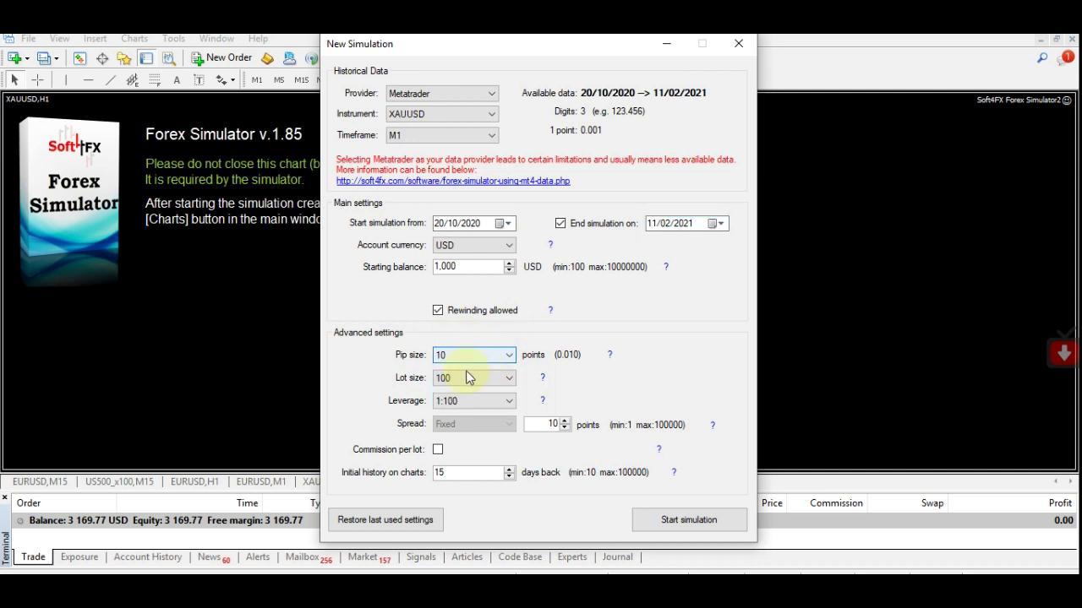
{"action": "left_click", "coordinate": [505, 384]}
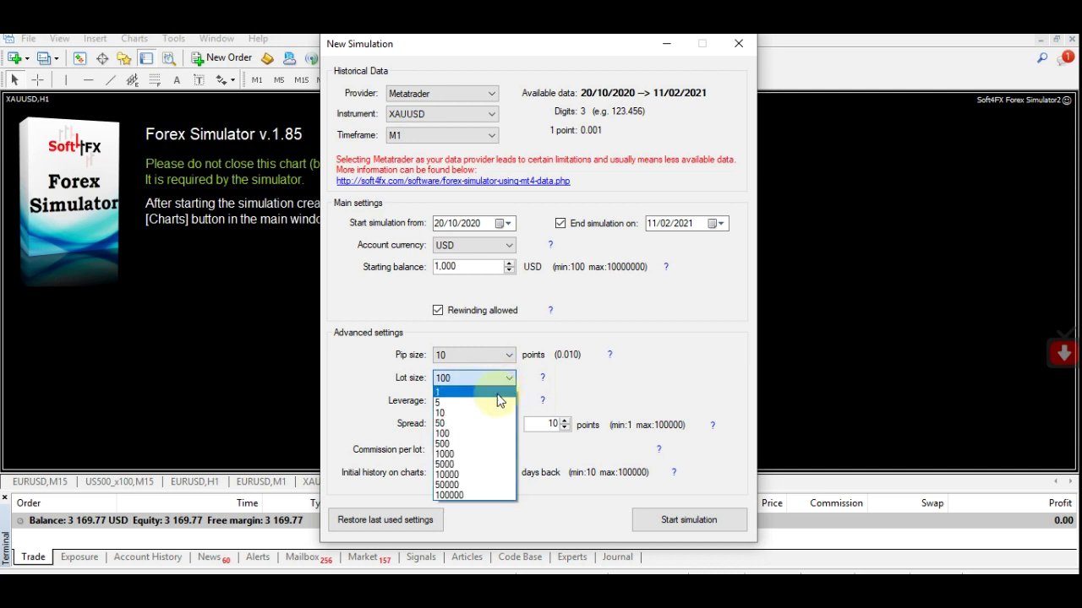
{"action": "left_click", "coordinate": [497, 393]}
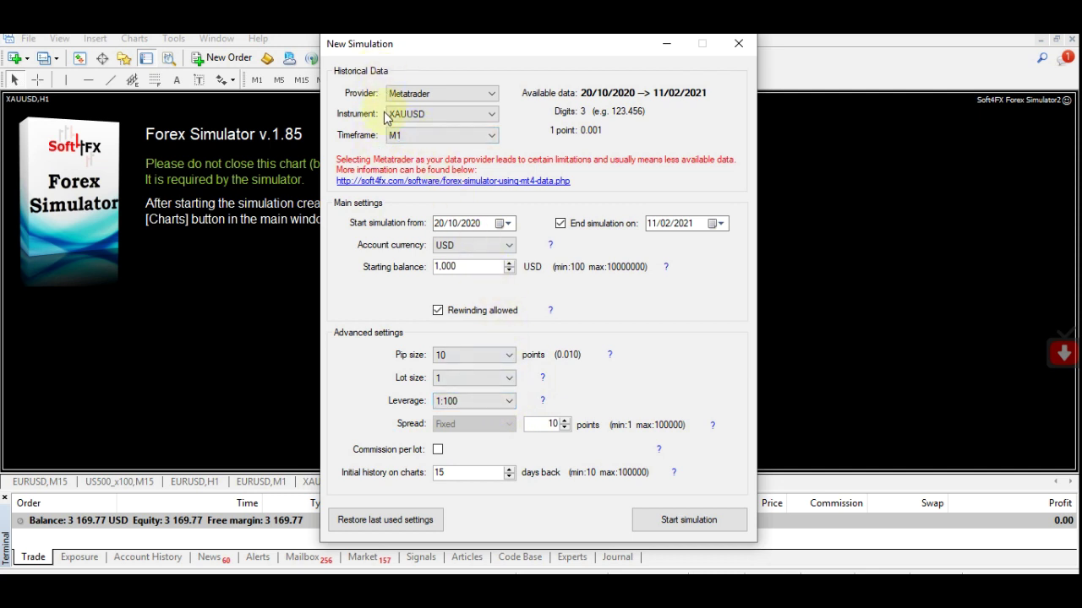
{"action": "left_click", "coordinate": [495, 132]}
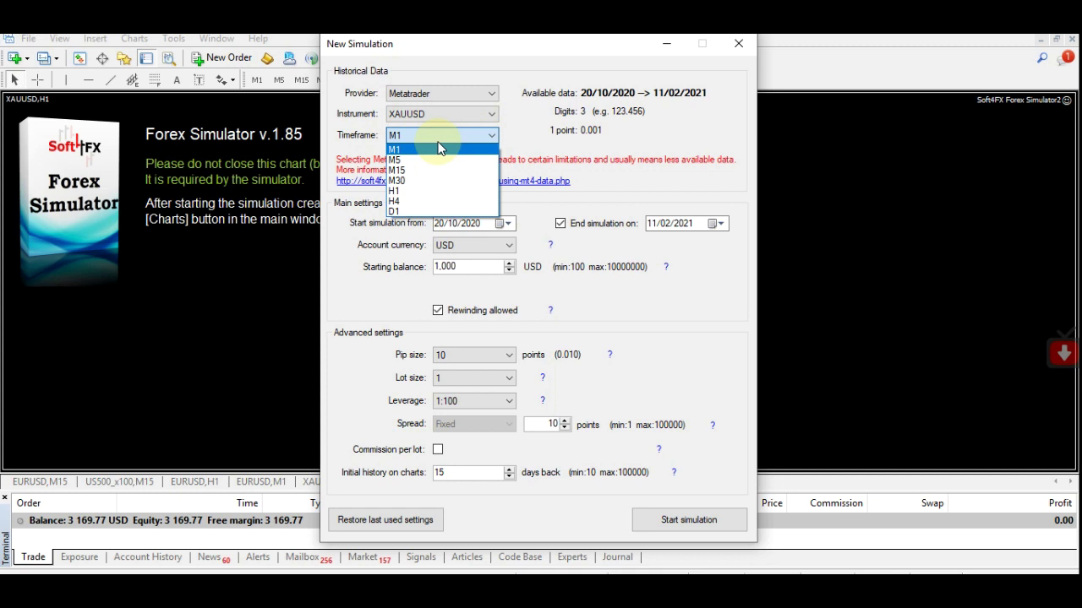
{"action": "left_click", "coordinate": [439, 149]}
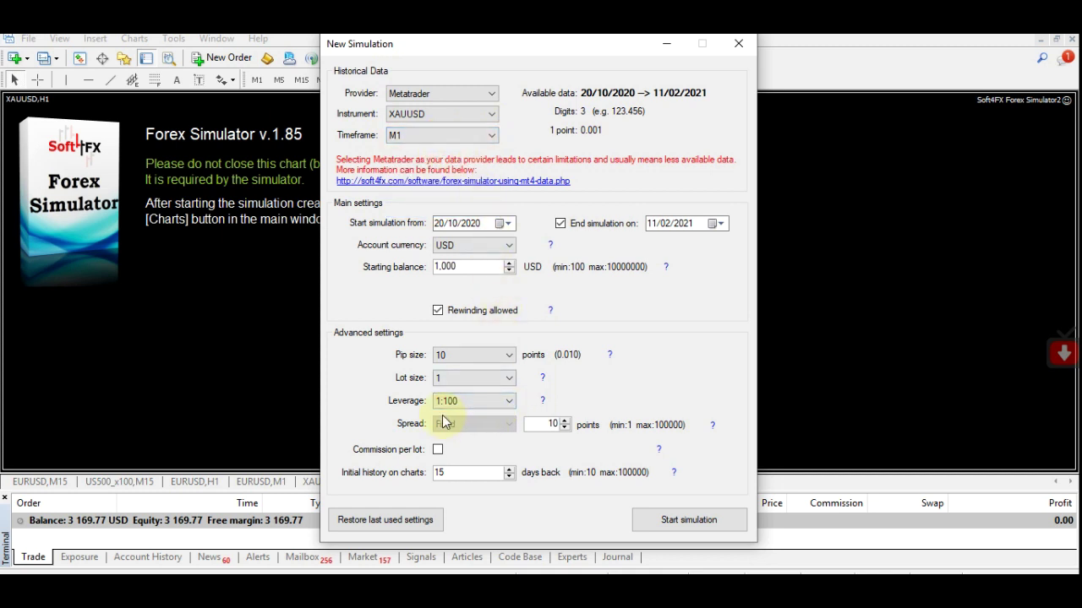
Raise the fixed spread to 20 points, keeping leverage at 1:100 and commission per lot disabled.
{"action": "left_click", "coordinate": [490, 401]}
{"action": "left_click", "coordinate": [493, 401]}
{"action": "left_click", "coordinate": [565, 421]}
{"action": "left_click", "coordinate": [566, 421]}
{"action": "left_click", "coordinate": [565, 421]}
{"action": "left_click", "coordinate": [565, 421]}
{"action": "left_click", "coordinate": [566, 421]}
{"action": "left_click", "coordinate": [565, 421]}
{"action": "left_click", "coordinate": [565, 421]}
{"action": "left_click", "coordinate": [566, 421]}
{"action": "left_click", "coordinate": [566, 421]}
{"action": "left_click", "coordinate": [438, 451]}
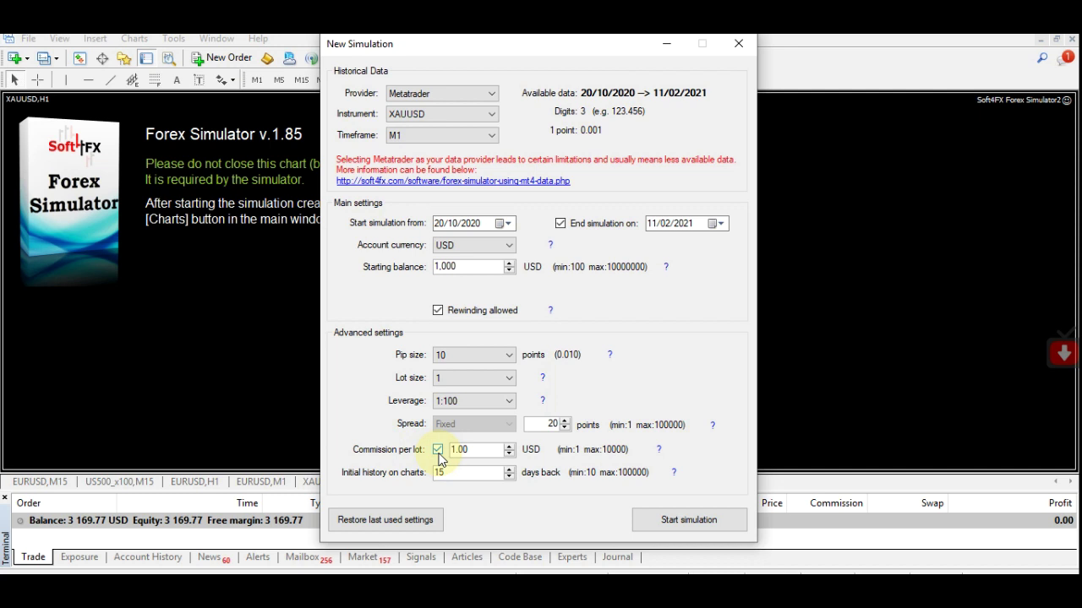
{"action": "left_click", "coordinate": [439, 454]}
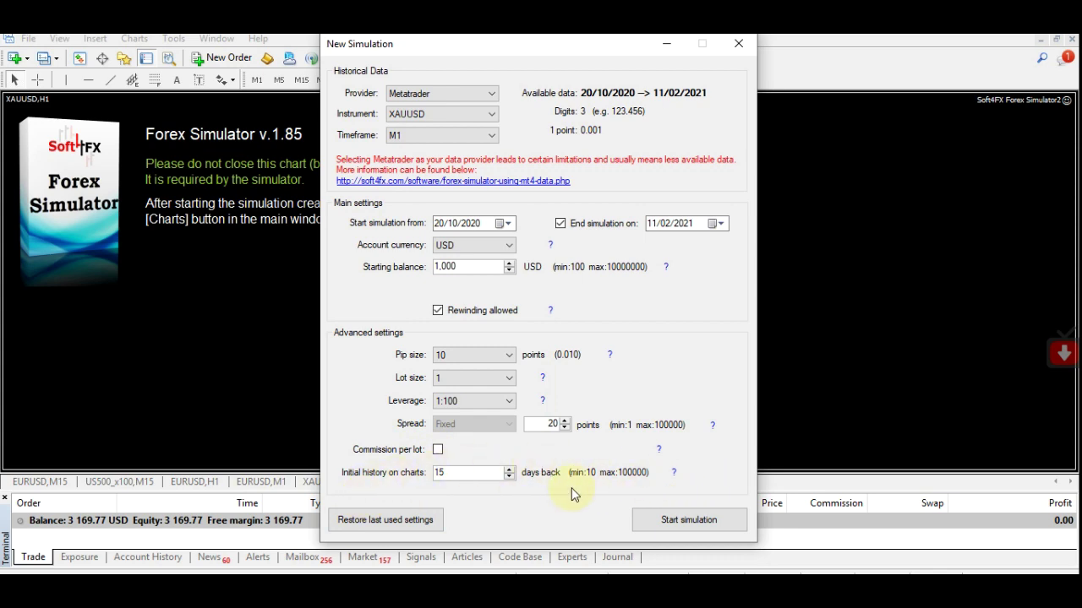
Start the XAUUSD simulation with ticks generated by All ticks (preserve volume), and move its control window aside.
{"action": "left_click", "coordinate": [681, 524]}
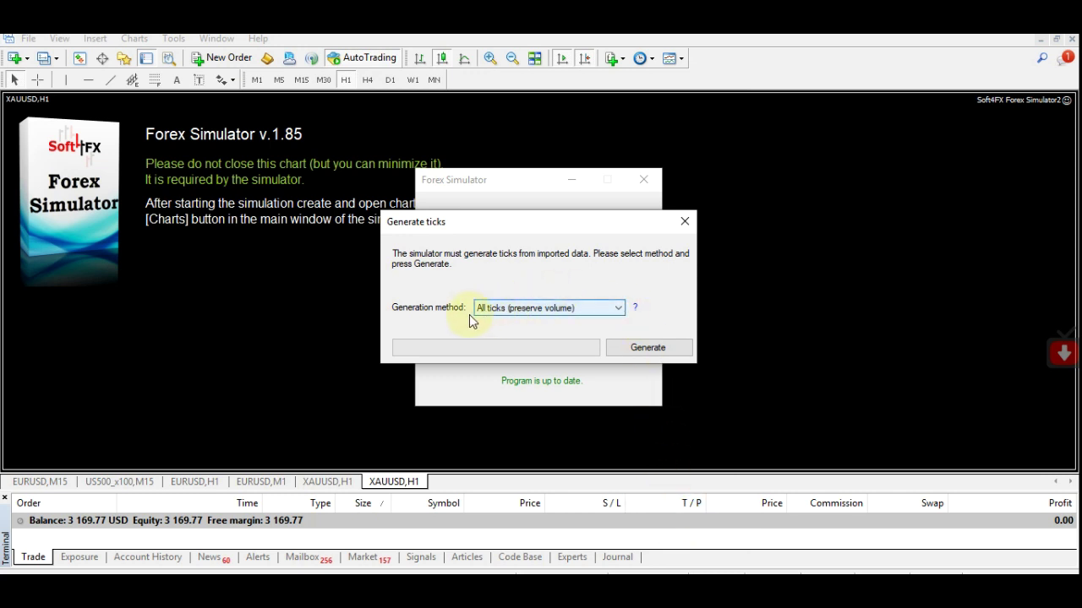
{"action": "left_click", "coordinate": [623, 310]}
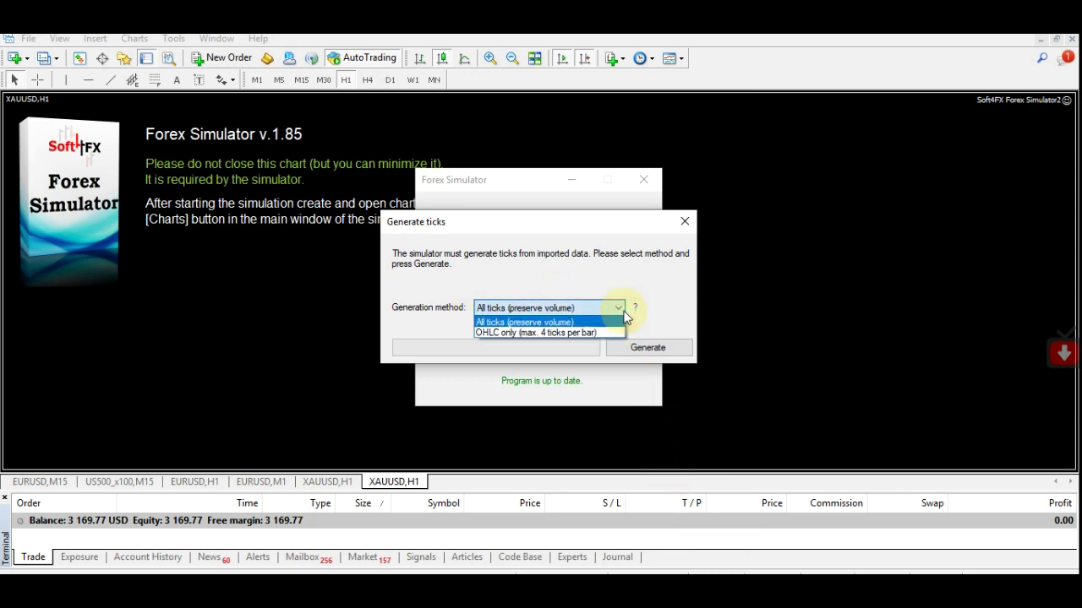
{"action": "left_click", "coordinate": [515, 324]}
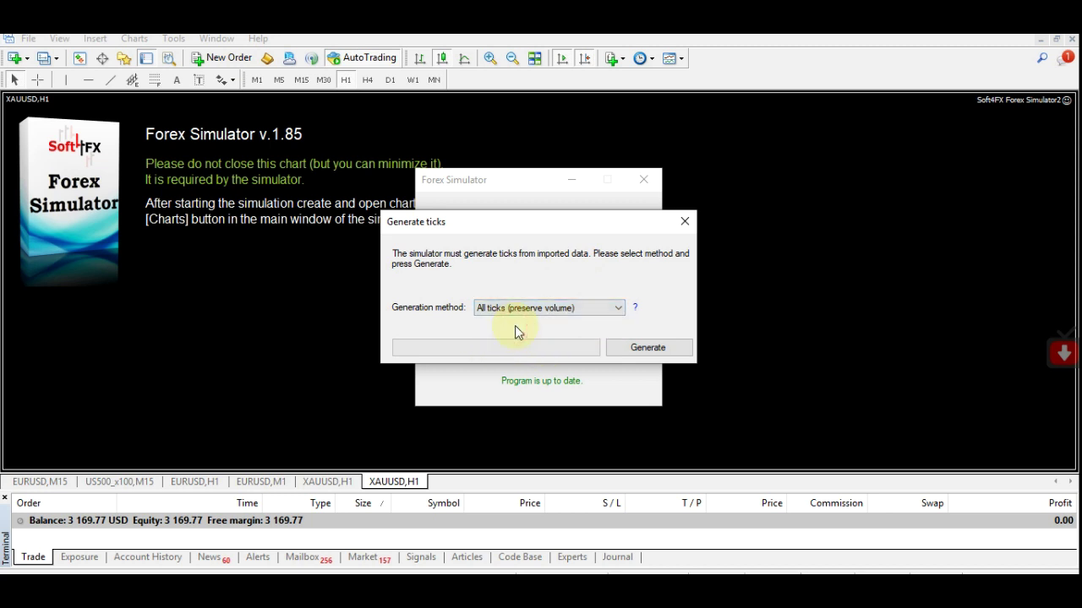
{"action": "left_click", "coordinate": [662, 355]}
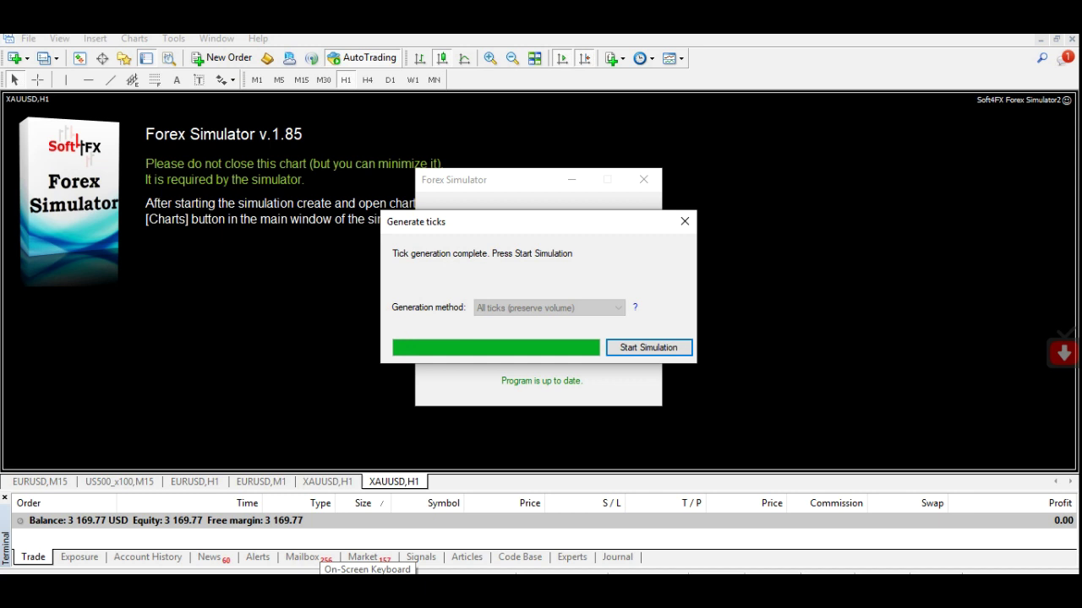
{"action": "left_click", "coordinate": [636, 352]}
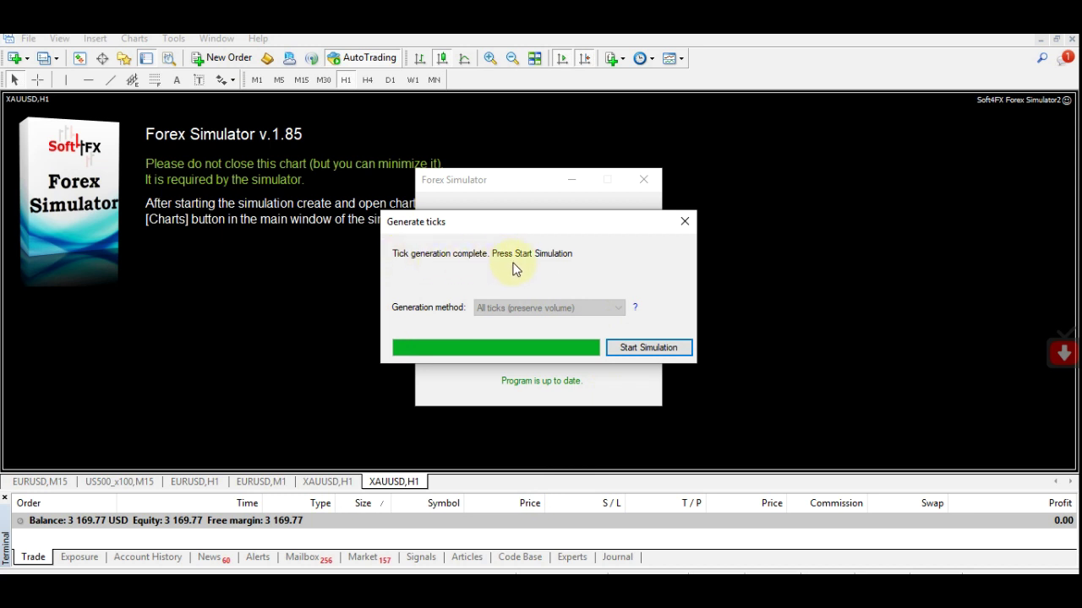
{"action": "left_click", "coordinate": [648, 348]}
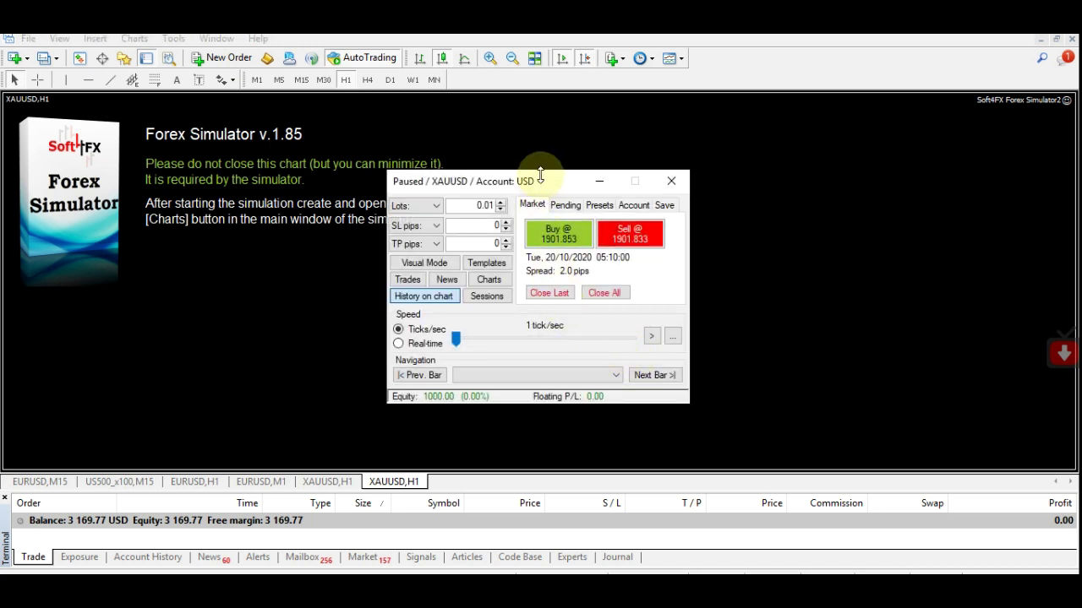
{"action": "left_click_drag", "start_coordinate": [539, 184], "coordinate": [208, 127]}
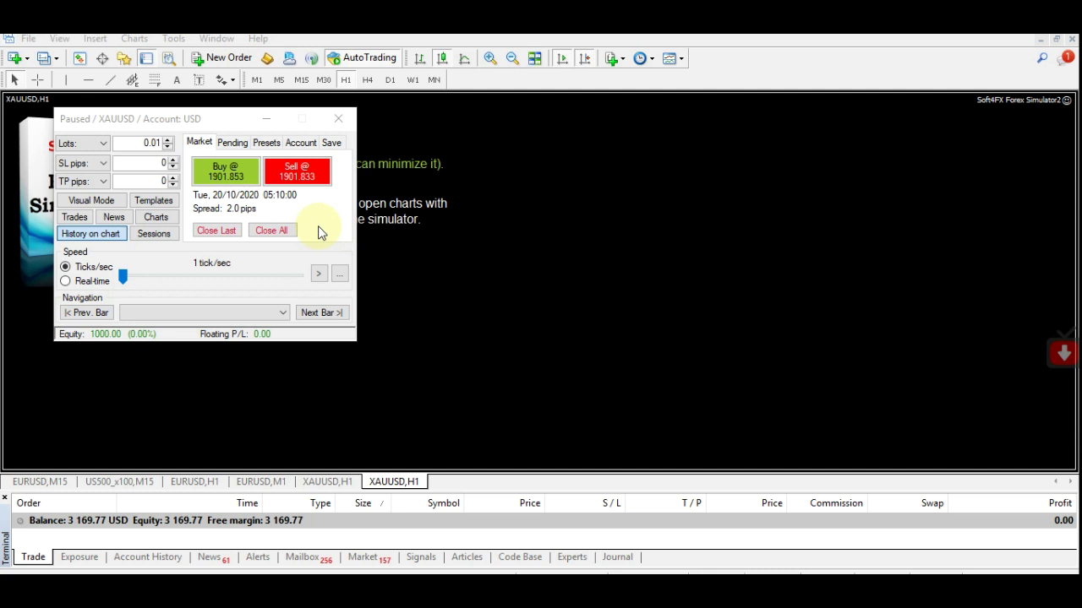
Close the running XAUUSD simulation and begin a new one with Metatrader as provider and AUDUSD as instrument.
{"action": "left_click", "coordinate": [334, 124]}
{"action": "left_click", "coordinate": [555, 355]}
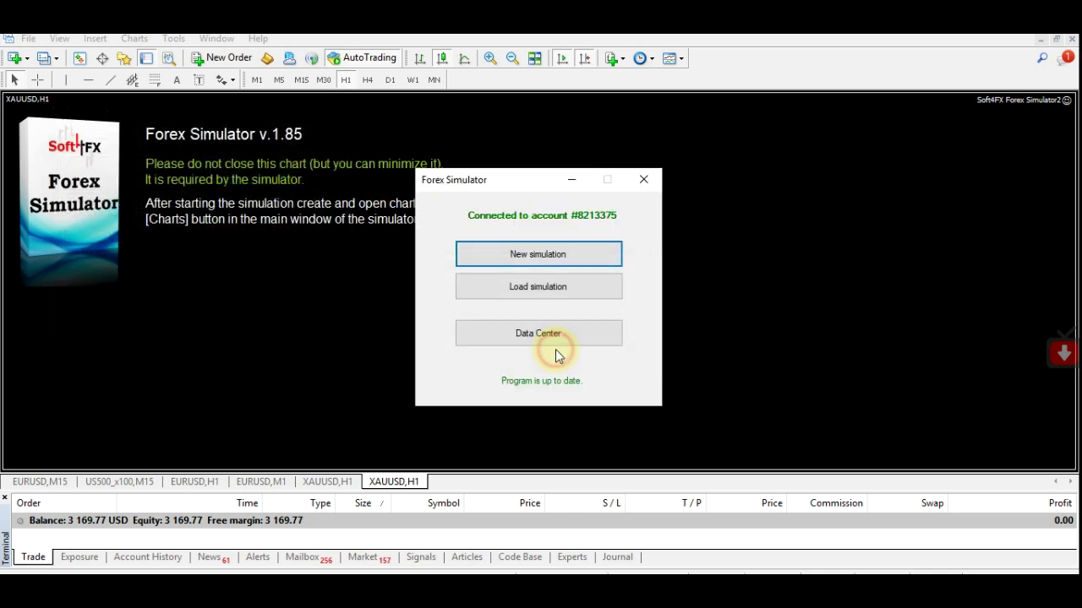
{"action": "left_click", "coordinate": [541, 255]}
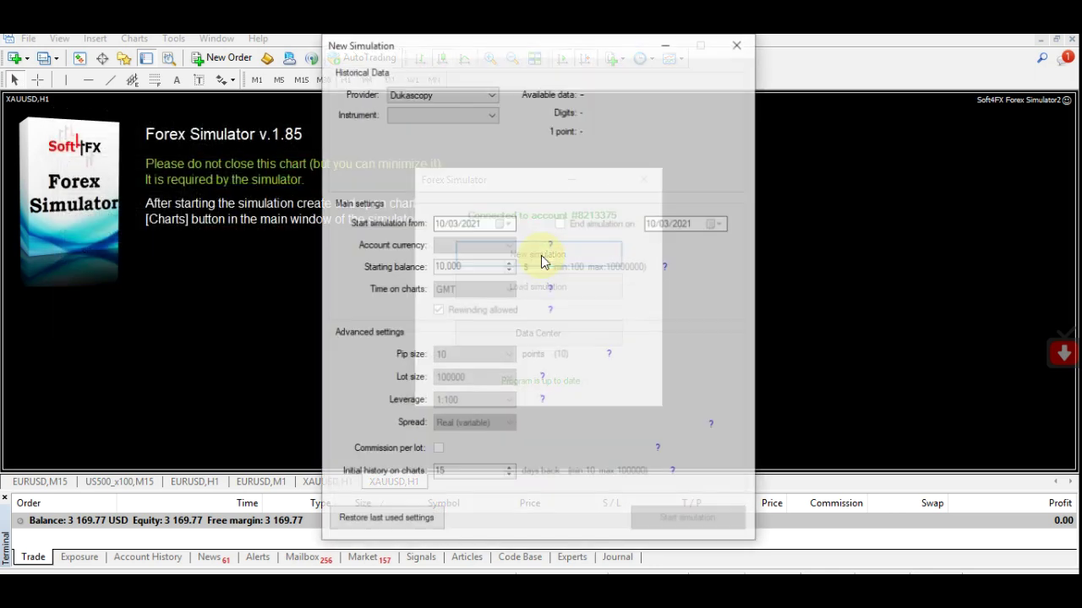
{"action": "left_click", "coordinate": [492, 95]}
{"action": "left_click", "coordinate": [448, 127]}
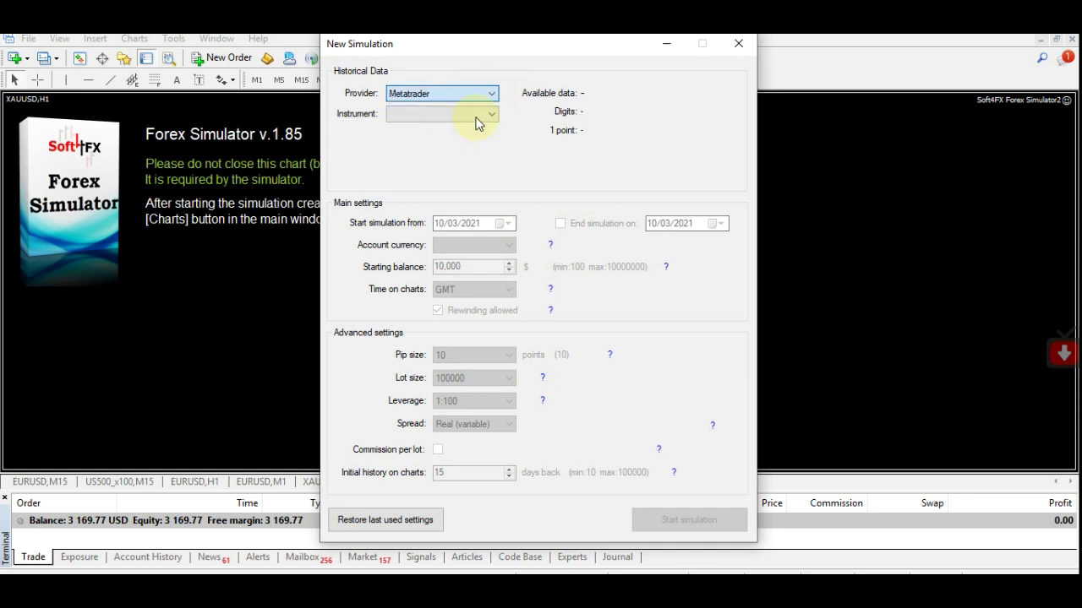
{"action": "left_click", "coordinate": [477, 117]}
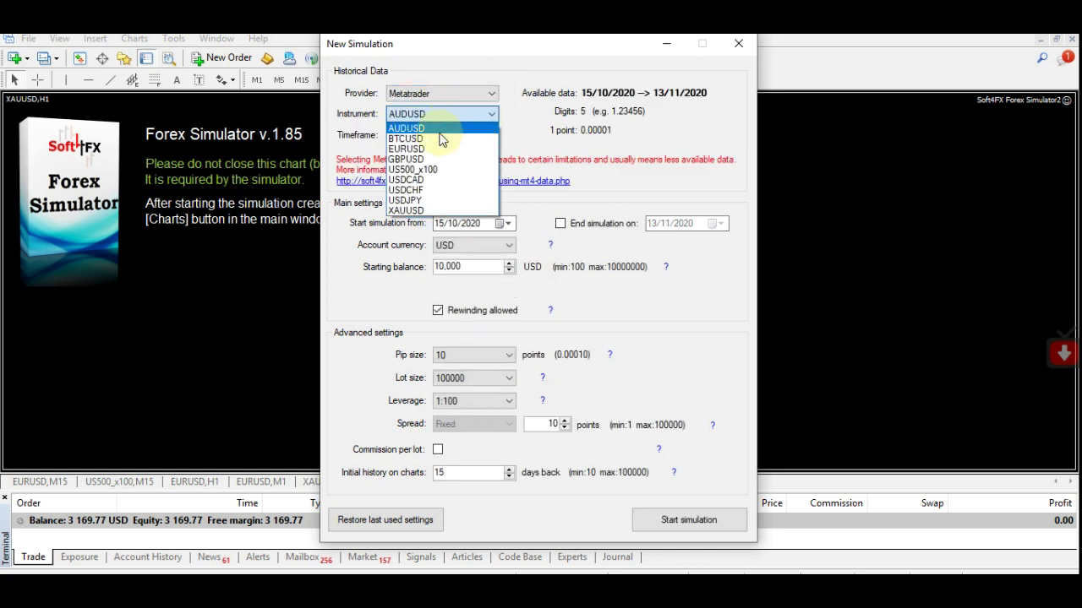
{"action": "left_click", "coordinate": [444, 128]}
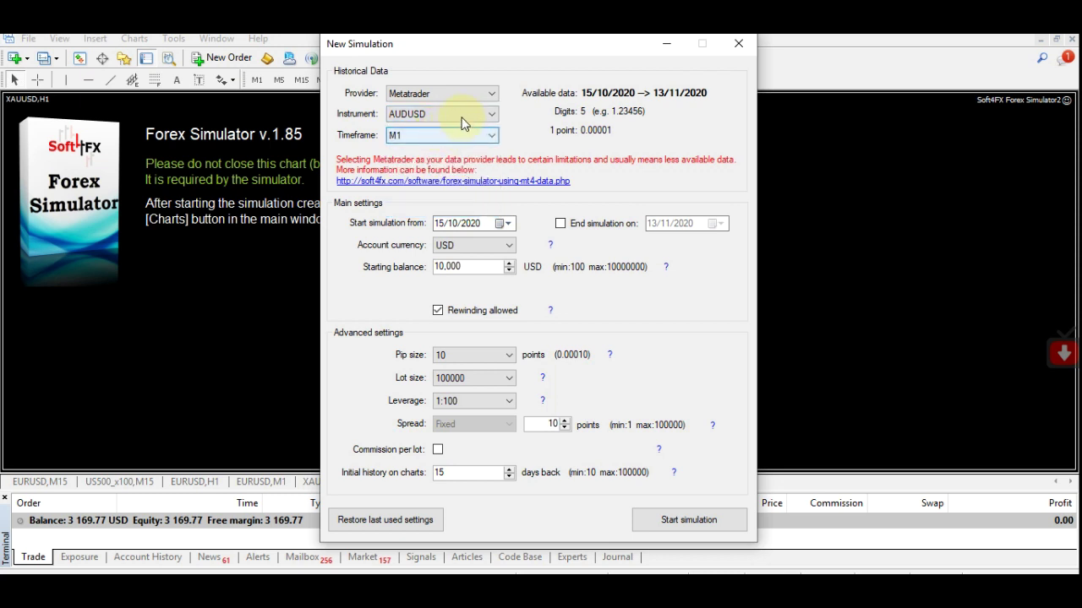
Set the new simulation's instrument to EURUSD and its timeframe to H1.
{"action": "left_click", "coordinate": [465, 115]}
{"action": "left_click", "coordinate": [444, 147]}
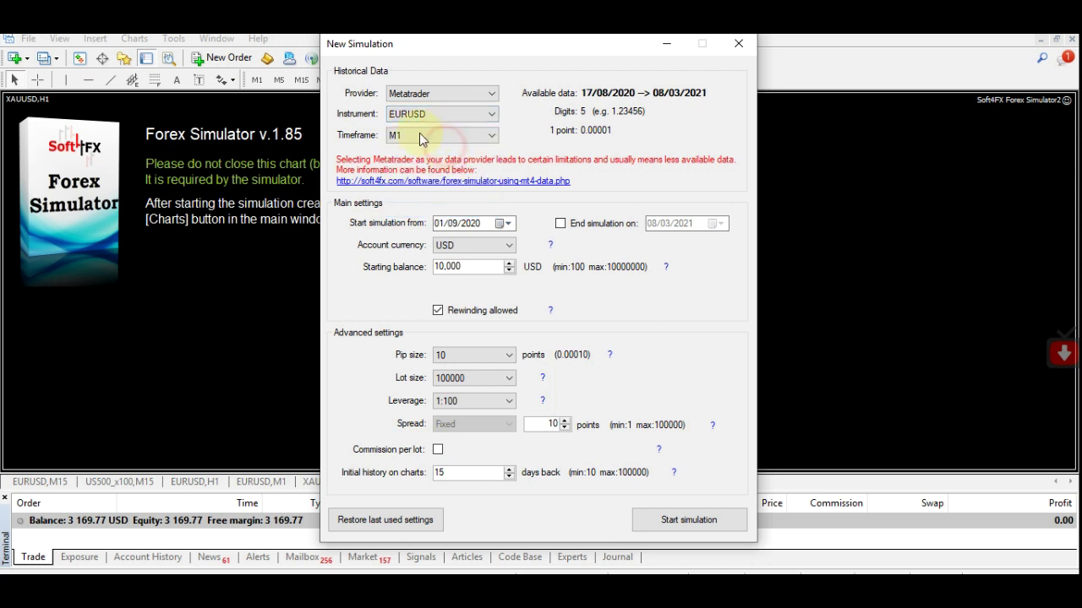
{"action": "left_click", "coordinate": [478, 139]}
{"action": "left_click", "coordinate": [427, 191]}
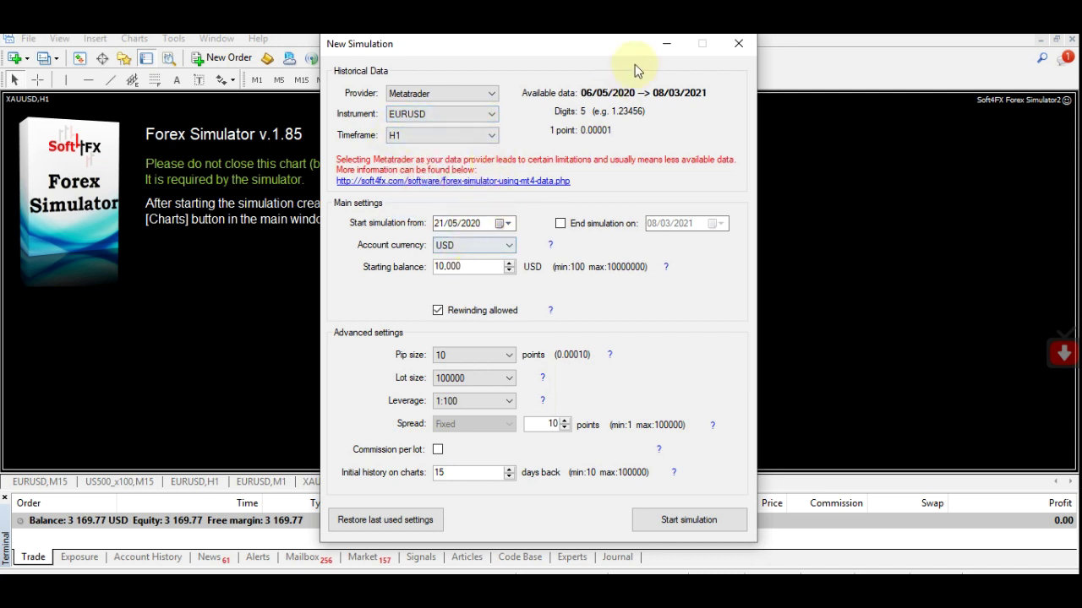
Compare the available EURUSD data ranges for the M1 and H1 timeframes, leaving H1 selected.
{"action": "left_click", "coordinate": [497, 142]}
{"action": "left_click", "coordinate": [449, 146]}
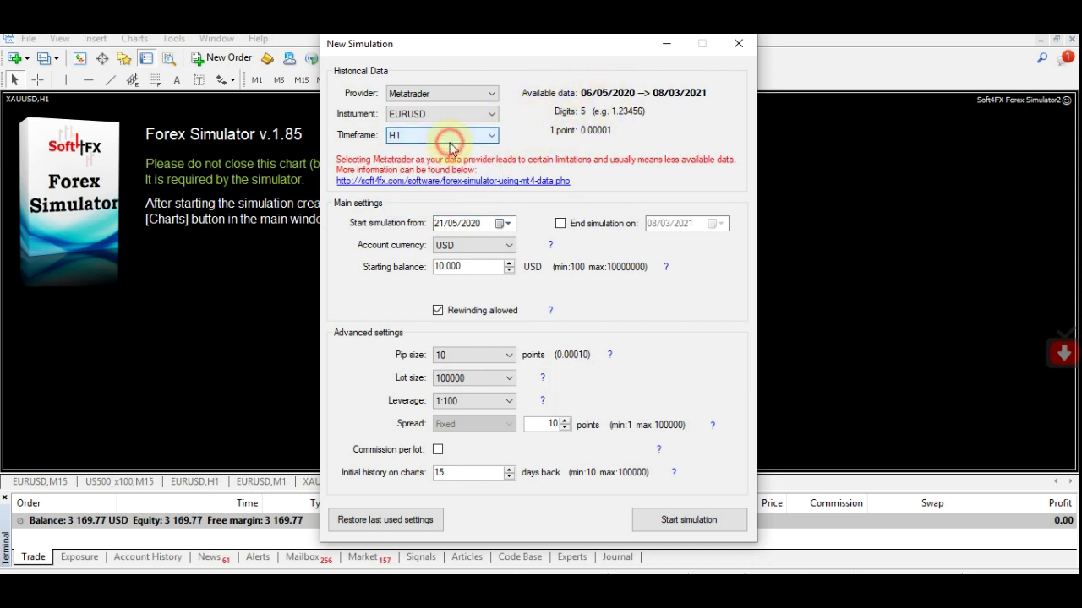
{"action": "left_click", "coordinate": [471, 138]}
{"action": "left_click", "coordinate": [465, 148]}
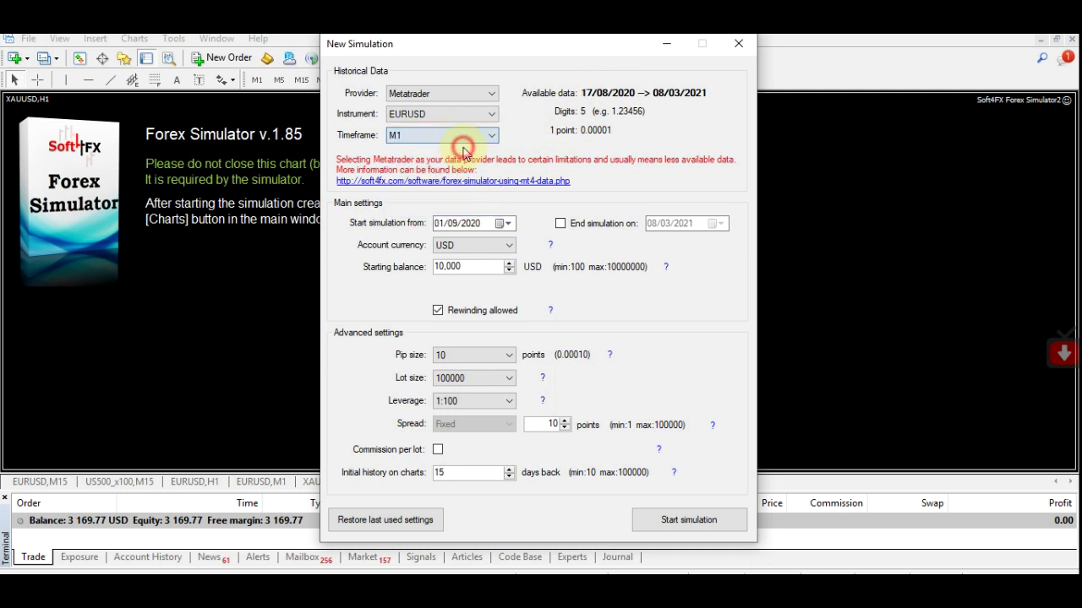
{"action": "left_click", "coordinate": [491, 138]}
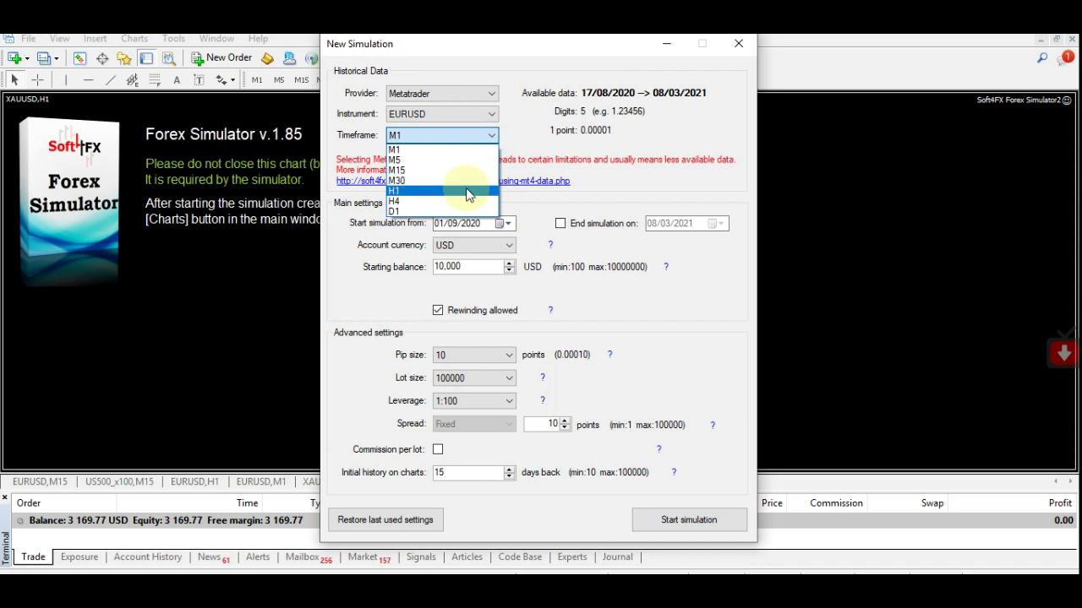
{"action": "left_click", "coordinate": [463, 191]}
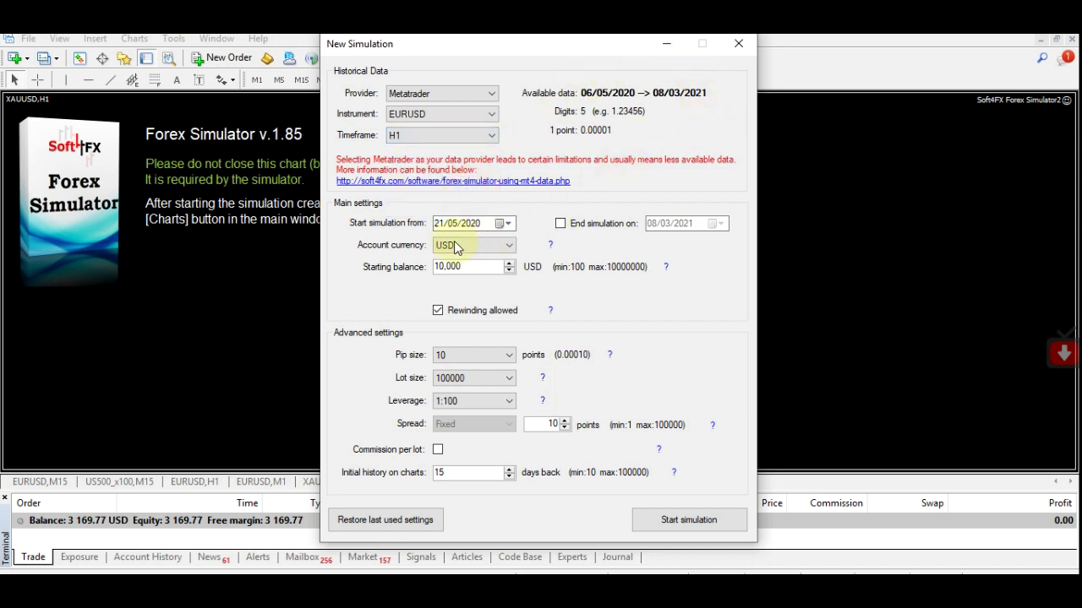
Set the simulation start date to 06/05/2020 and enable the end date of 08/03/2021.
{"action": "left_click", "coordinate": [504, 223]}
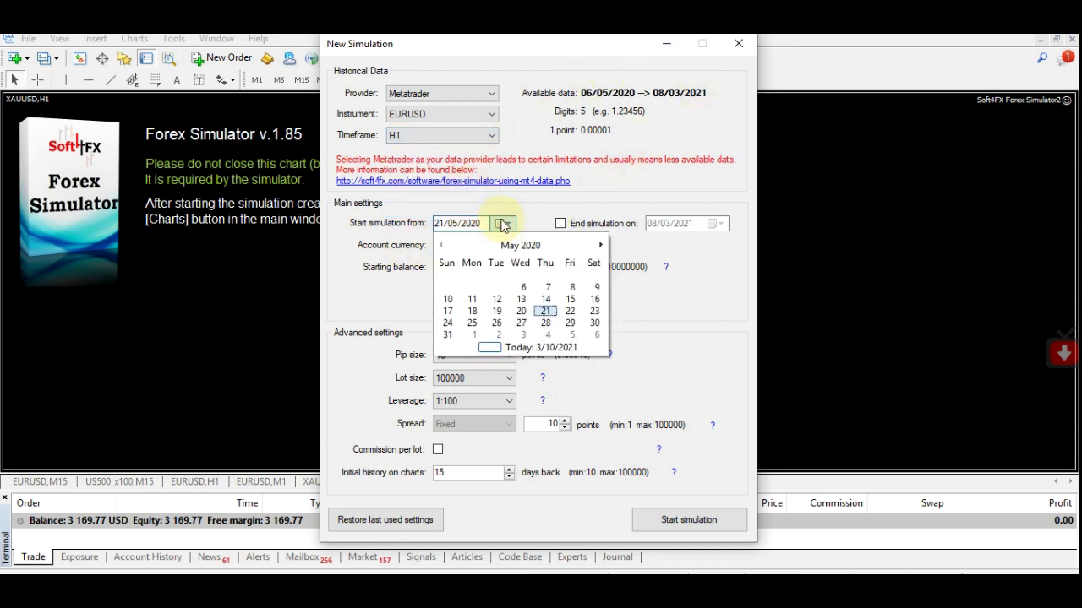
{"action": "left_click", "coordinate": [522, 286]}
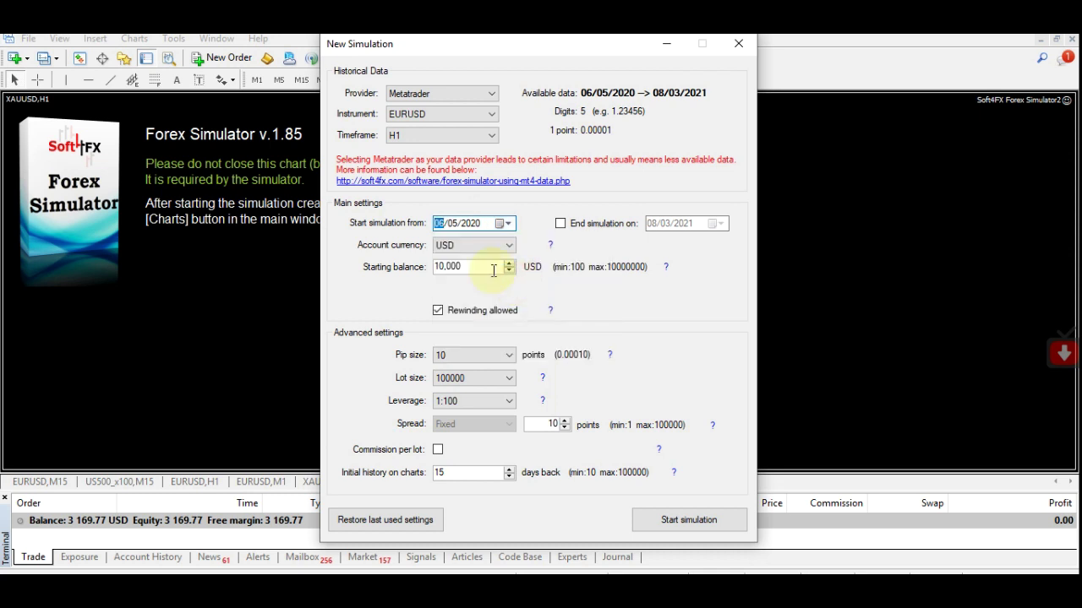
{"action": "left_click", "coordinate": [560, 223]}
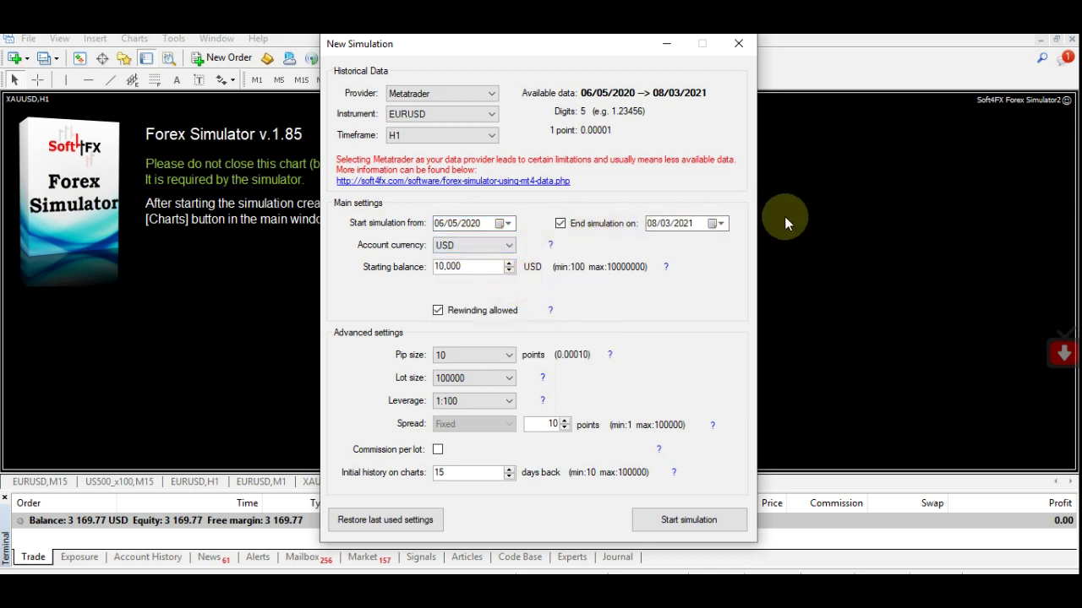
Change the initial history days on charts and start the EURUSD simulation with ticks generated by All ticks (preserve volume).
{"action": "left_click", "coordinate": [453, 472]}
{"action": "key", "text": "BackSpace"}
{"action": "type", "text": "3"}
{"action": "left_click", "coordinate": [689, 520]}
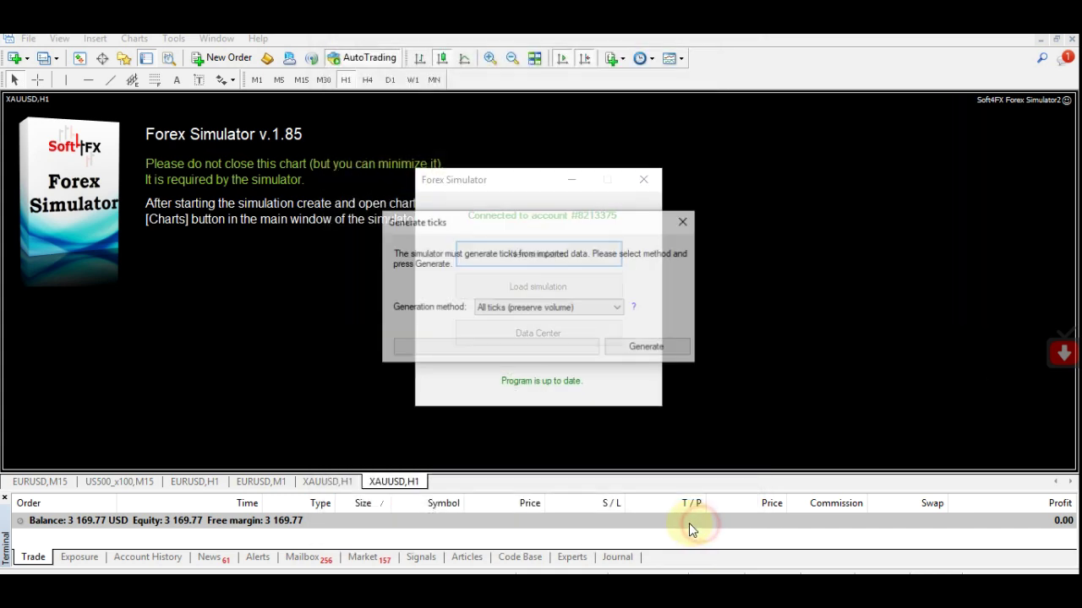
{"action": "left_click", "coordinate": [642, 349]}
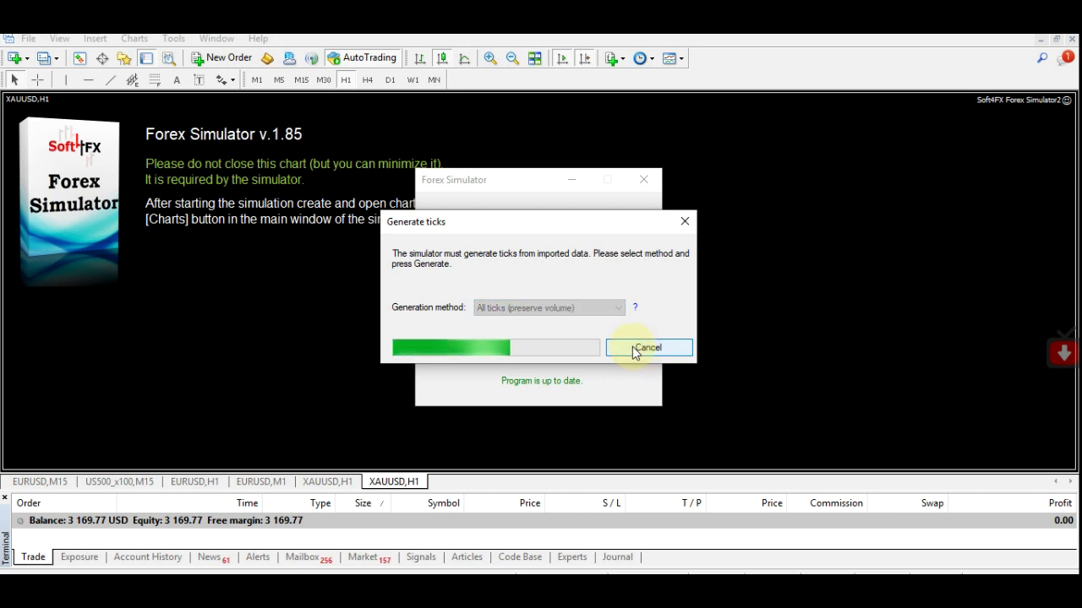
{"action": "left_click", "coordinate": [633, 349]}
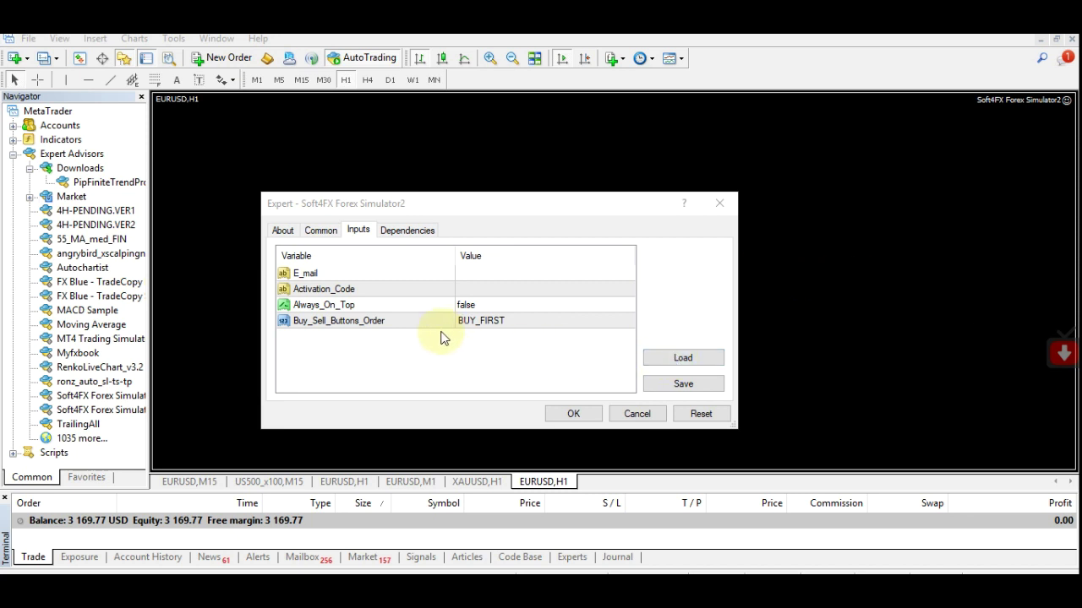
Load the Activation.set preset to fill in the simulator's e-mail and activation code, and apply the expert's inputs to the EURUSD H1 chart.
{"action": "left_click", "coordinate": [678, 358]}
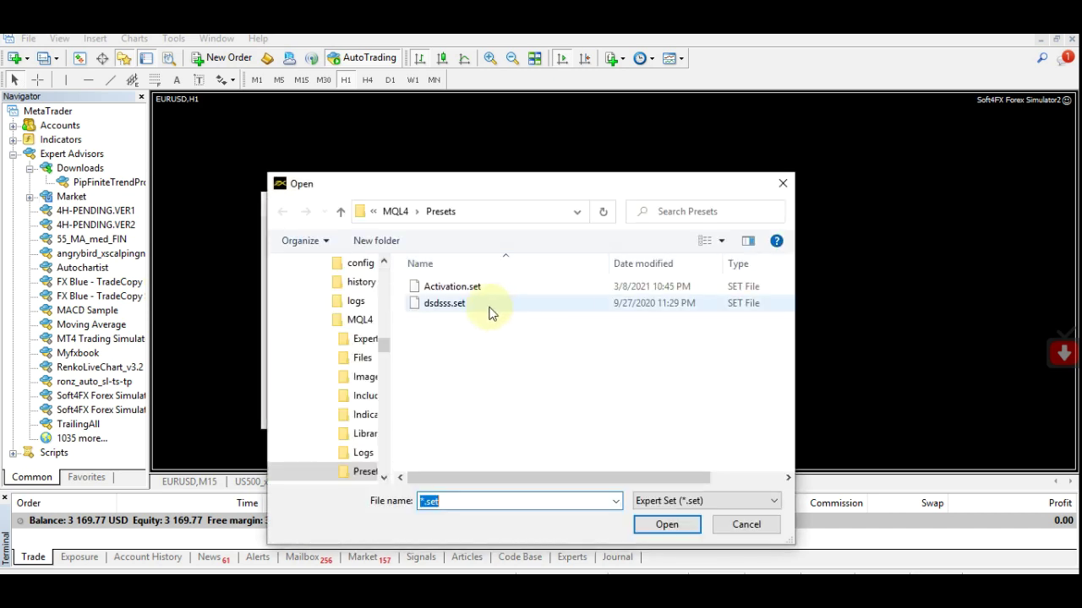
{"action": "double_click", "coordinate": [461, 288]}
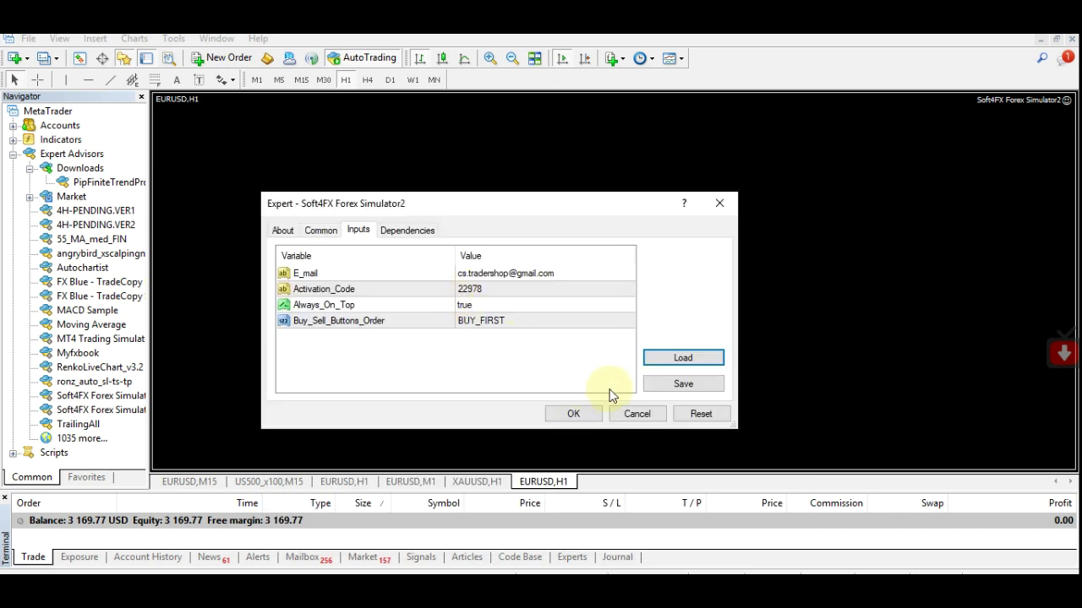
{"action": "left_click", "coordinate": [591, 414]}
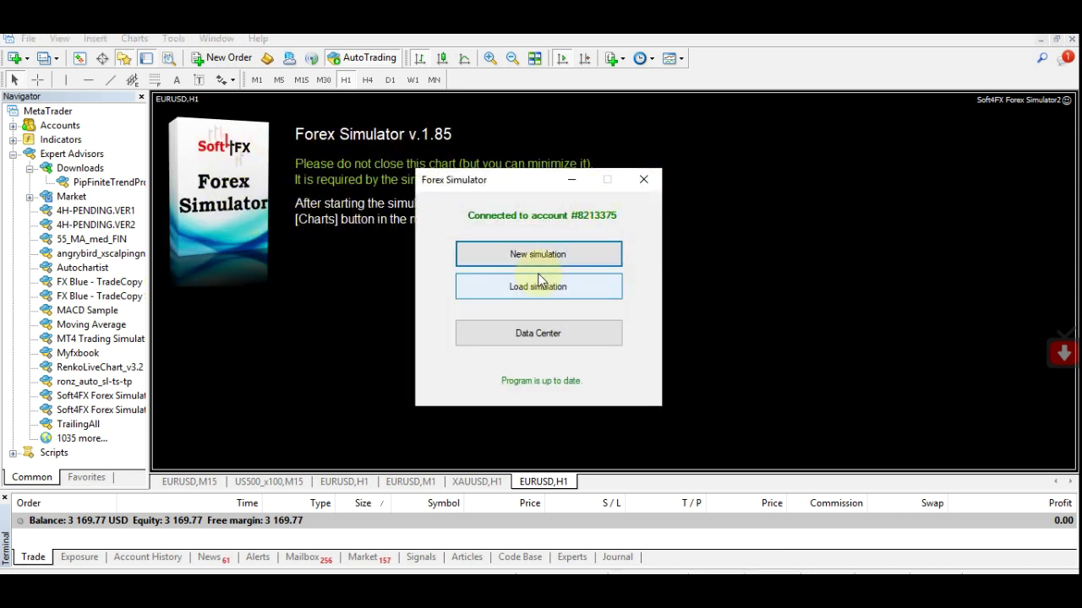
Begin a new simulation with Metatrader as provider and XAUUSD as instrument, and enable the end date of 11/02/2021.
{"action": "left_click", "coordinate": [529, 260]}
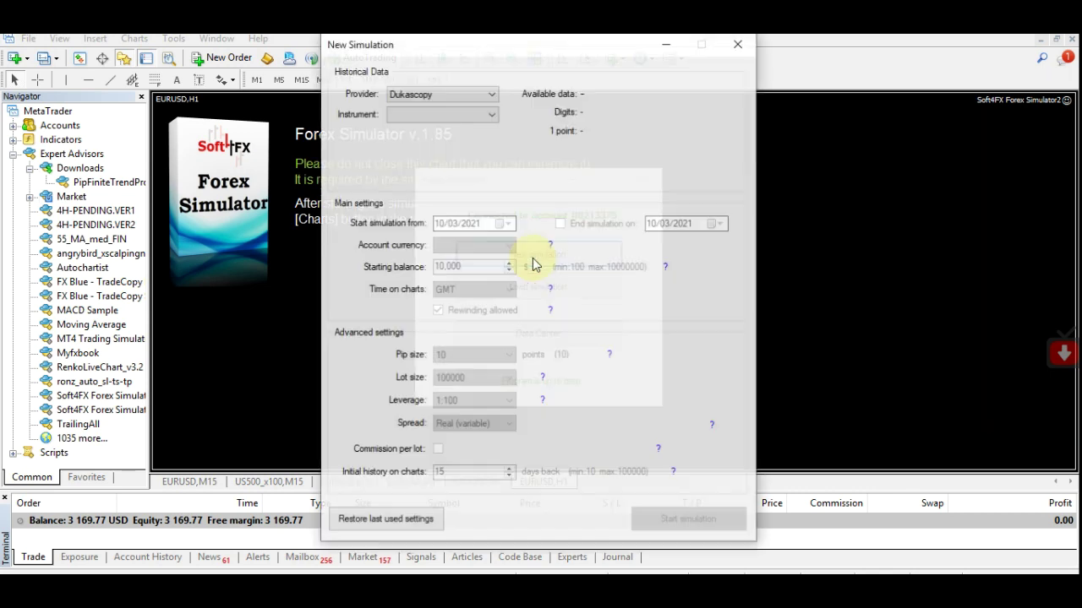
{"action": "left_click", "coordinate": [487, 94]}
{"action": "left_click", "coordinate": [475, 129]}
{"action": "left_click", "coordinate": [494, 115]}
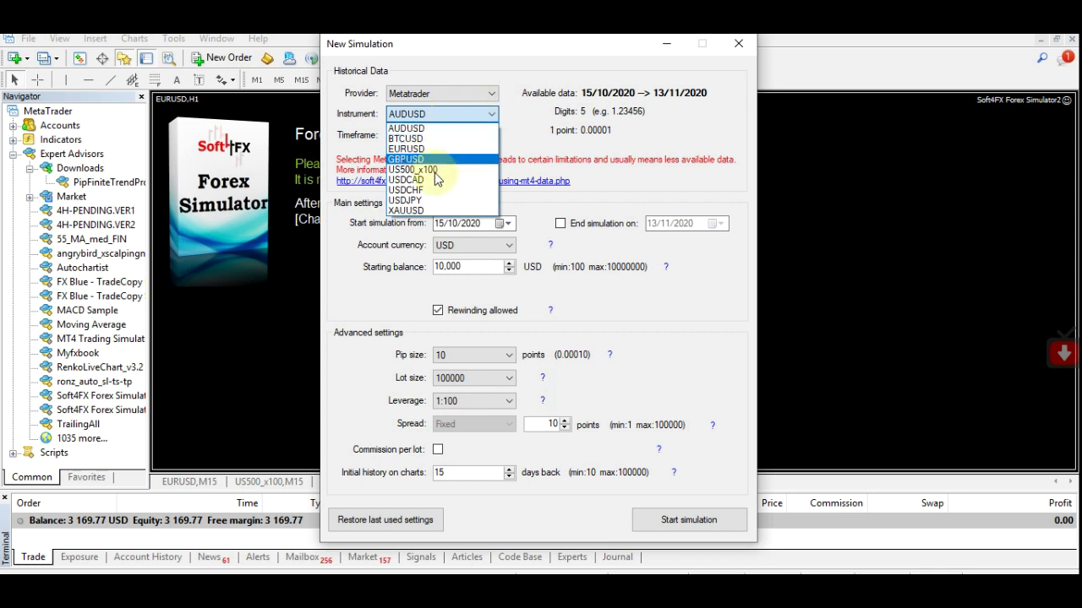
{"action": "left_click", "coordinate": [432, 198]}
{"action": "left_click", "coordinate": [441, 115]}
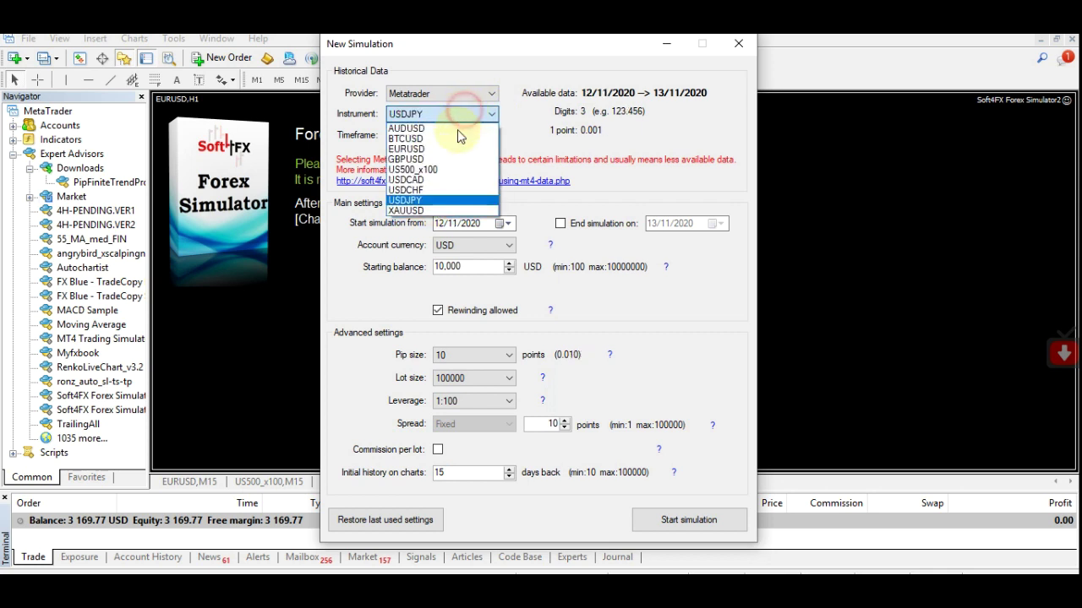
{"action": "left_click", "coordinate": [426, 213]}
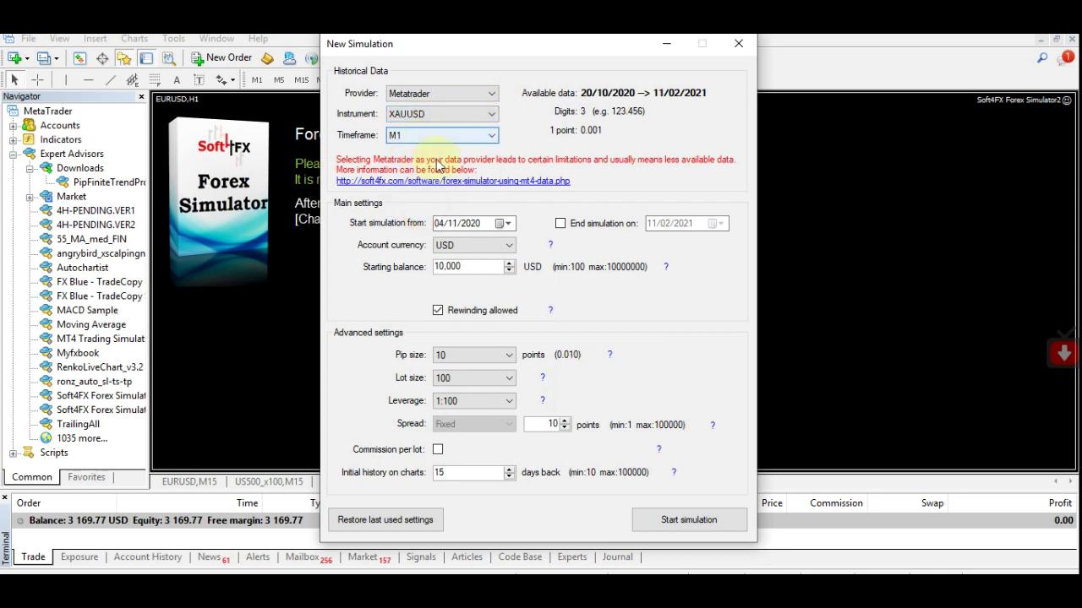
{"action": "left_click", "coordinate": [557, 224]}
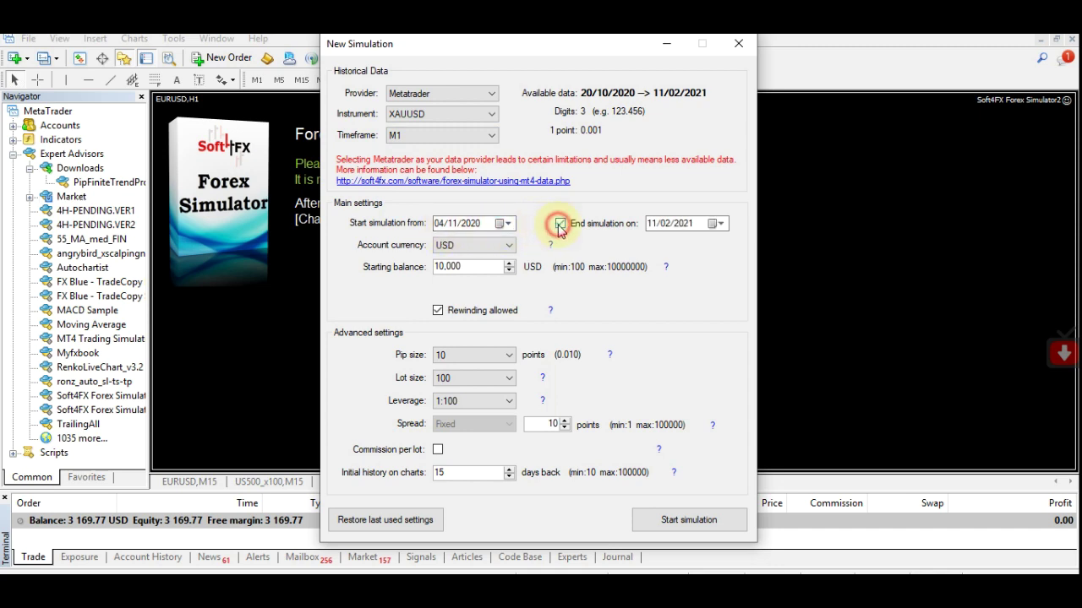
Generate ticks with All ticks (preserve volume), start the XAUUSD simulation and move its control window off the simulator's instructions.
{"action": "left_click", "coordinate": [686, 517]}
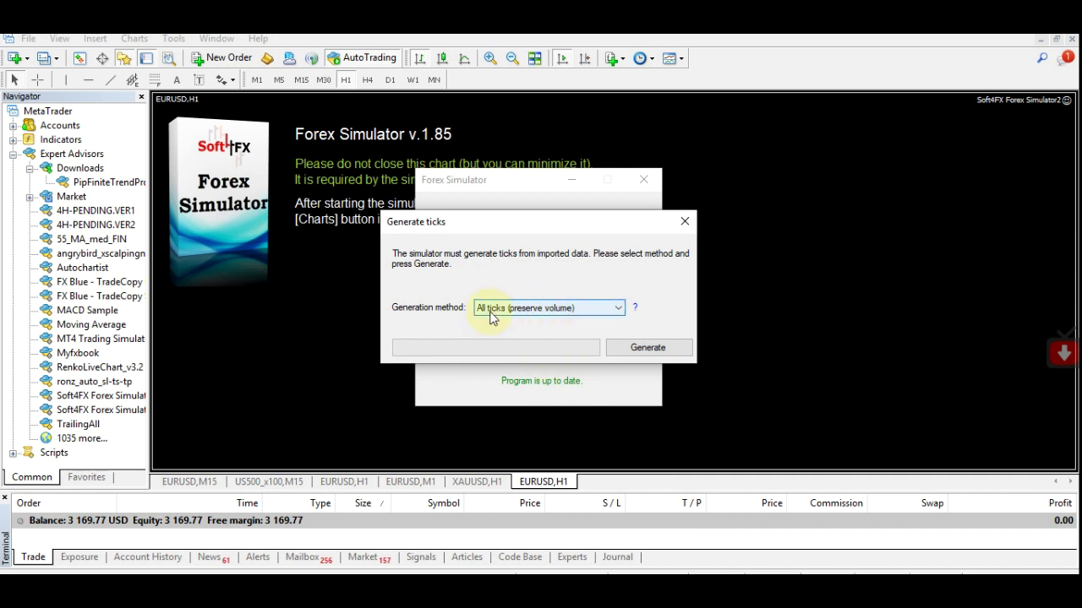
{"action": "left_click", "coordinate": [630, 348]}
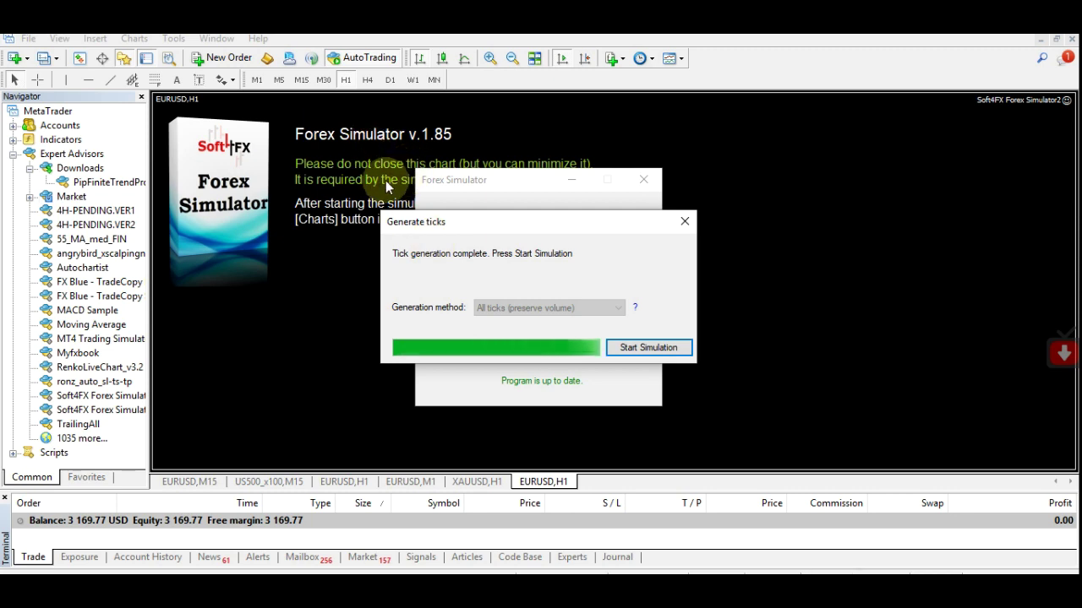
{"action": "left_click", "coordinate": [628, 350]}
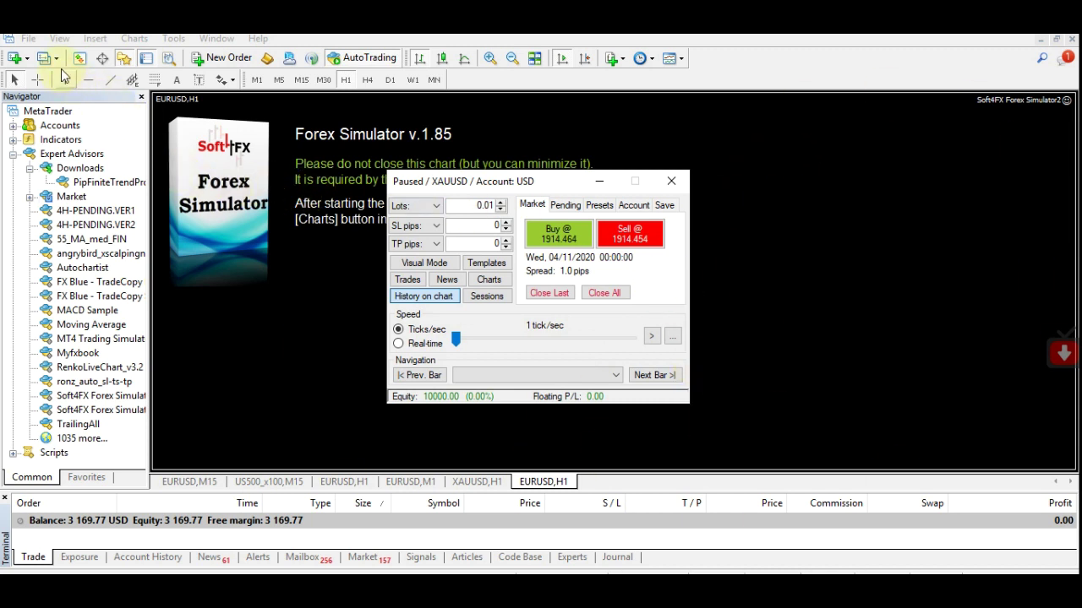
{"action": "left_click", "coordinate": [27, 39]}
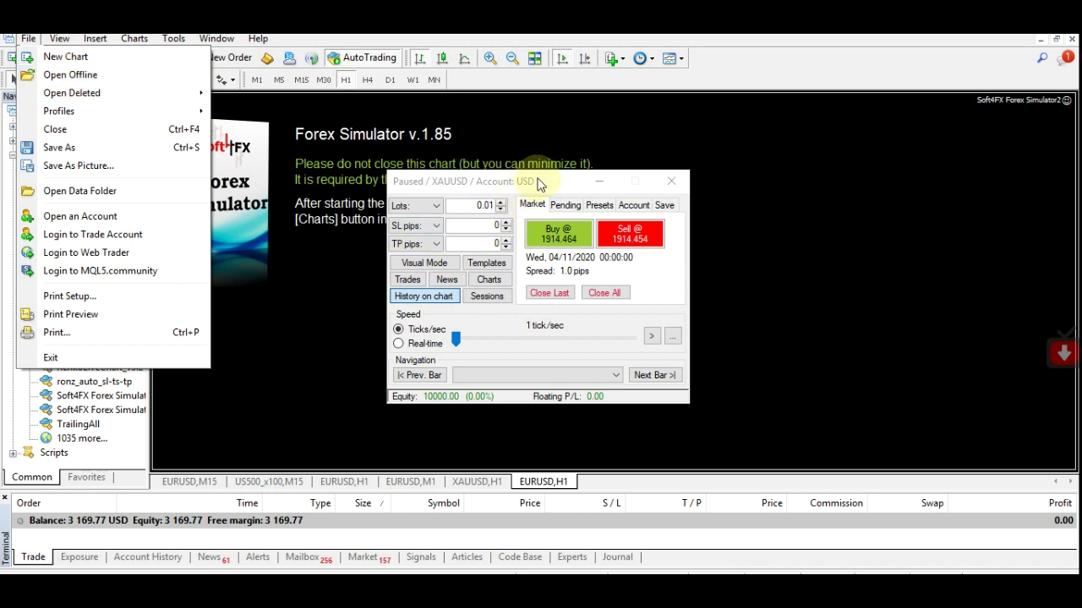
{"action": "left_click_drag", "start_coordinate": [542, 186], "coordinate": [721, 210]}
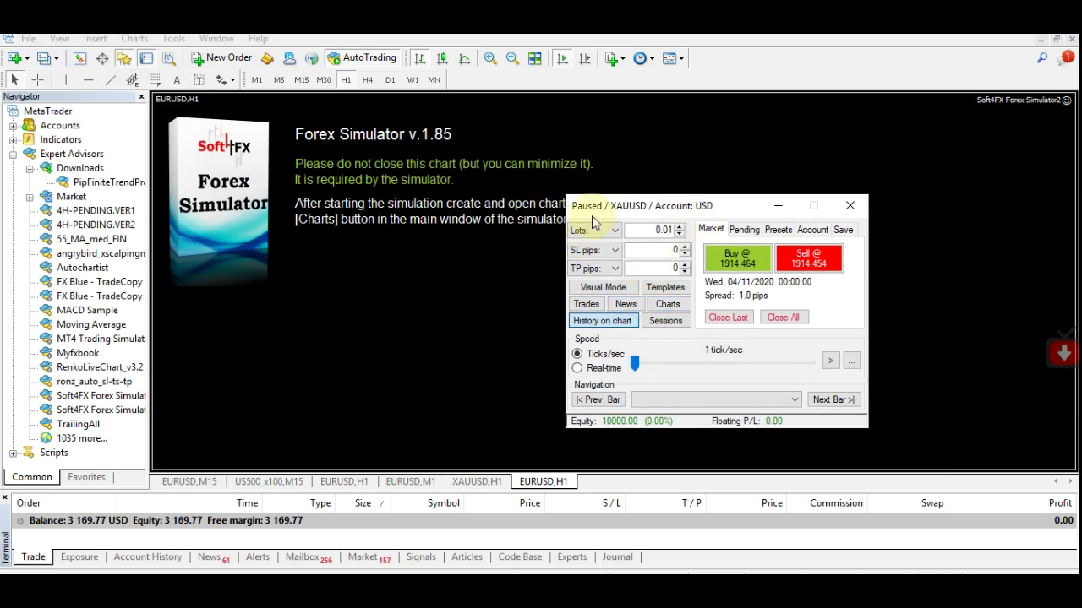
Add a standard M1 chart with 10000 bars to the XAUUSD simulation and open it.
{"action": "left_click", "coordinate": [670, 306]}
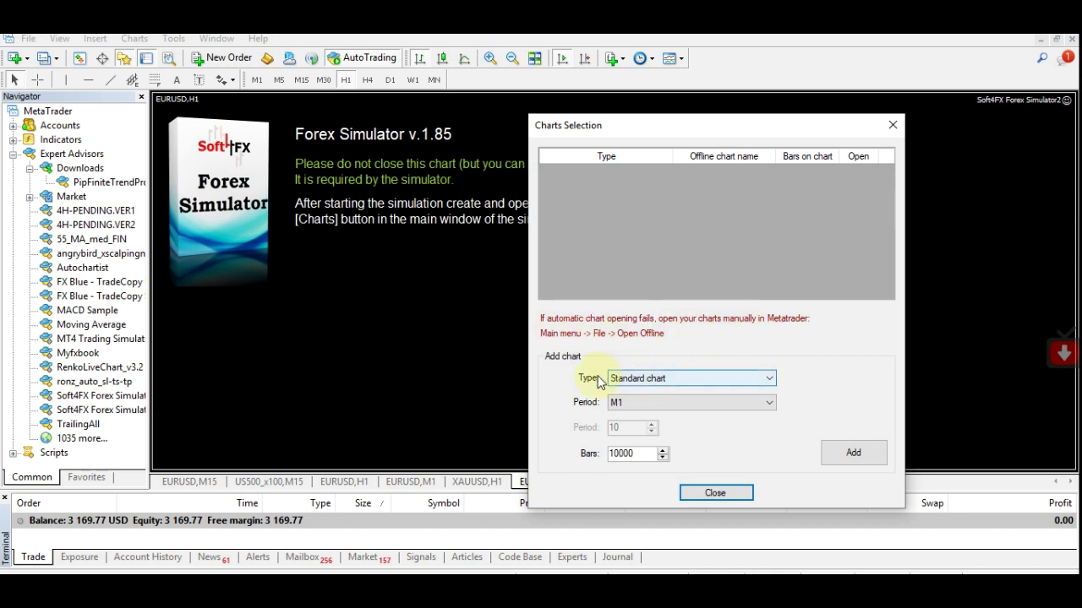
{"action": "left_click", "coordinate": [733, 381]}
{"action": "left_click", "coordinate": [681, 393]}
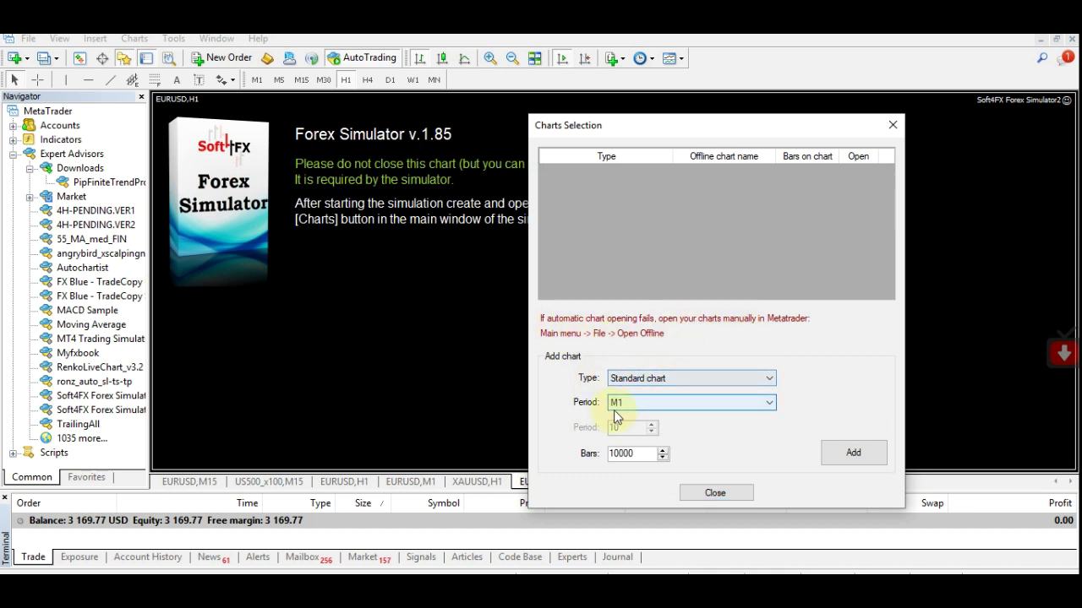
{"action": "left_click", "coordinate": [751, 403]}
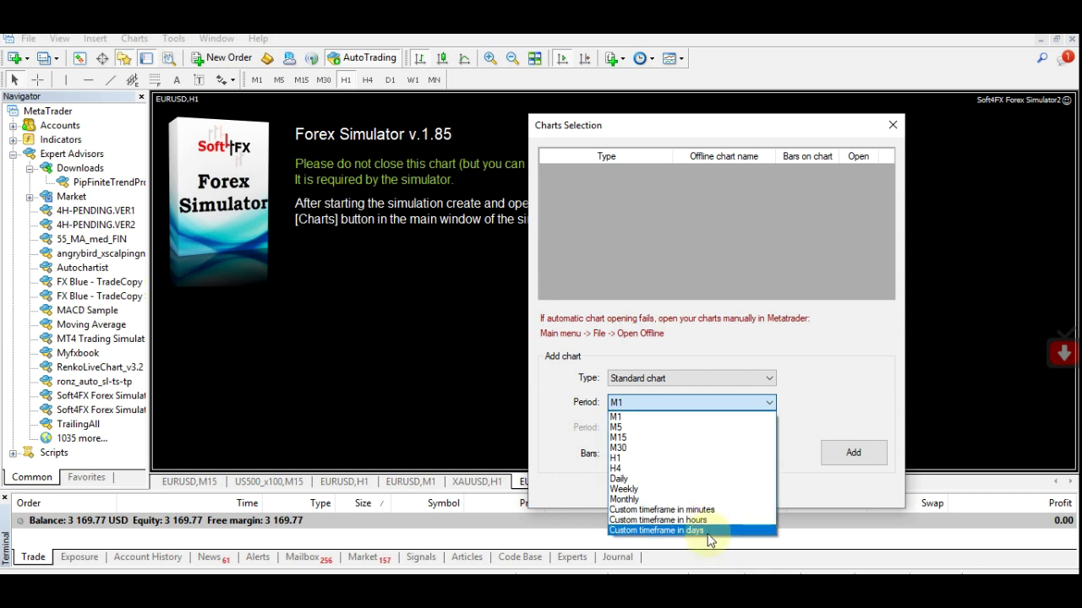
{"action": "left_click", "coordinate": [688, 417]}
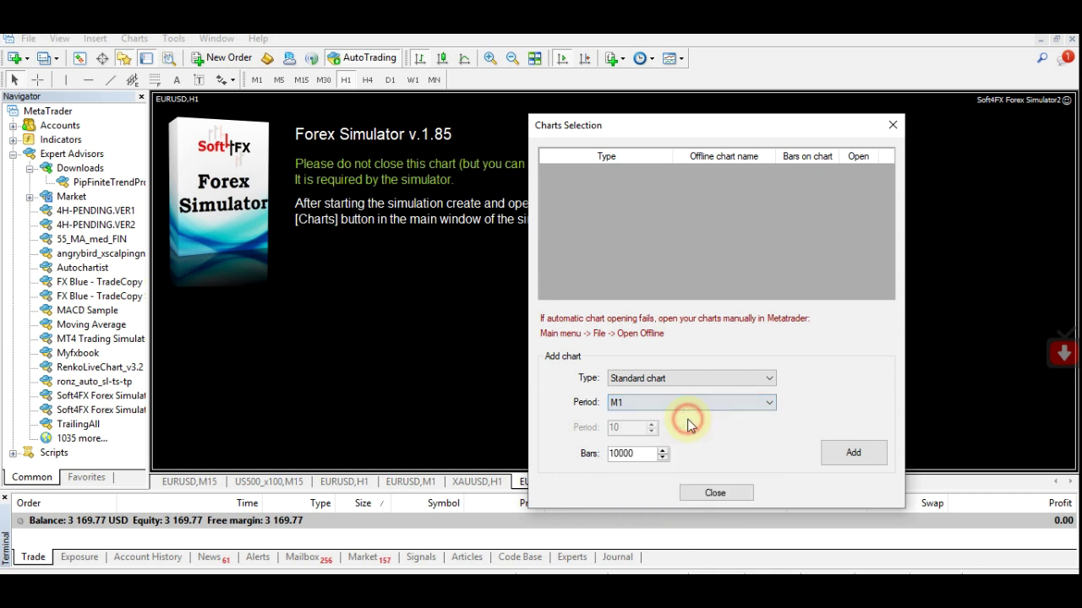
{"action": "left_click", "coordinate": [836, 452]}
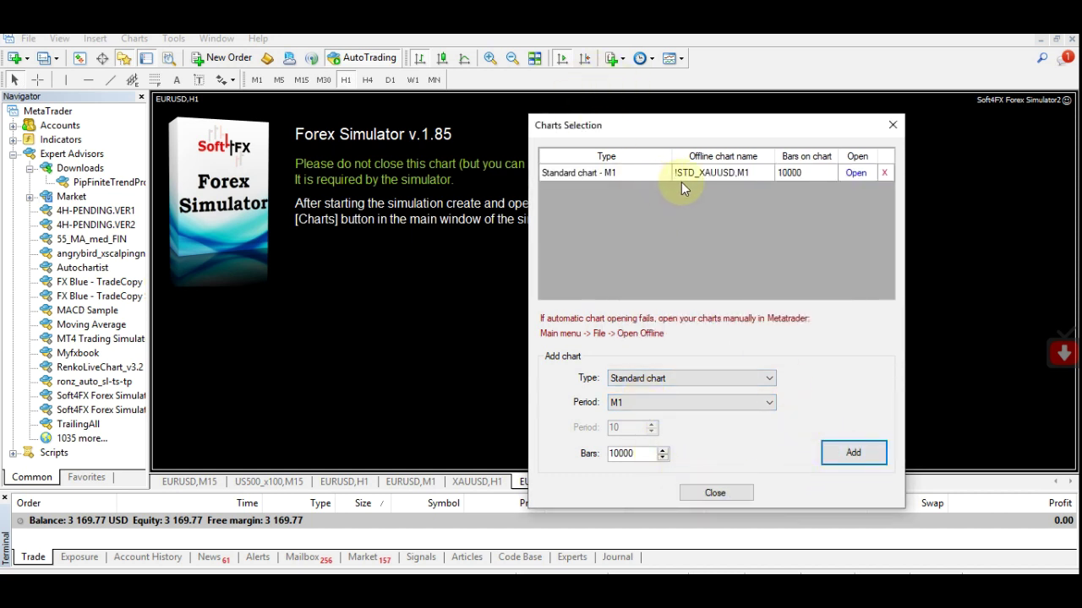
{"action": "left_click", "coordinate": [855, 173]}
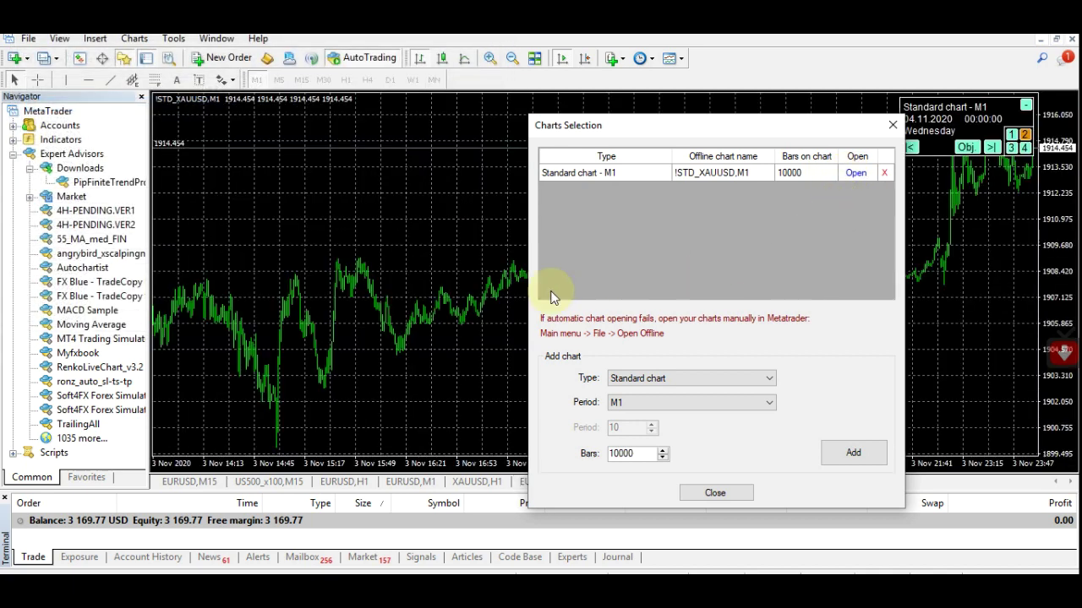
{"action": "left_click", "coordinate": [717, 497]}
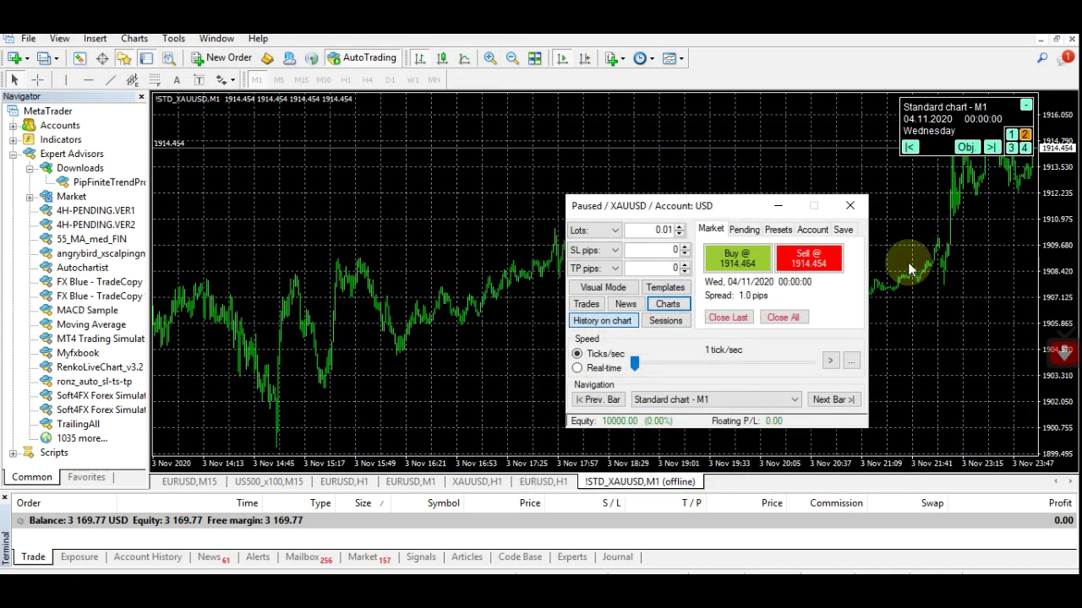
Display the offline XAUUSD M1 chart as candlesticks with chart shift enabled and the grid hidden.
{"action": "left_click", "coordinate": [443, 58]}
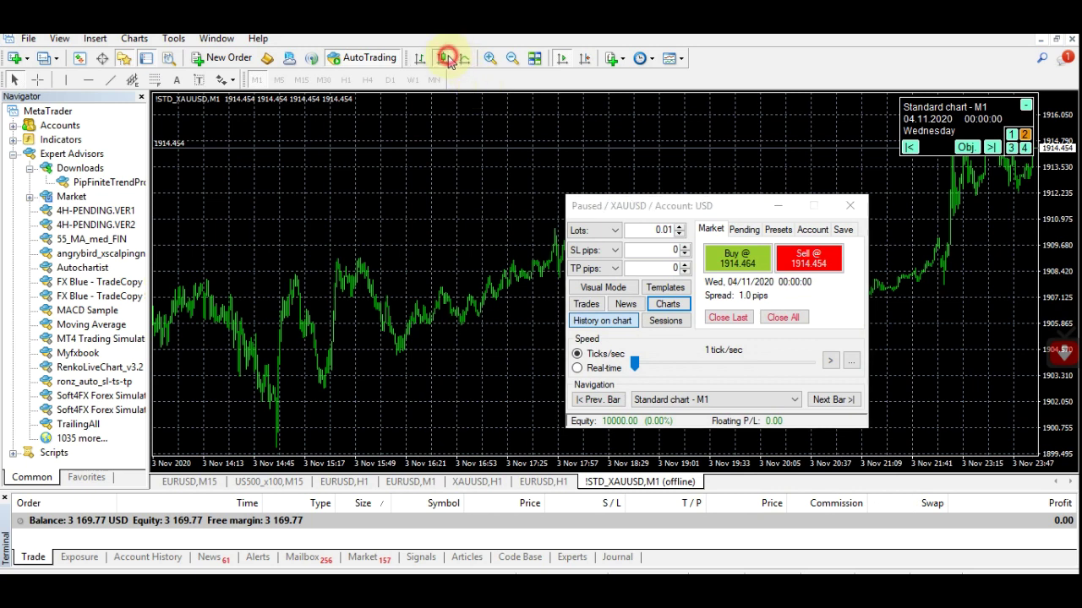
{"action": "left_click", "coordinate": [562, 57]}
{"action": "right_click", "coordinate": [541, 156]}
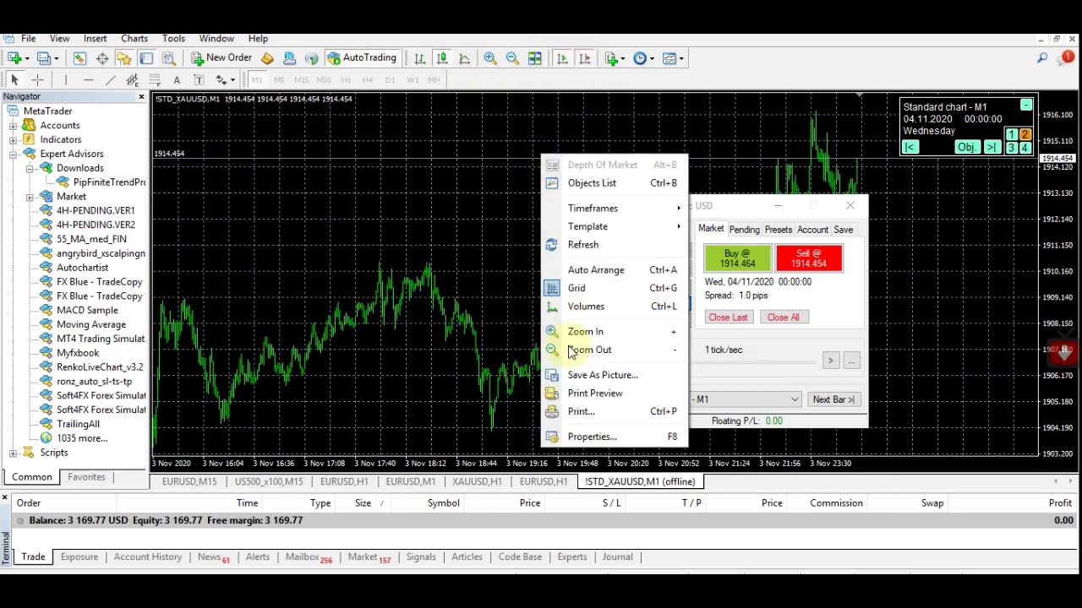
{"action": "left_click", "coordinate": [570, 286]}
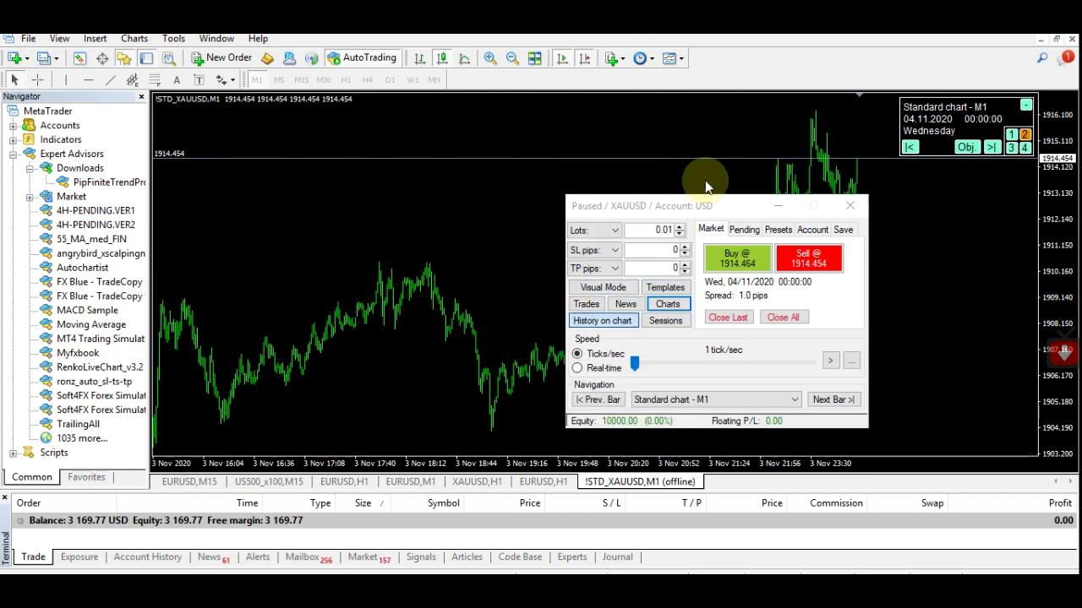
Zoom in two levels on the XAUUSD M1 chart and move the simulator's control window away from the latest candles.
{"action": "left_click", "coordinate": [489, 57]}
{"action": "left_click", "coordinate": [489, 57]}
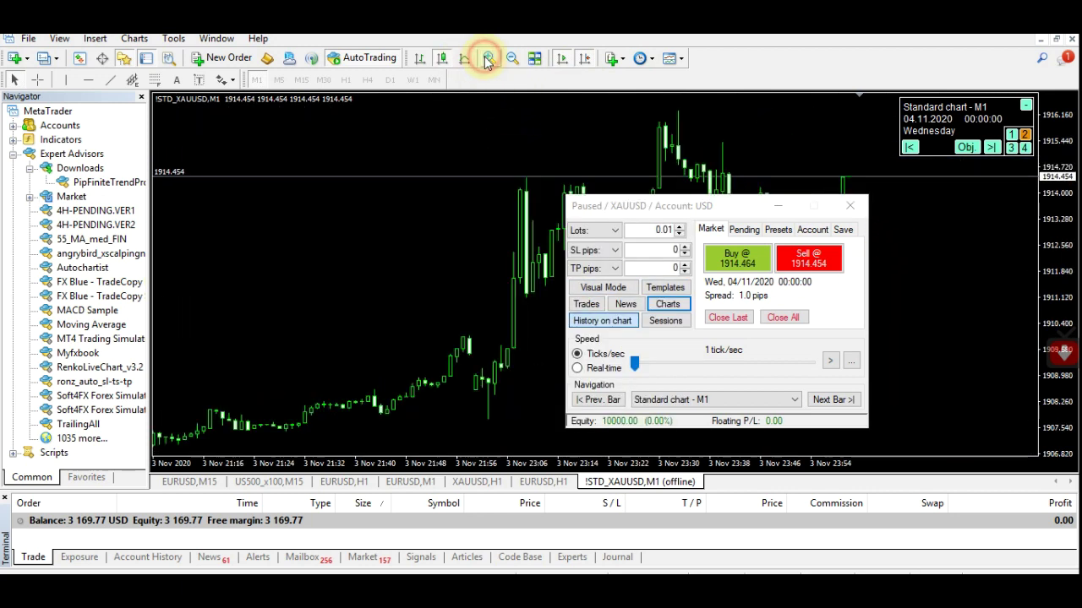
{"action": "left_click_drag", "start_coordinate": [664, 213], "coordinate": [327, 164]}
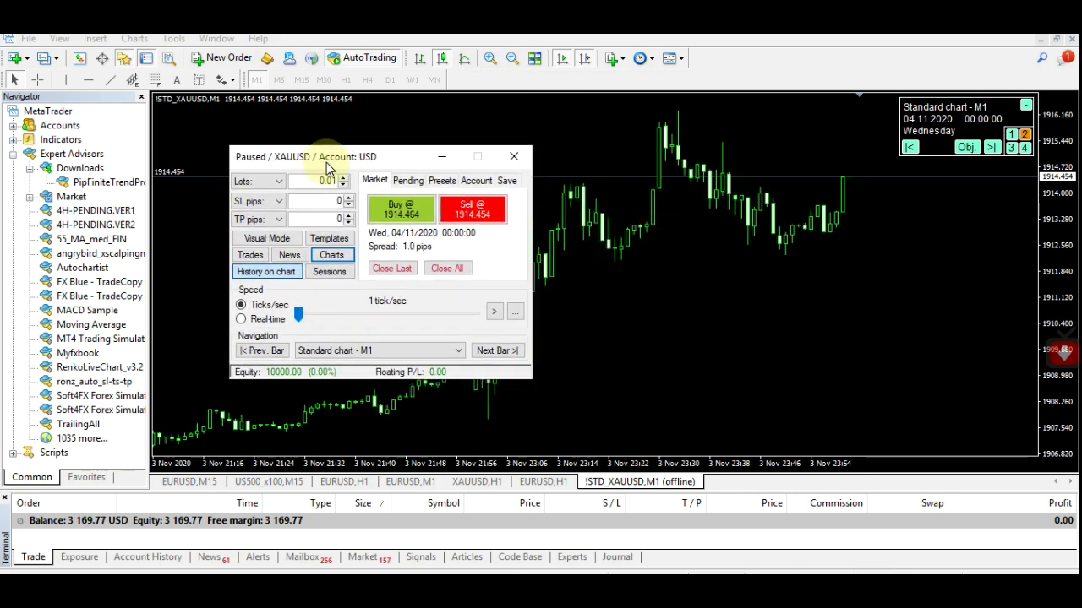
{"action": "left_click", "coordinate": [682, 58]}
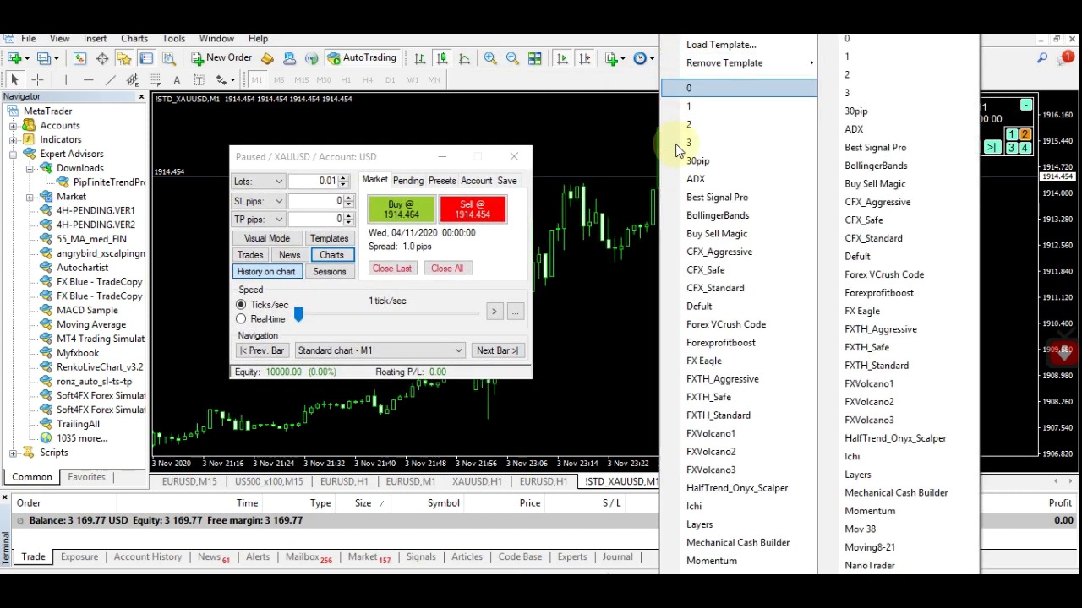
{"action": "left_click", "coordinate": [622, 373]}
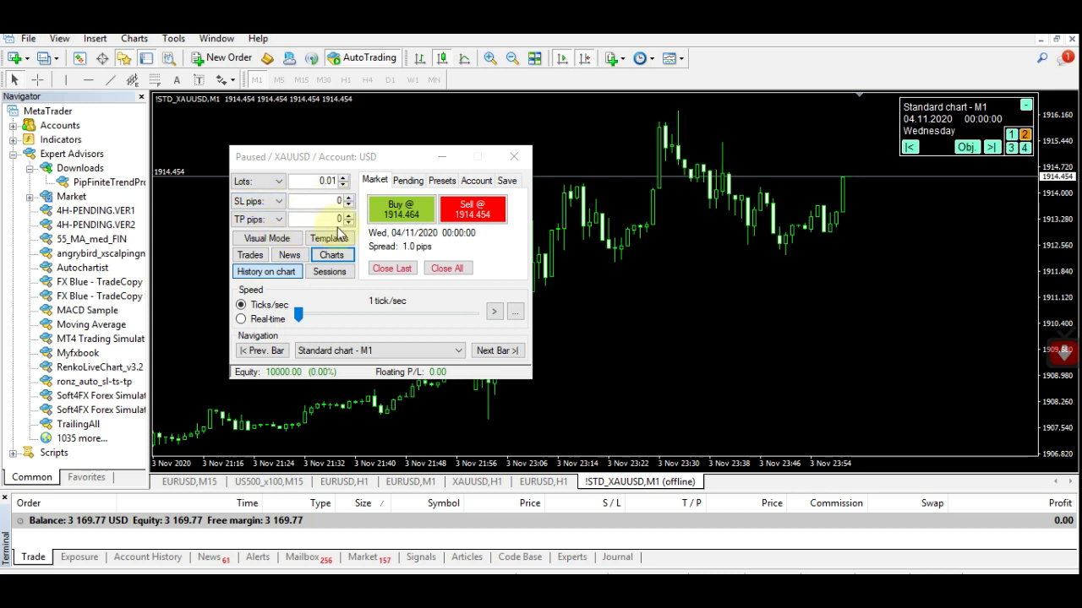
Turn on Visual Mode for the simulation and look over the order template settings without creating a template.
{"action": "left_click", "coordinate": [274, 243]}
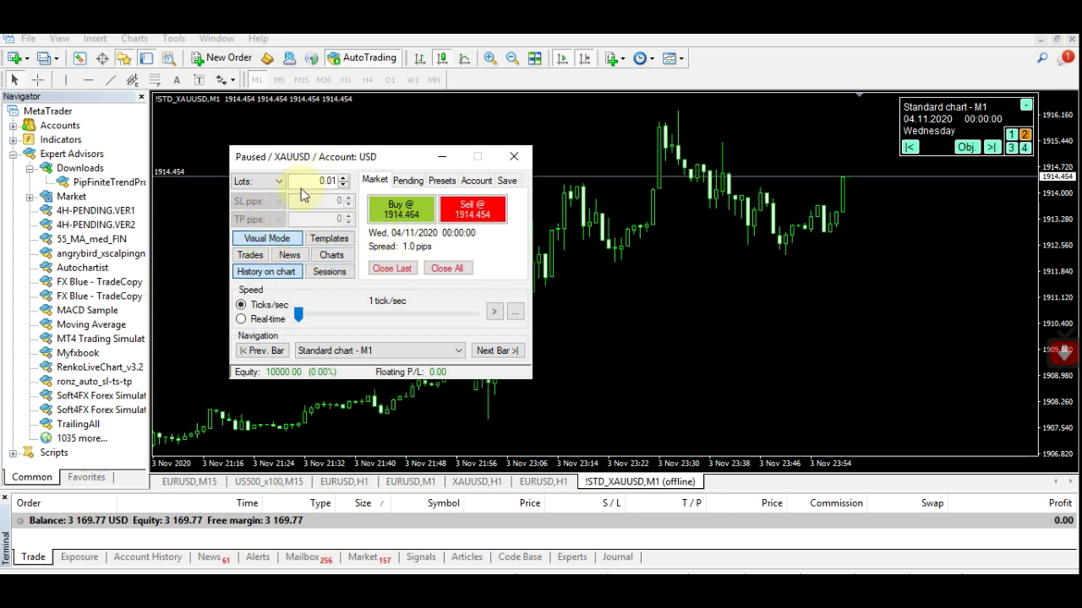
{"action": "left_click", "coordinate": [324, 240]}
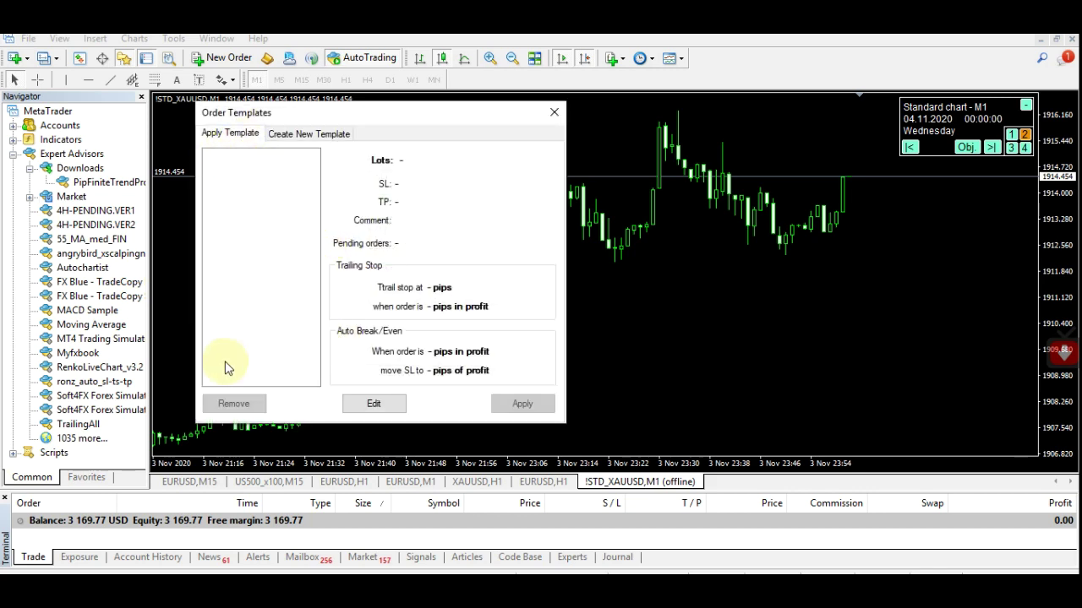
{"action": "left_click", "coordinate": [293, 133]}
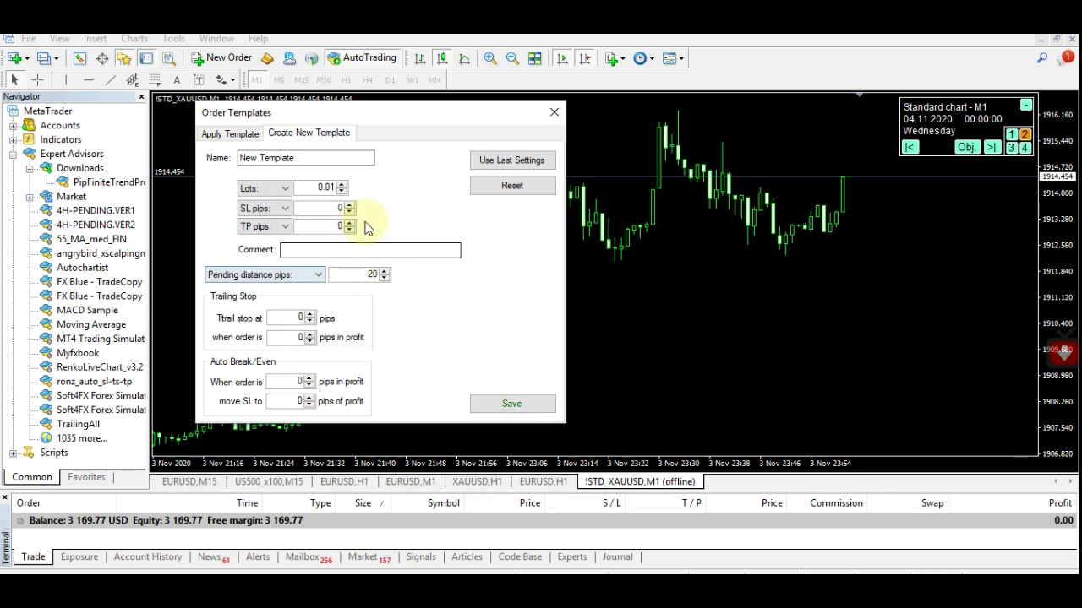
{"action": "left_click", "coordinate": [553, 113]}
Review the simulation's market and pending orders, history and closed trades, and try to display the Sessions view.
{"action": "left_click", "coordinate": [252, 261]}
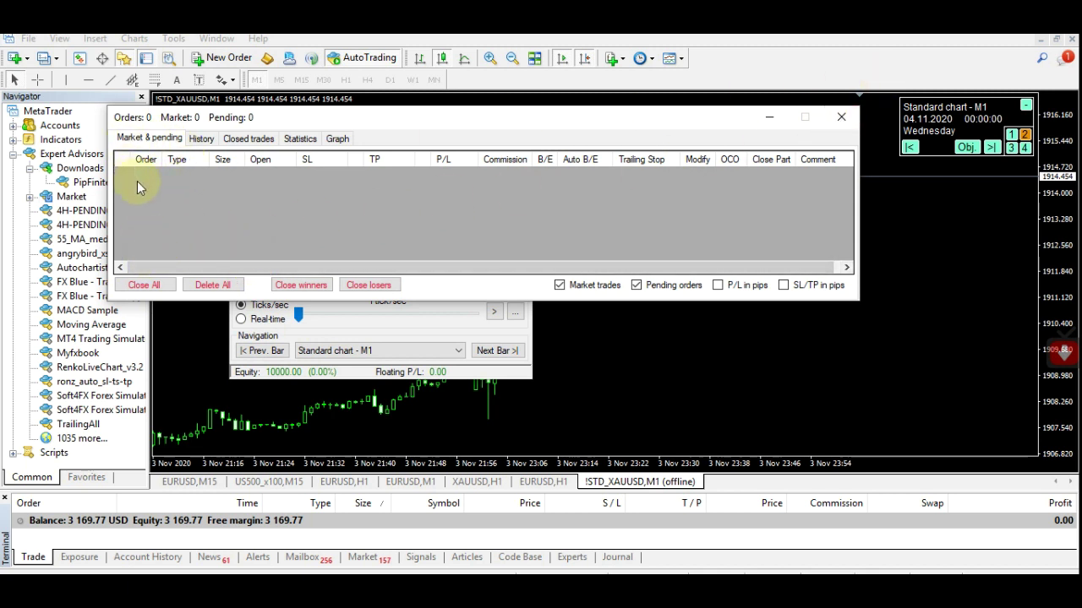
{"action": "left_click", "coordinate": [202, 139]}
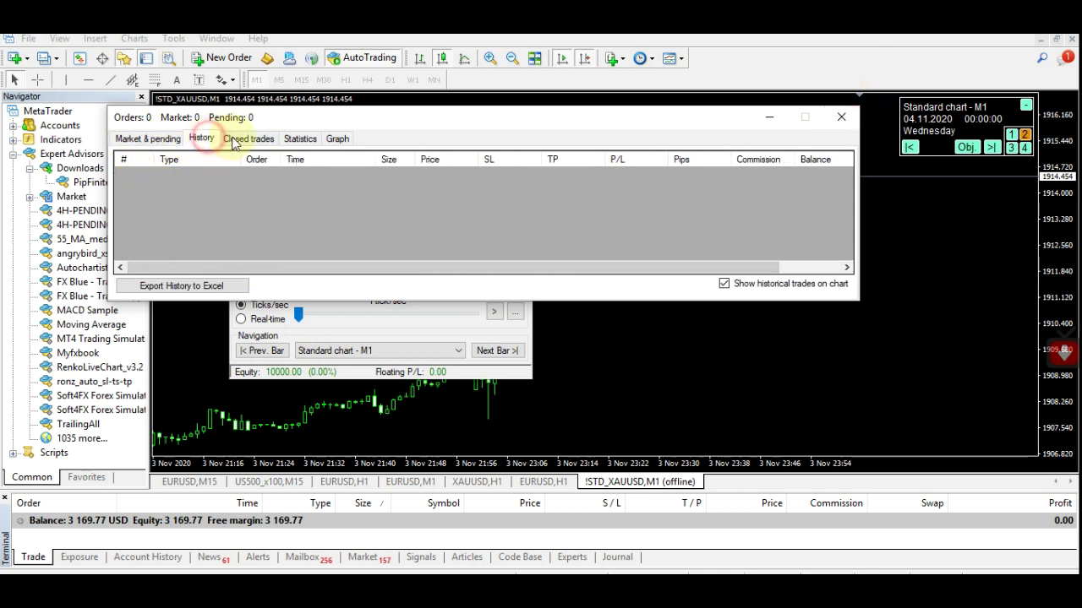
{"action": "left_click", "coordinate": [249, 139]}
{"action": "left_click", "coordinate": [832, 116]}
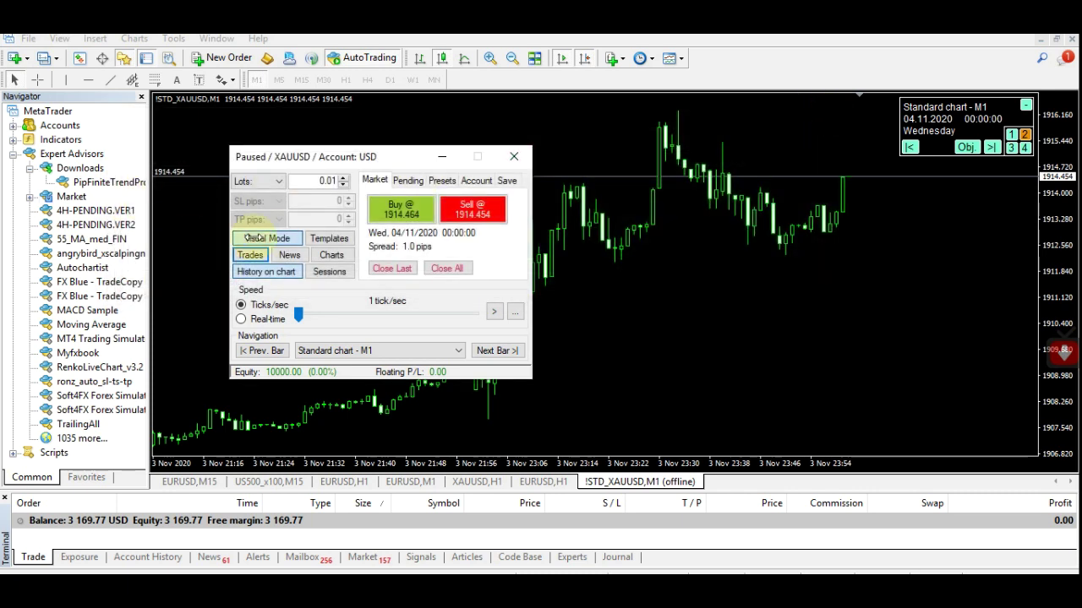
{"action": "left_click", "coordinate": [339, 278]}
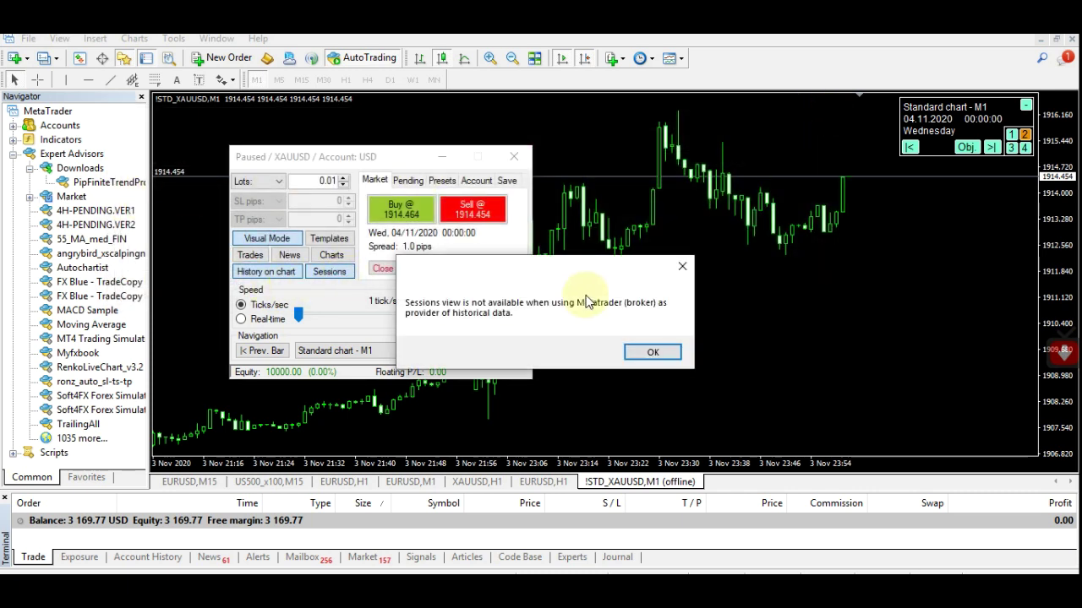
{"action": "left_click", "coordinate": [682, 267]}
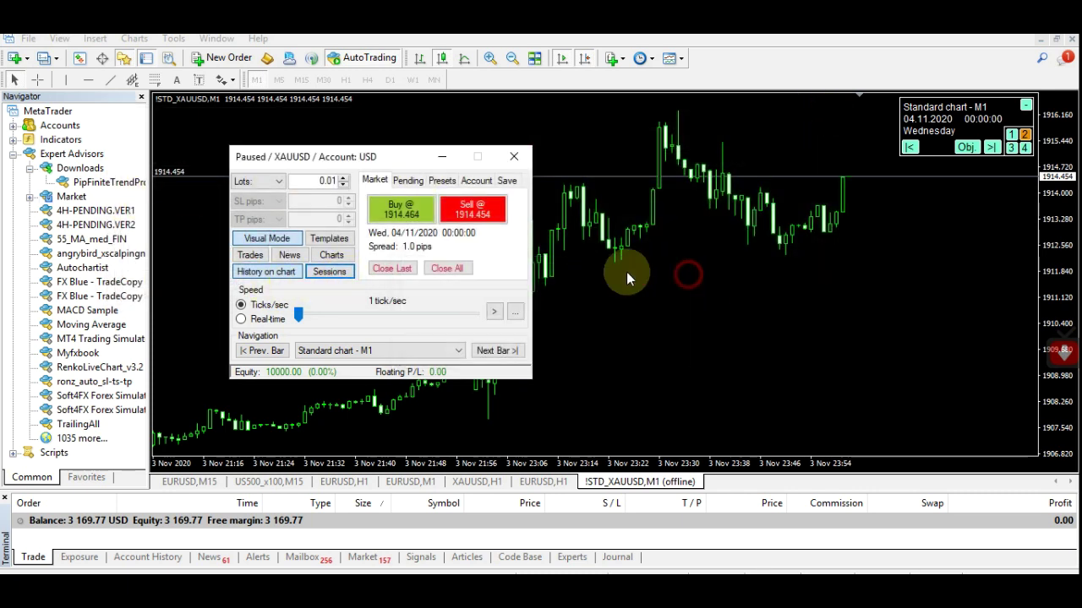
Add a standard M5 chart with 10000 bars to the XAUUSD simulation and return to the offline M1 chart.
{"action": "left_click", "coordinate": [331, 255]}
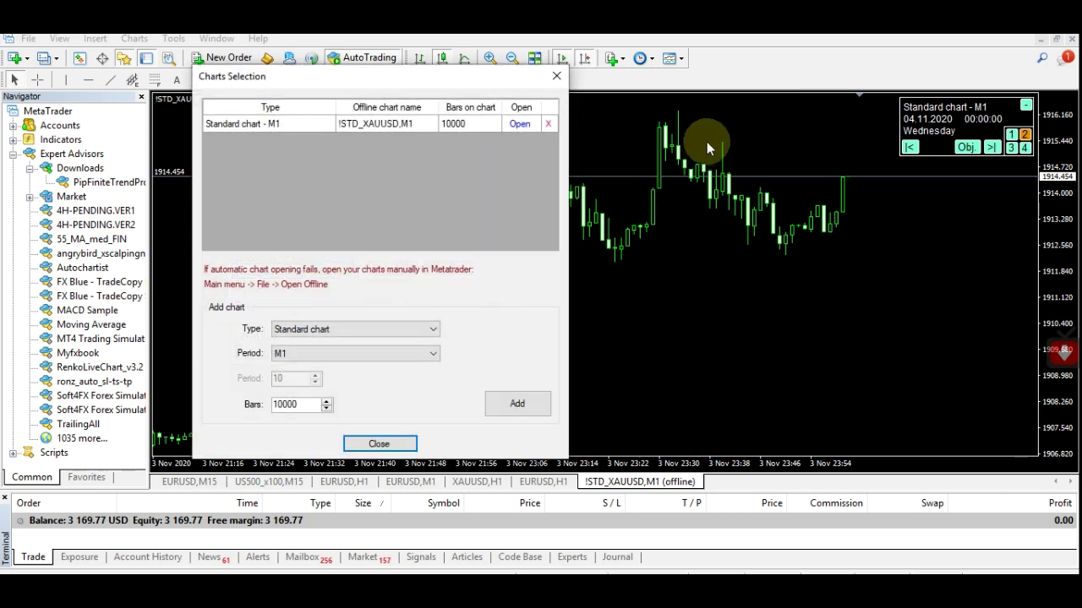
{"action": "left_click", "coordinate": [557, 76]}
{"action": "left_click", "coordinate": [332, 256]}
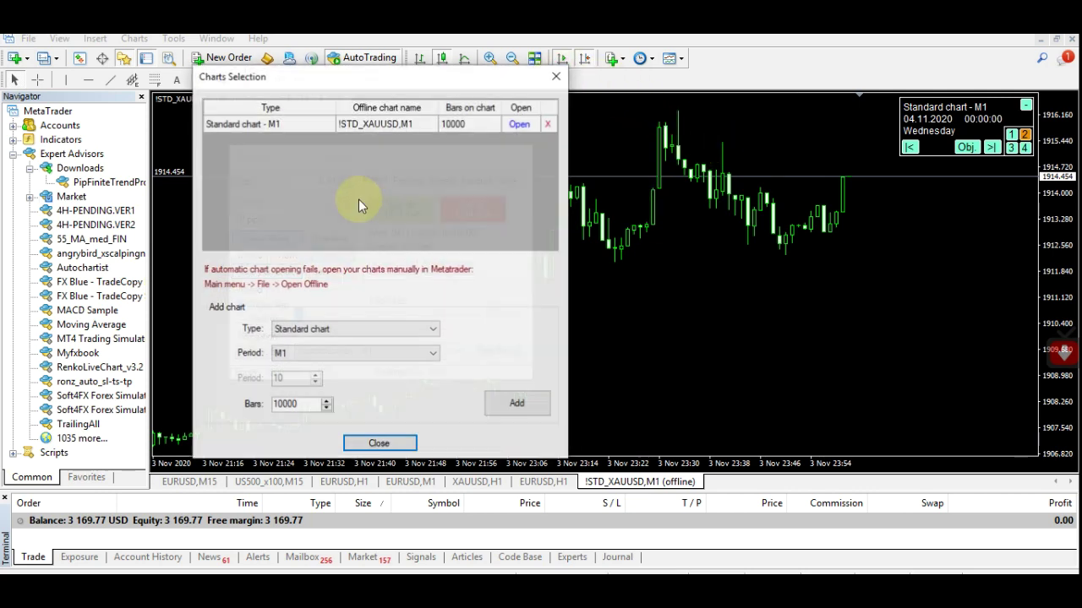
{"action": "left_click", "coordinate": [351, 361]}
{"action": "left_click", "coordinate": [338, 375]}
{"action": "left_click", "coordinate": [517, 404]}
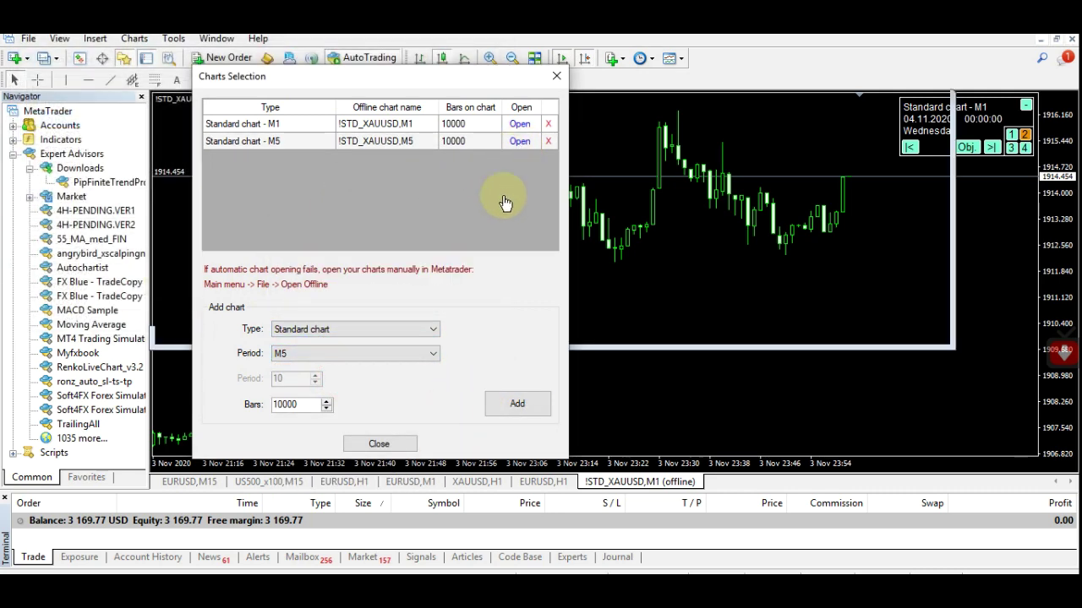
{"action": "left_click", "coordinate": [555, 77]}
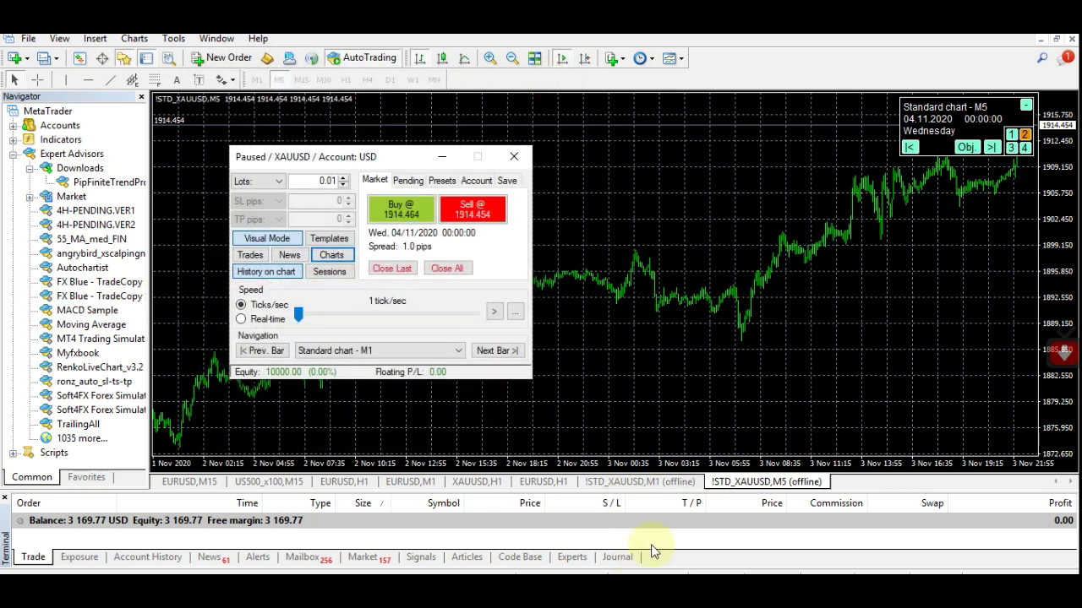
{"action": "left_click", "coordinate": [621, 483]}
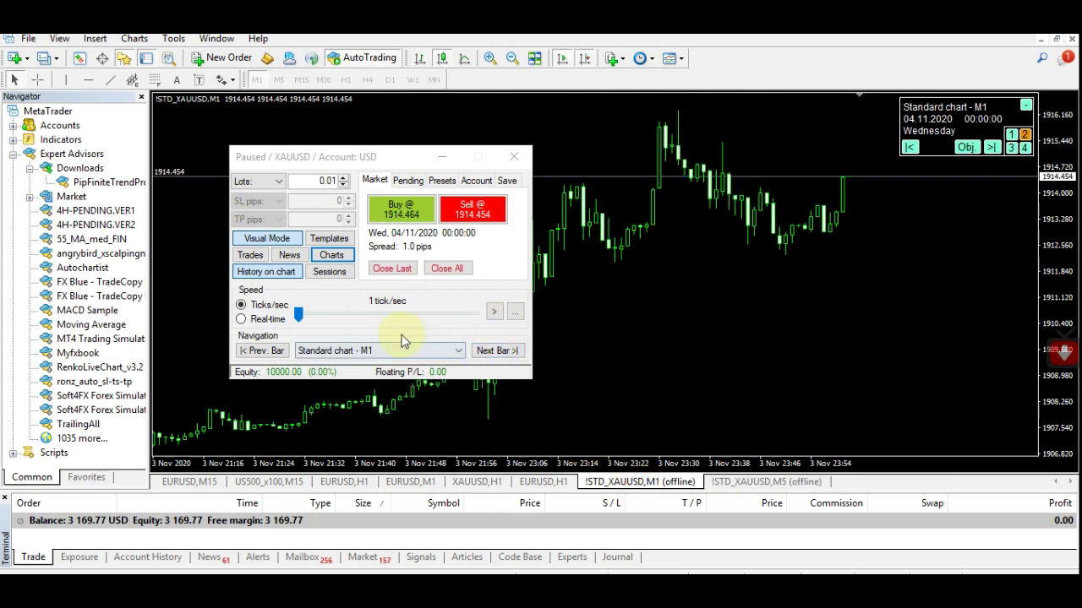